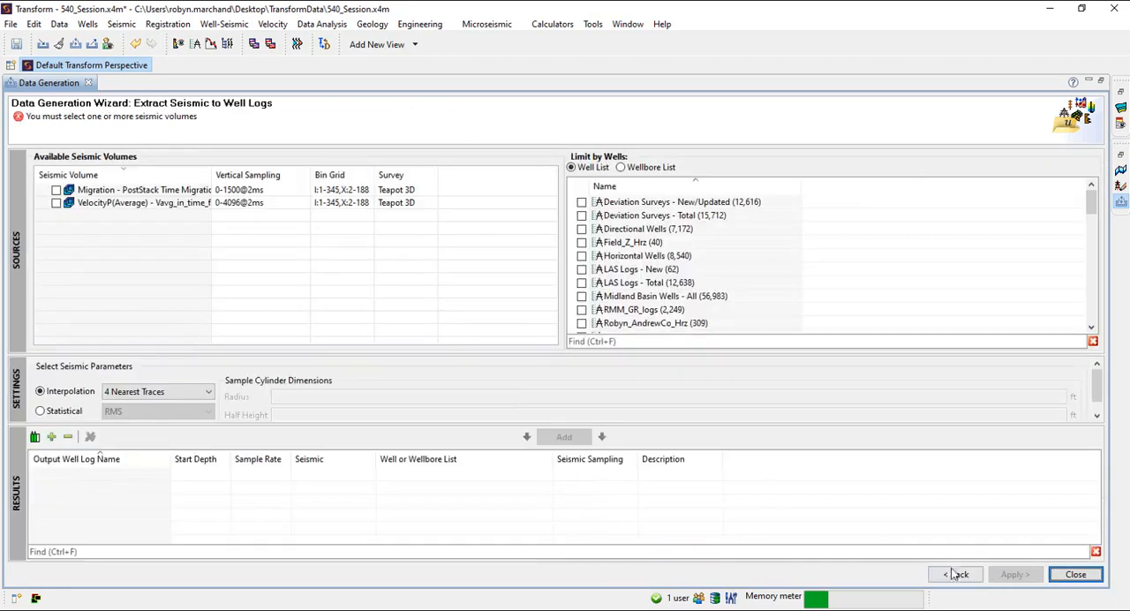
Add a well log extraction of the Migration - PostStack Time Migration volume for Teapot Wells - Gamma Ray, using 4 Nearest Traces interpolation
click(56, 190)
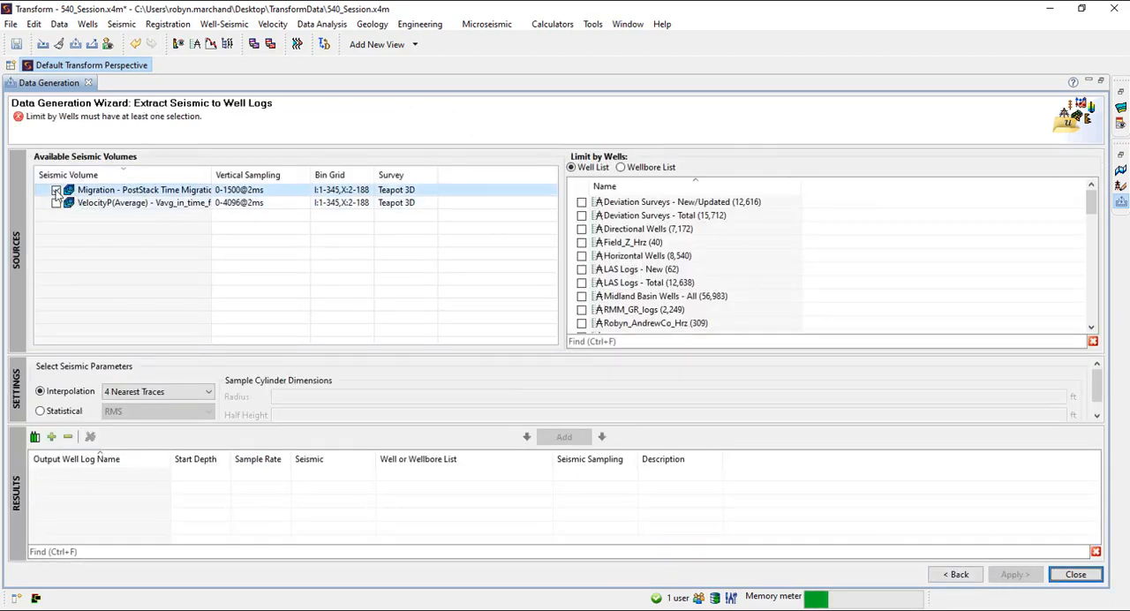
scroll(630, 265, down, 2)
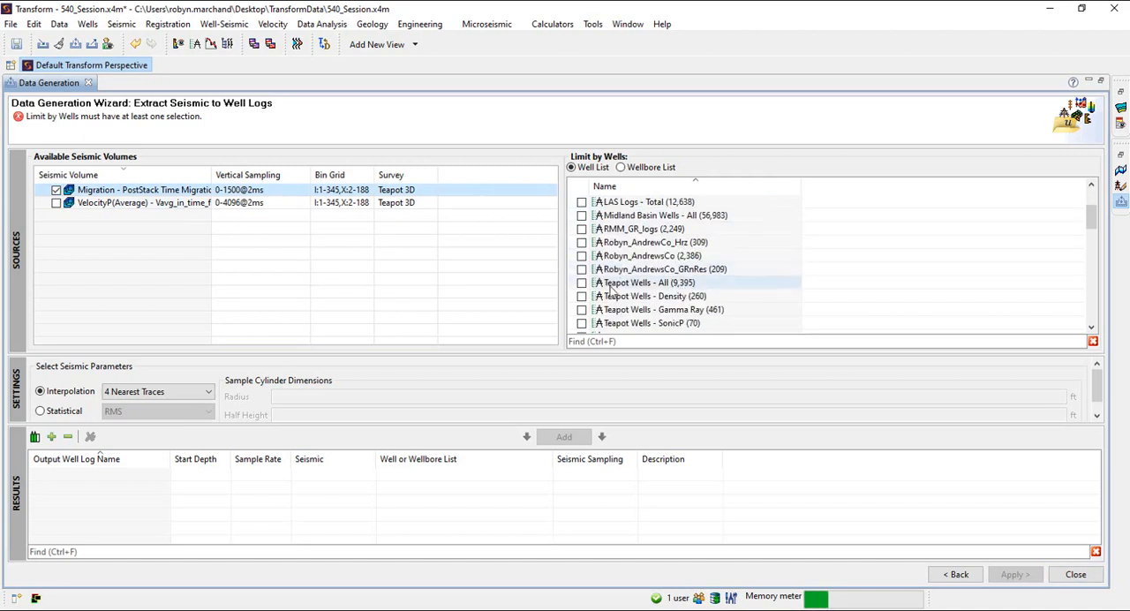
click(582, 310)
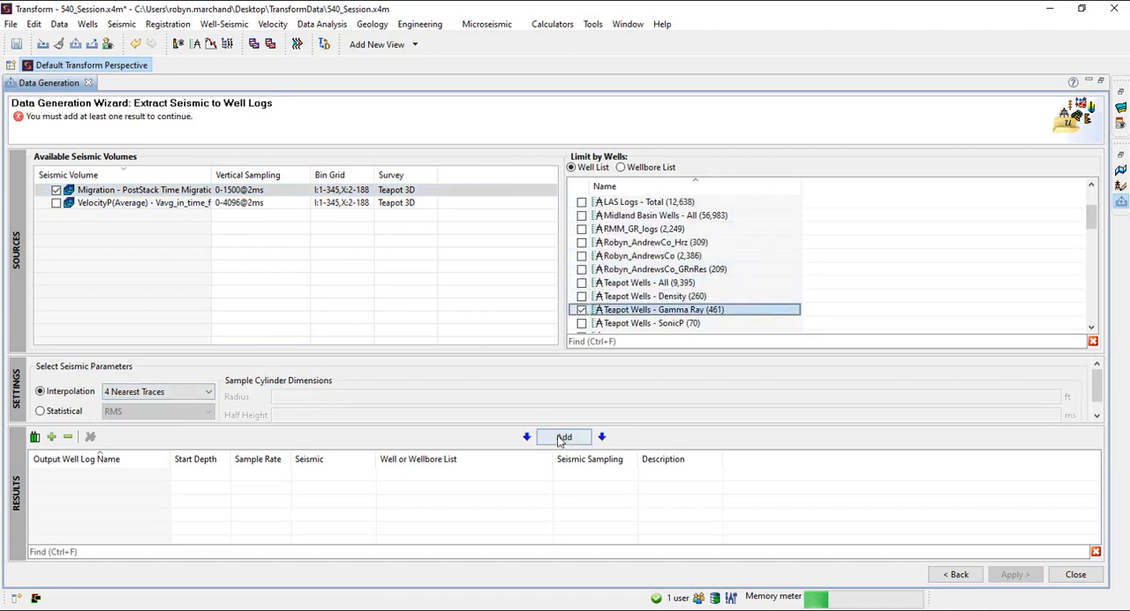
click(562, 437)
Add a second extraction result for the same volume and well list using Nearest Sample interpolation
click(212, 402)
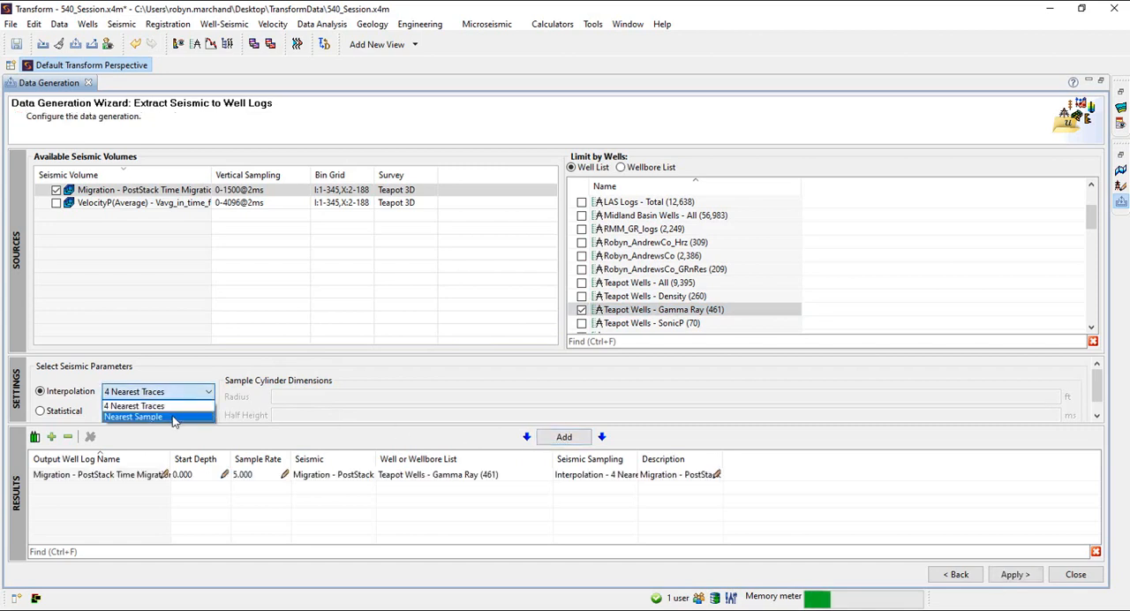
click(177, 418)
click(562, 439)
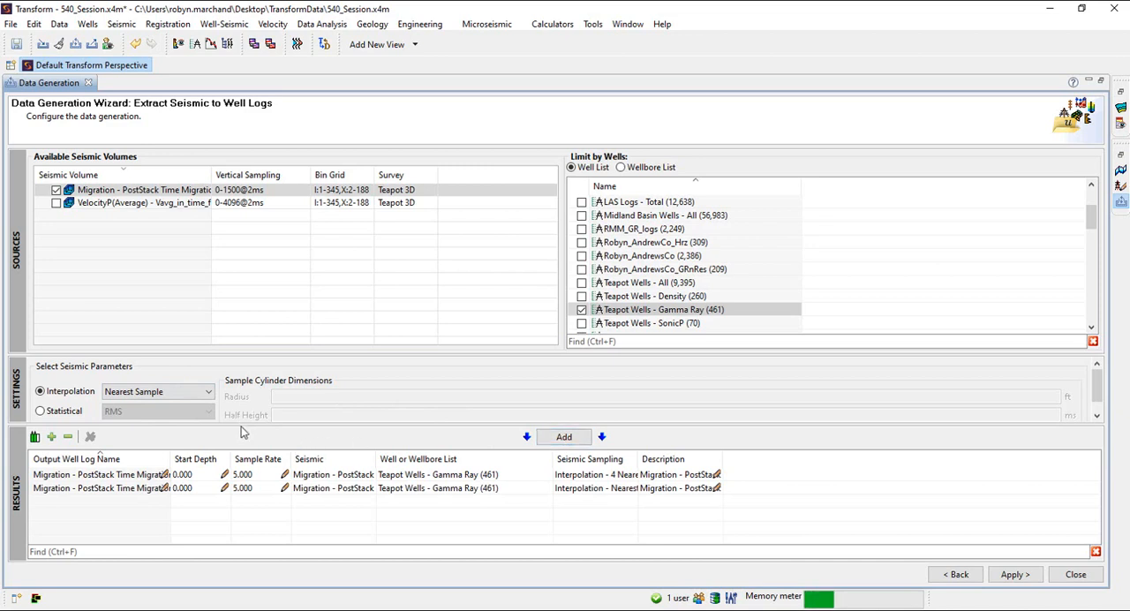
Add a third extraction result using RMS statistical sampling with a cylinder radius of 78 ft and a half height of 10 ms
drag(244, 427, 241, 446)
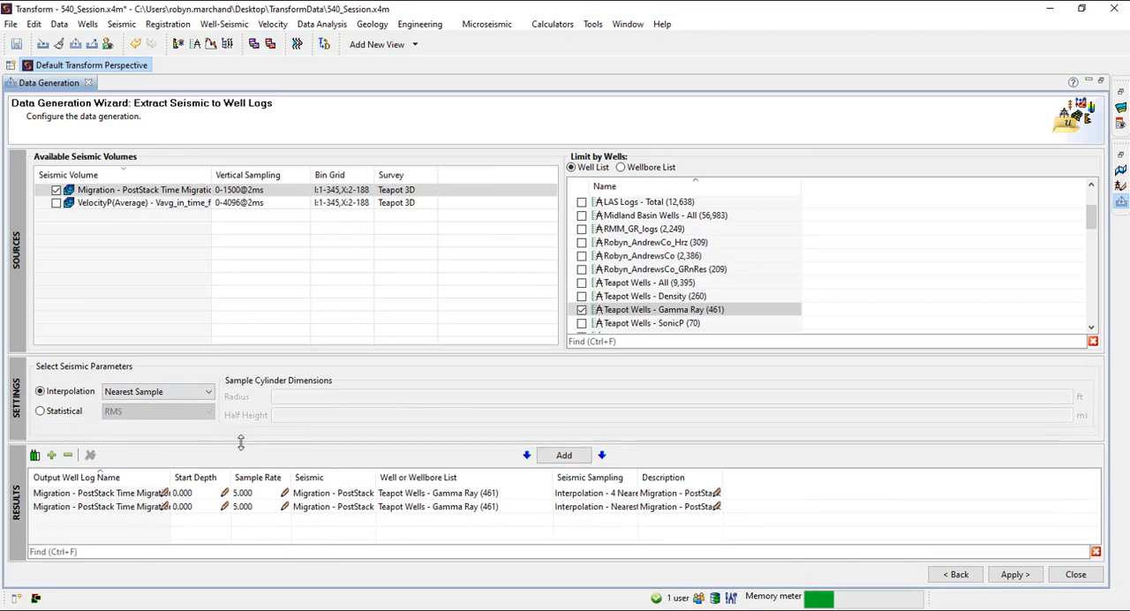
click(60, 415)
click(202, 411)
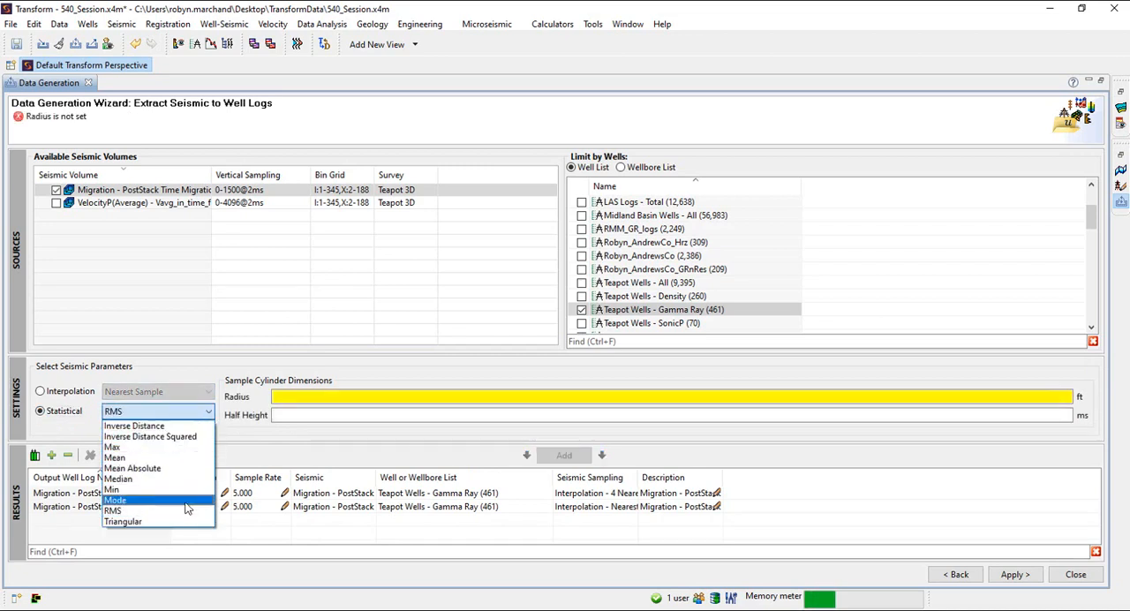
click(186, 511)
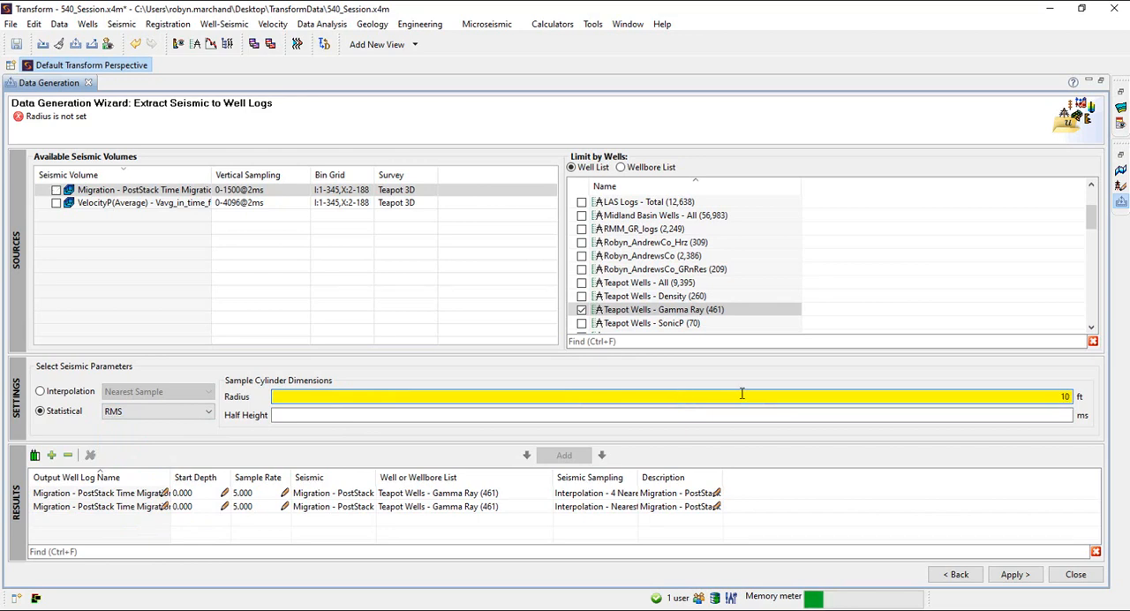
click(56, 190)
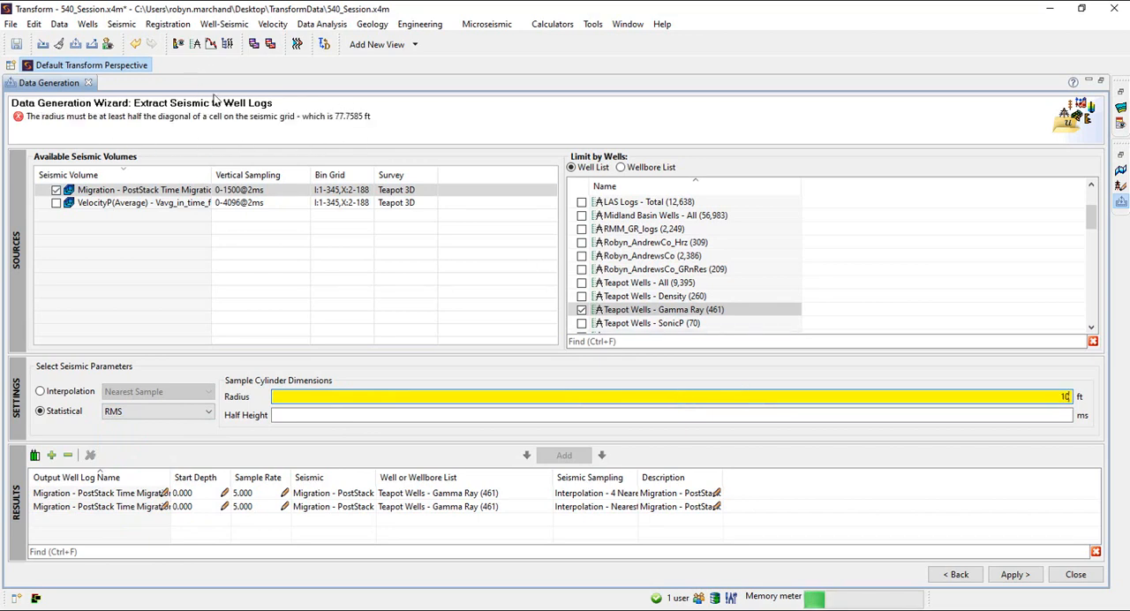
double_click(1075, 396)
text(78)
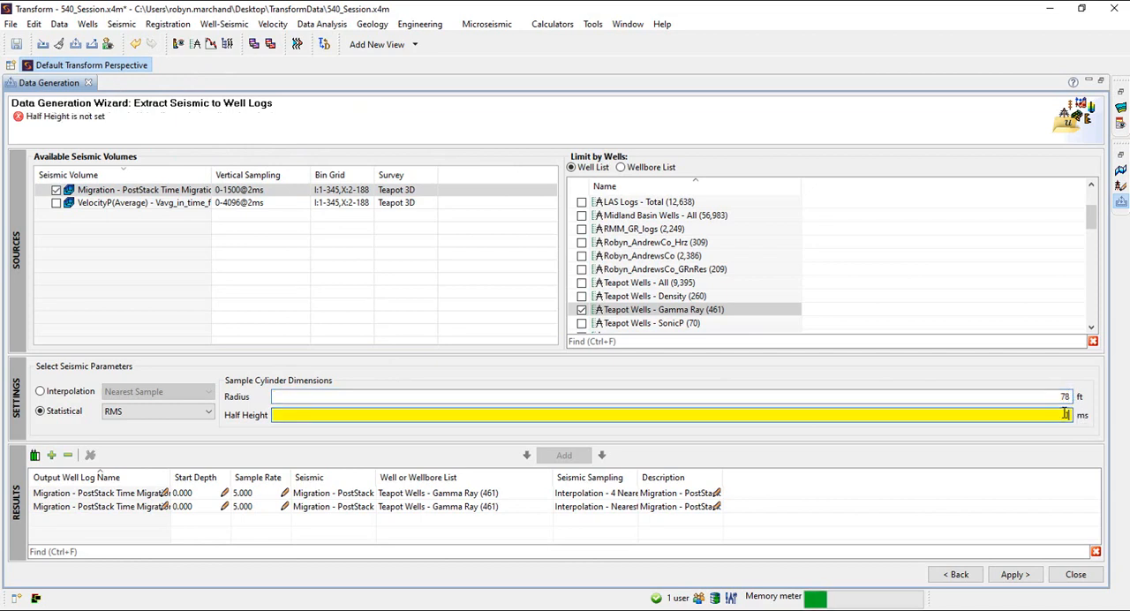
click(1067, 414)
text(10)
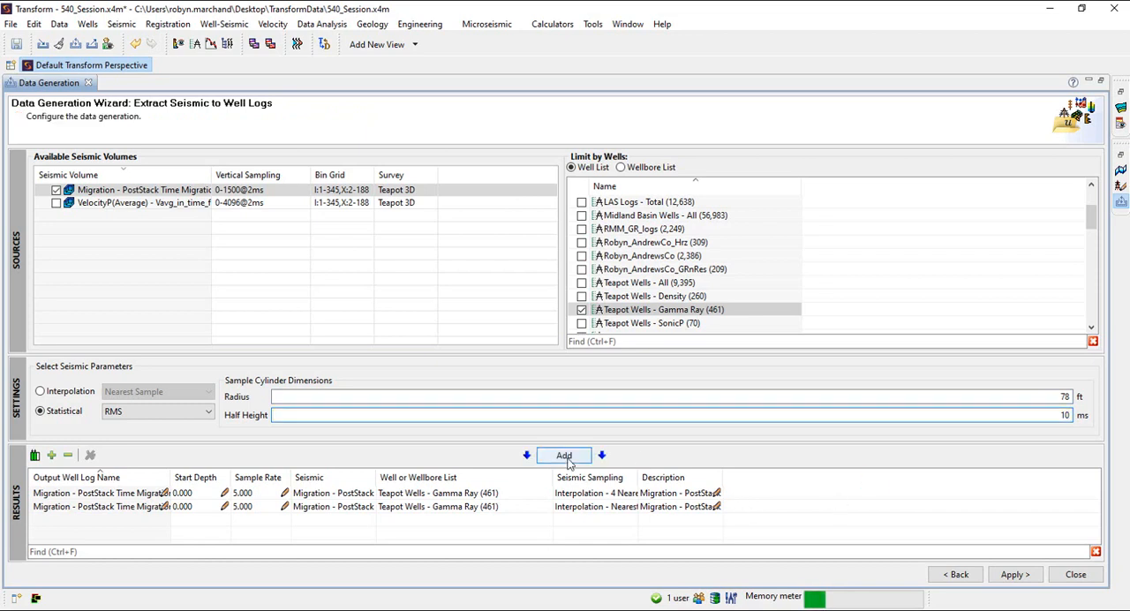
click(567, 463)
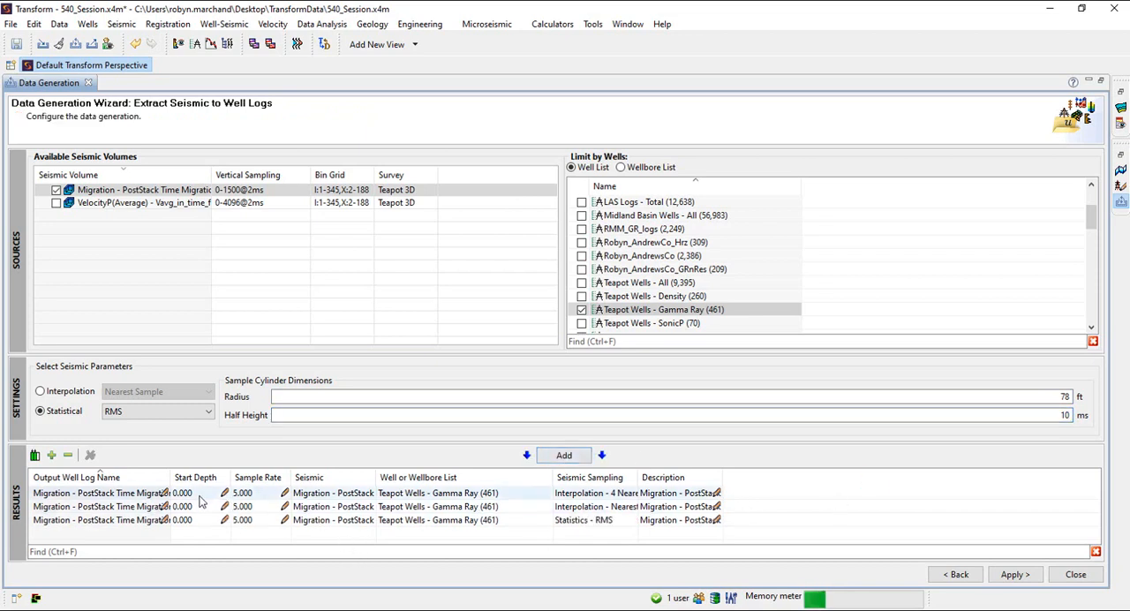
Prefix the output well log name of the 4 Nearest Traces result with the user's first name and an underscore
click(164, 493)
key(Home)
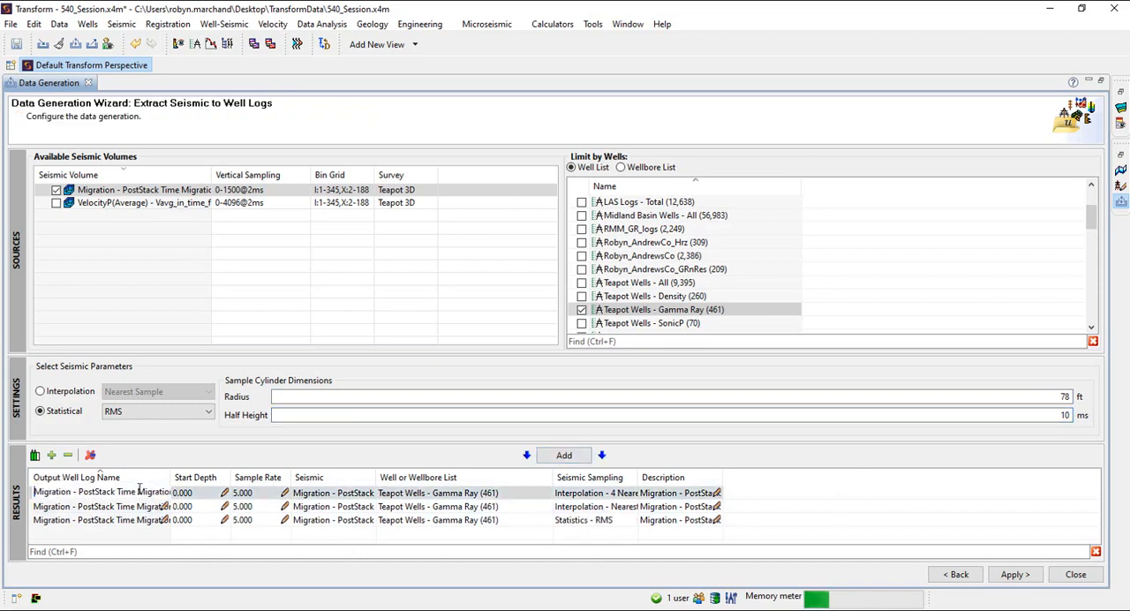
text(Robyn_)
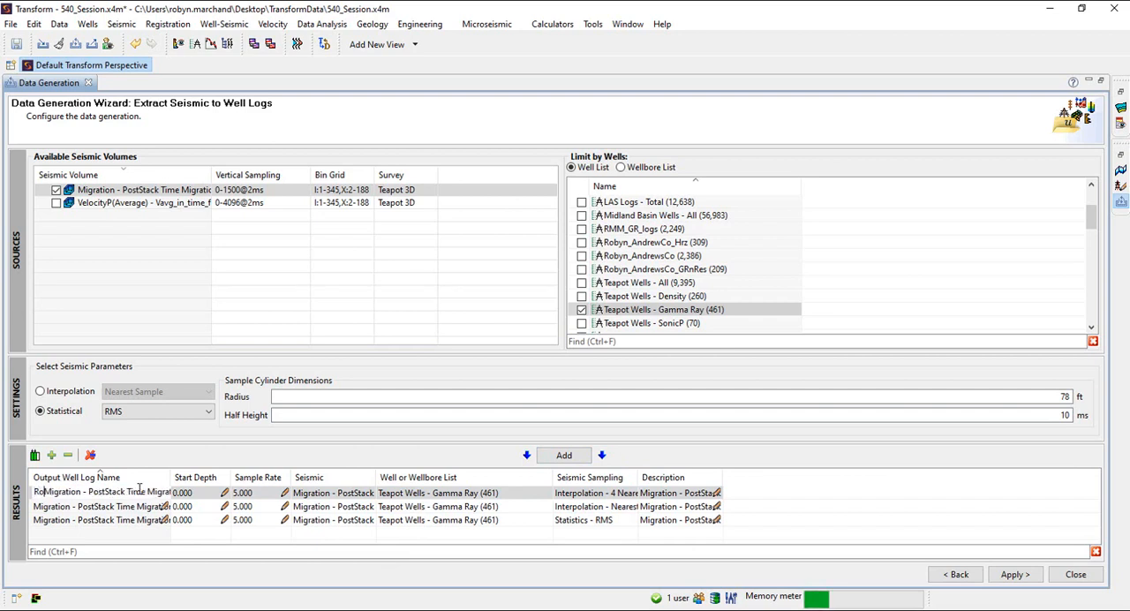
click(122, 507)
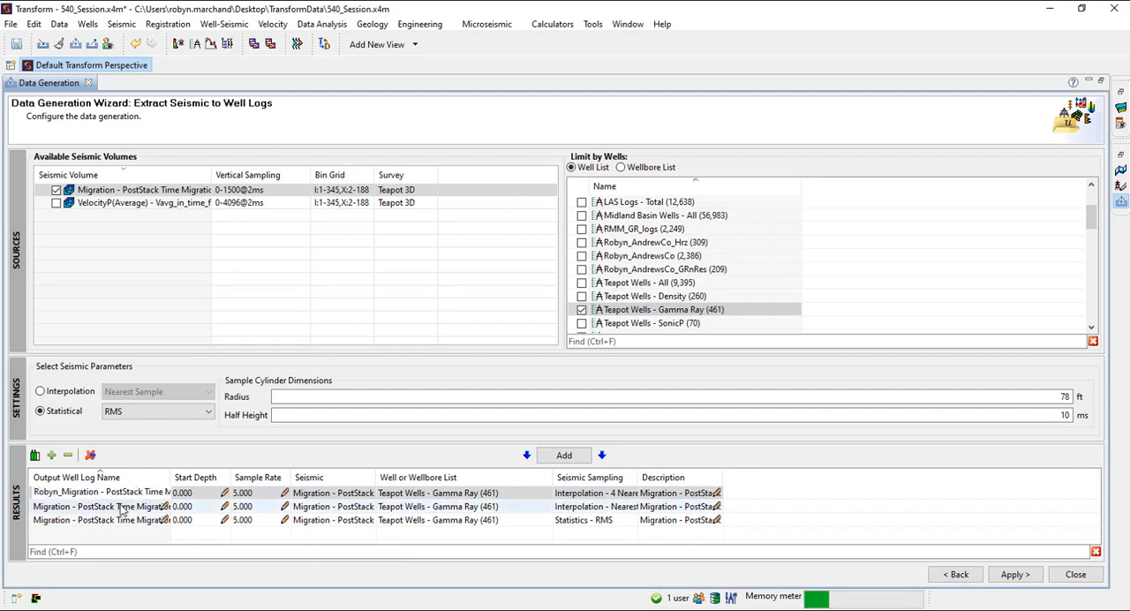
Prefix the output well log name of the Nearest Sample result with the user's first name and an underscore
click(162, 506)
key(End)
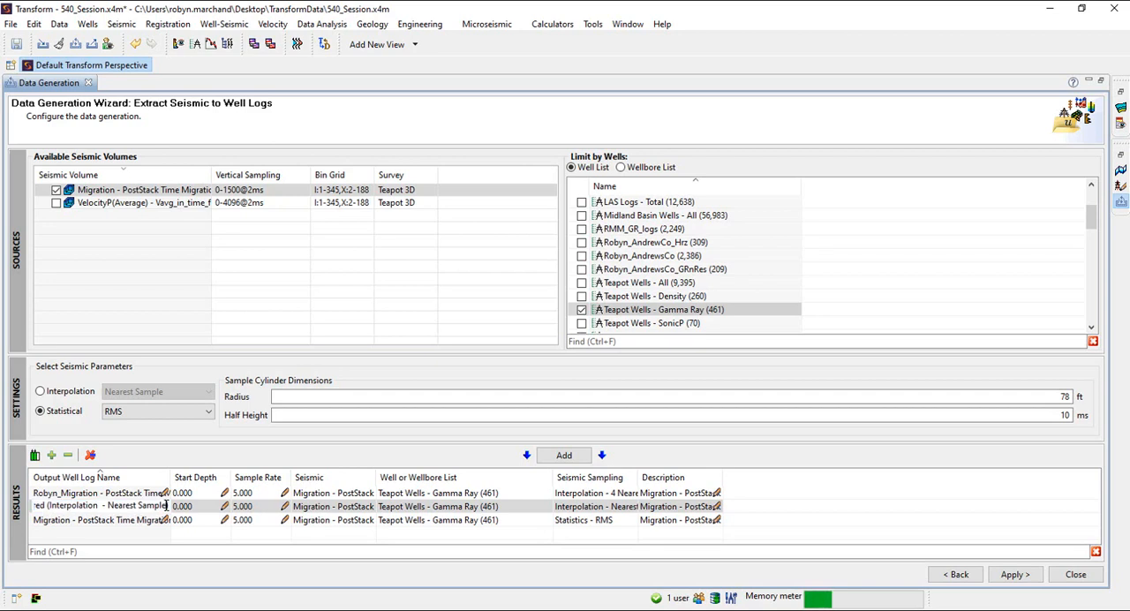
key(Left)
key(Left)
key(Left)
key(Left)
key(Left)
key(Left)
key(Left)
key(Left)
key(Left)
key(Left)
key(Left)
key(Left)
key(Left)
key(Left)
key(Left)
key(Left)
key(Left)
key(Left)
key(Left)
key(Left)
key(Left)
key(Left)
key(Left)
key(Left)
key(Left)
key(Left)
key(Left)
key(Left)
key(Left)
key(Left)
key(Left)
key(Left)
key(Left)
key(Left)
key(Left)
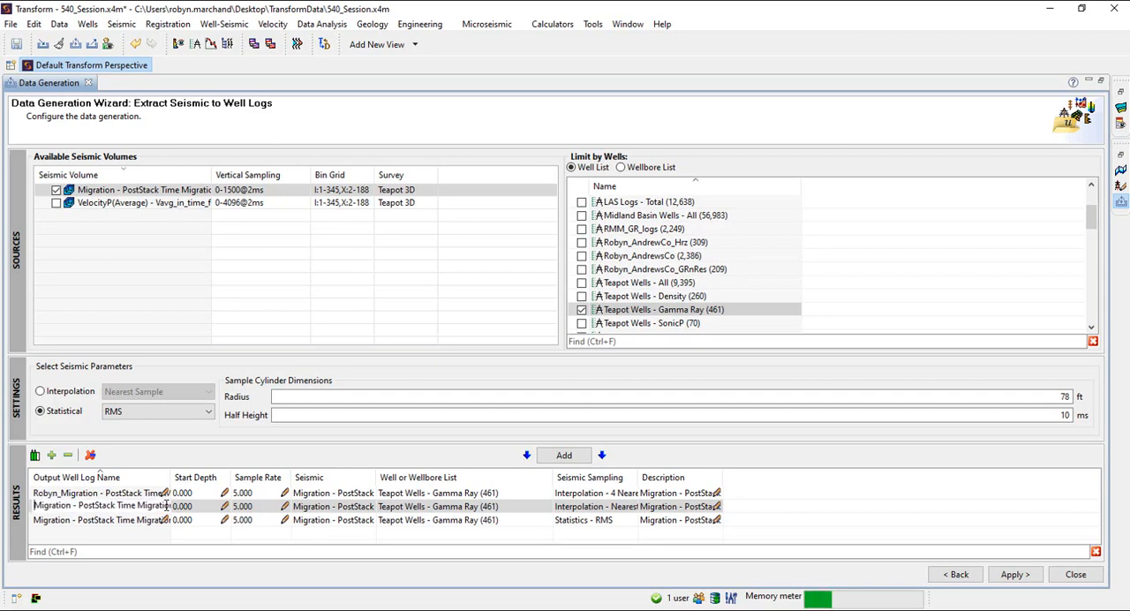
text(Robyn)
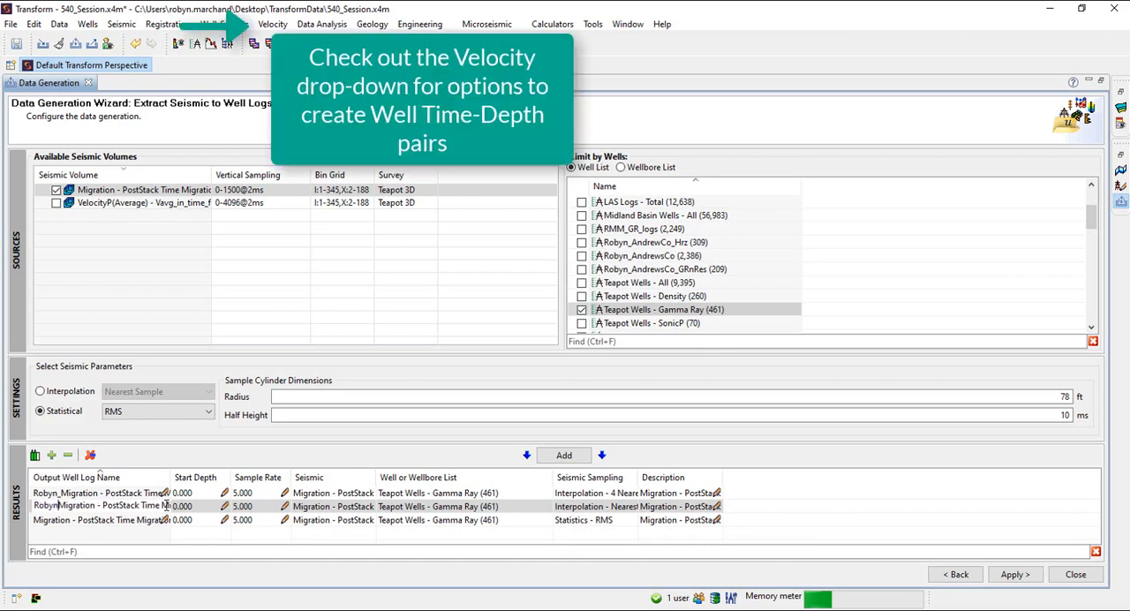
text(_)
Set the sample rate of the Nearest Sample result to 10
click(239, 507)
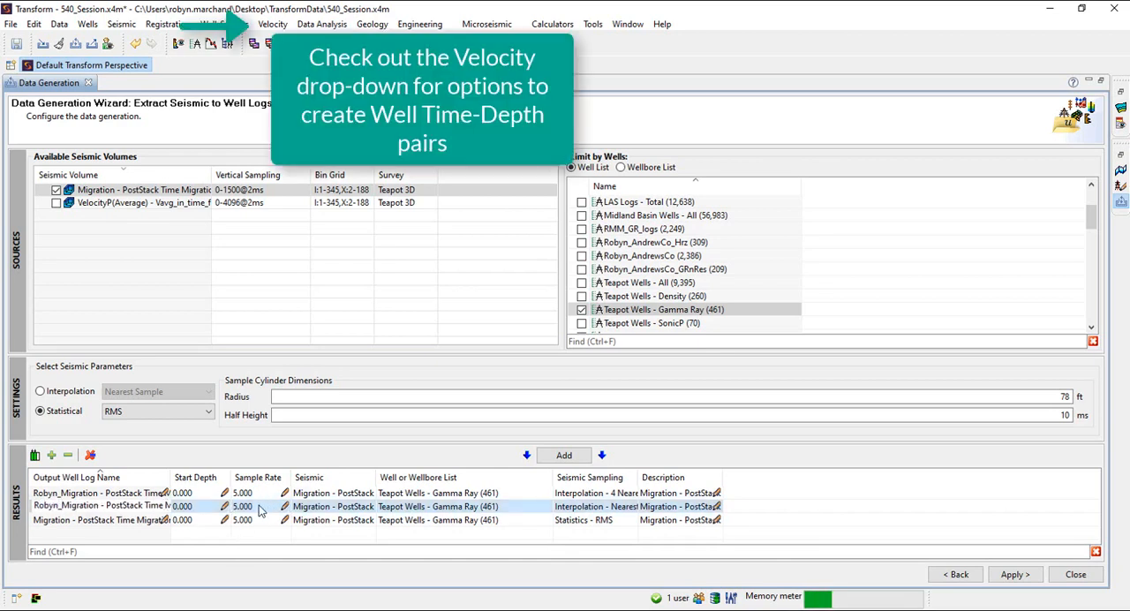
click(261, 507)
text(10)
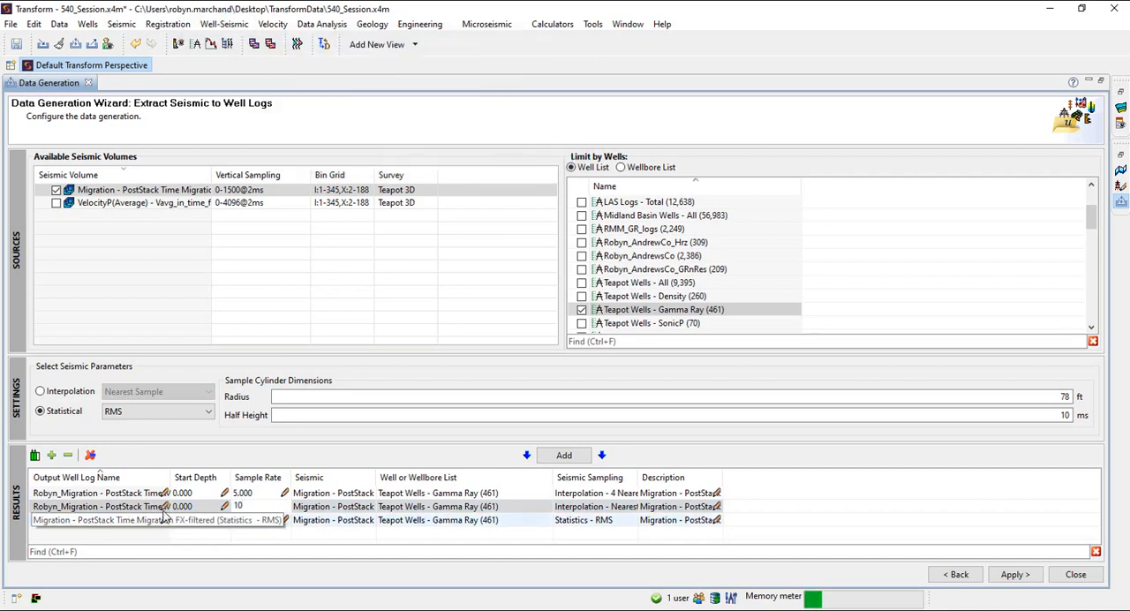
key(Return)
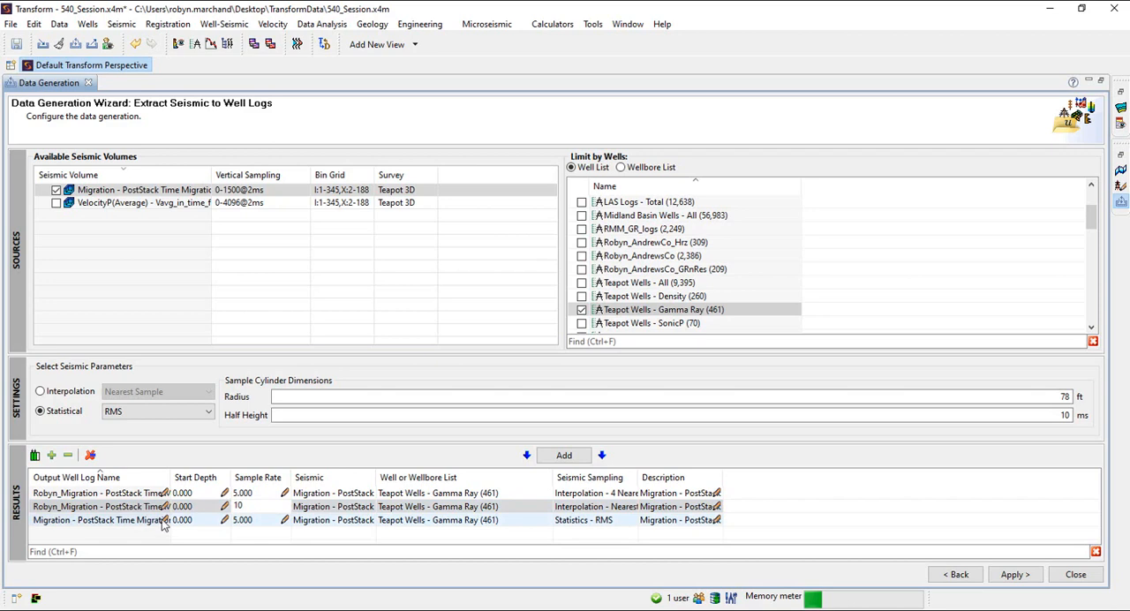
Prefix the output well log name of the RMS statistics result with the user's first name and an underscore
click(161, 525)
click(50, 520)
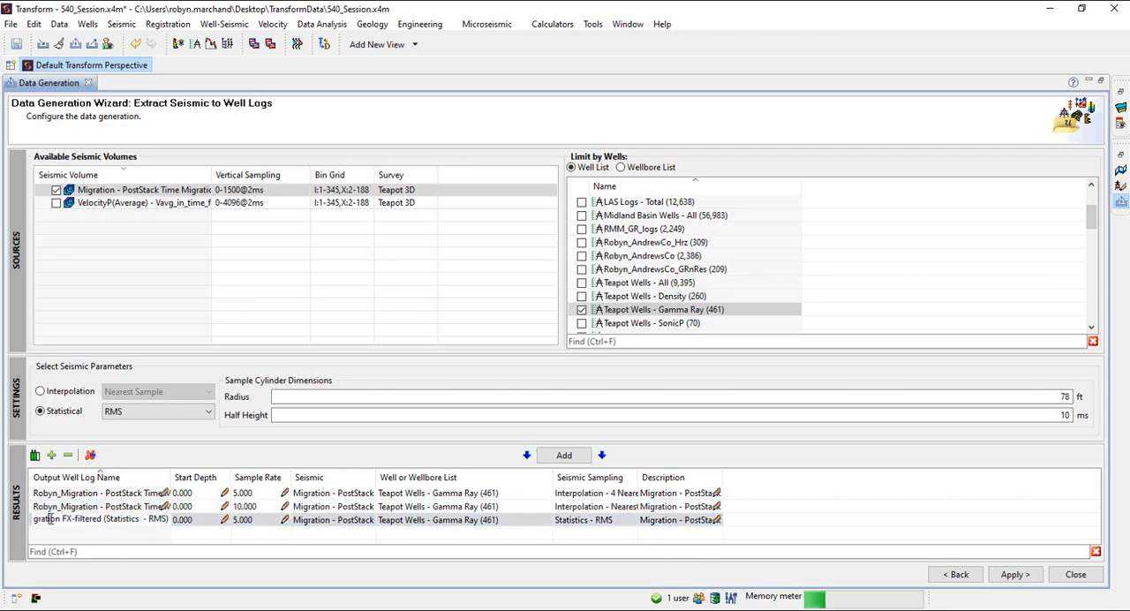
key(Left)
key(Left)
key(Left)
key(Left)
key(Left)
key(Left)
key(Left)
key(Left)
key(Left)
key(Left)
key(Left)
key(Left)
key(Left)
key(Left)
key(Left)
key(Left)
key(Left)
key(Left)
key(Left)
key(Left)
key(Left)
key(Left)
key(Left)
key(Left)
key(Left)
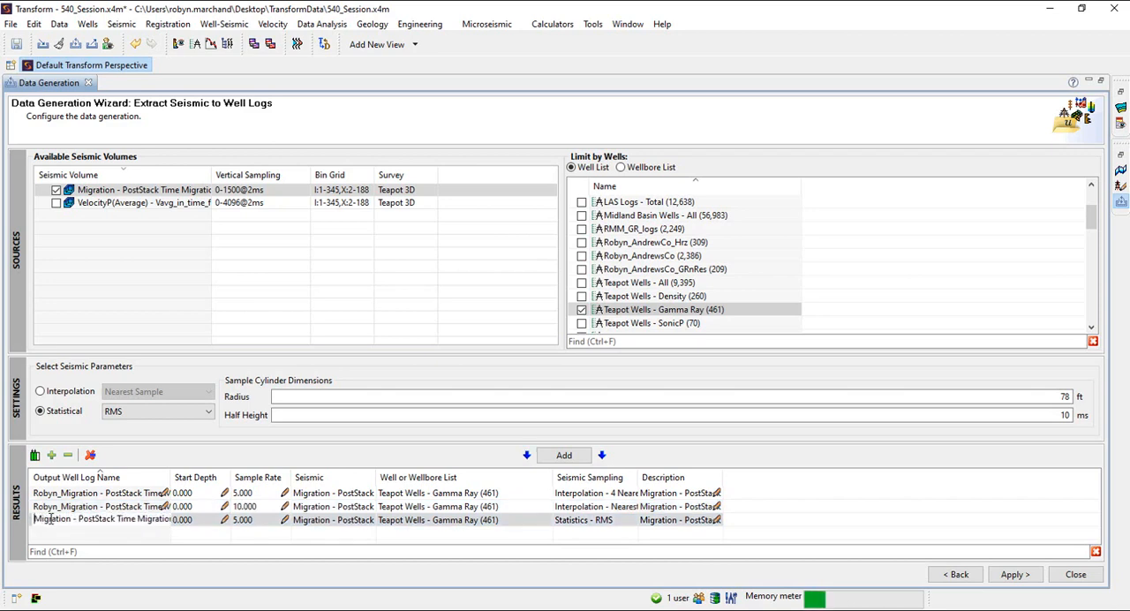
text(Robyn_)
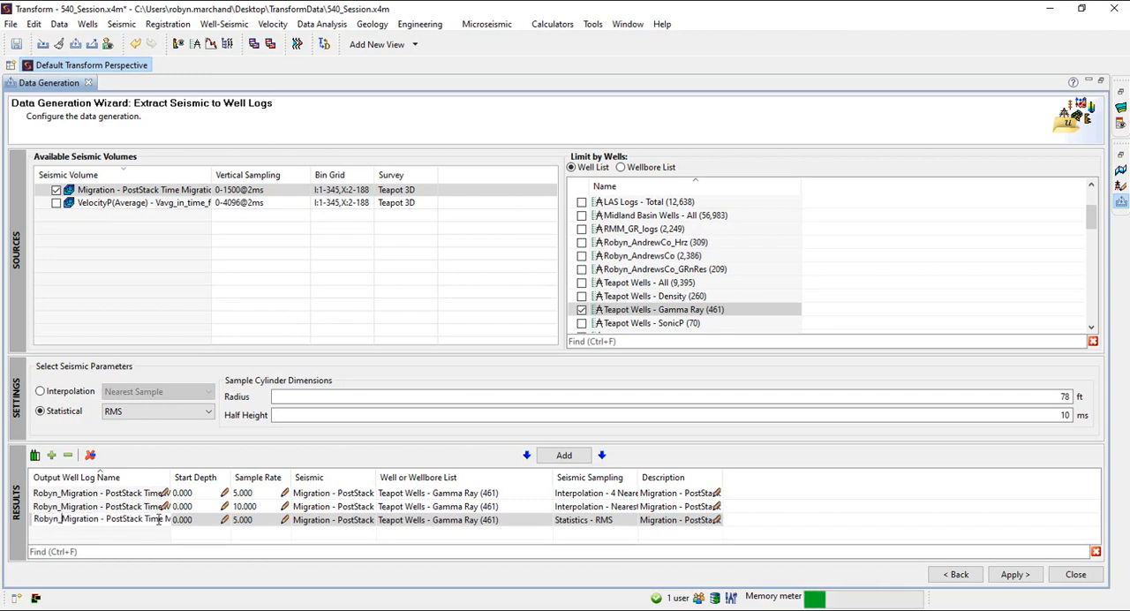
click(712, 527)
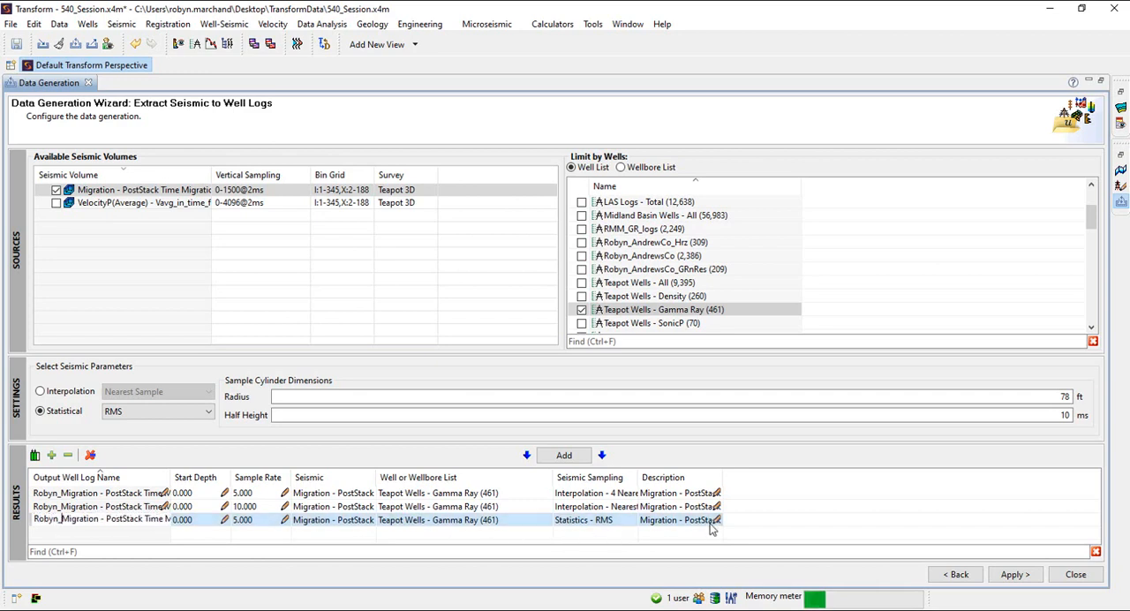
Run the seismic extraction and widen the Description column of the successful results to show the full sampling descriptions
click(1014, 575)
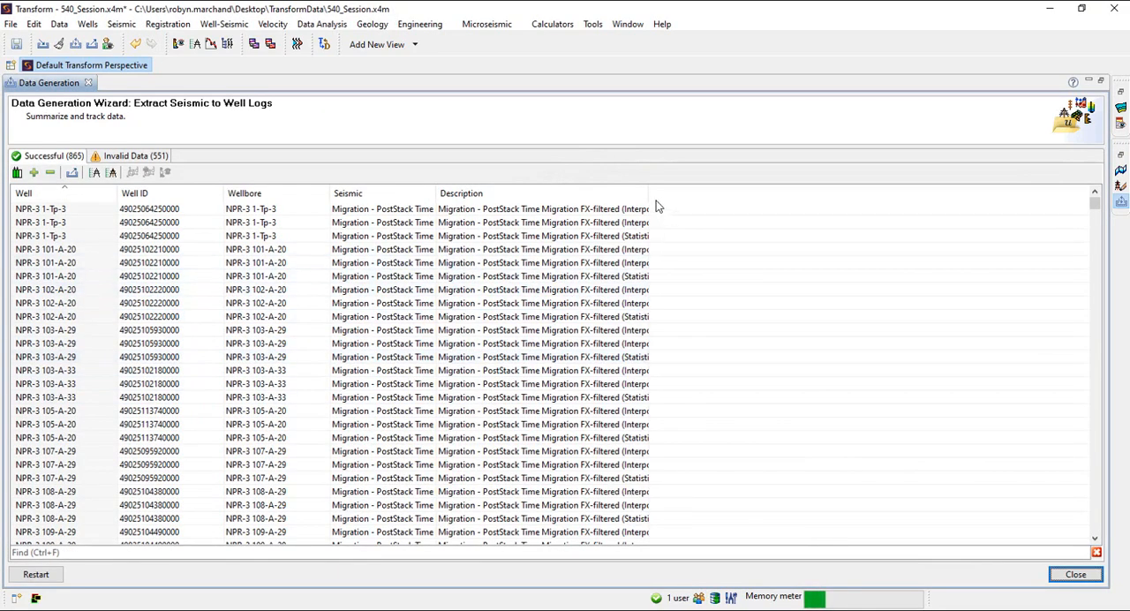
drag(649, 193, 826, 193)
click(796, 208)
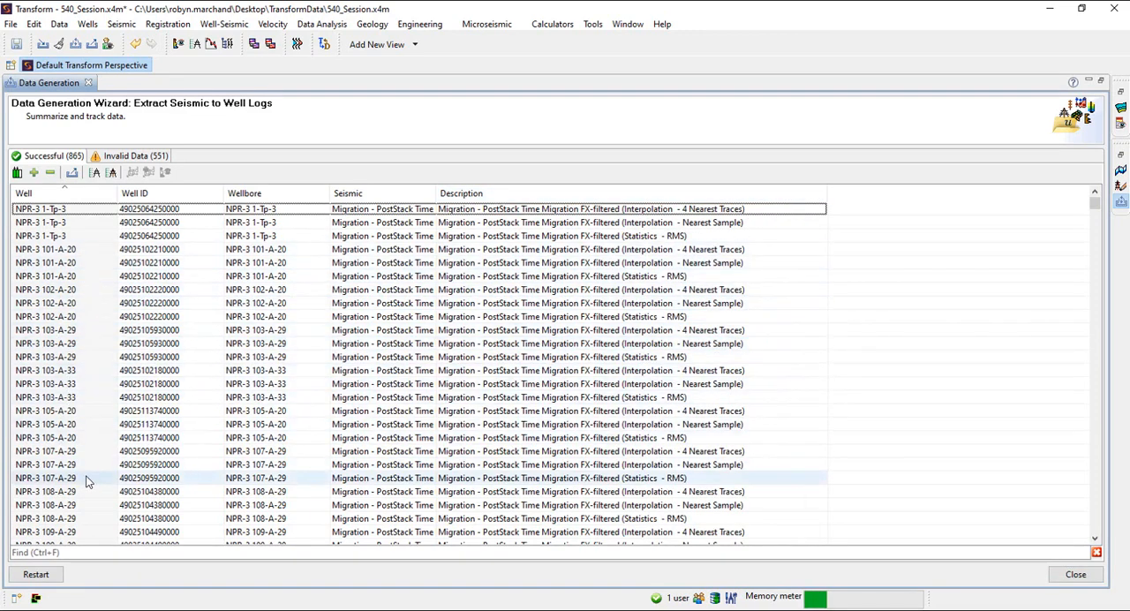
scroll(88, 479, down, 7)
scroll(131, 227, up, 7)
Review the reasons given for the wells under Invalid Data, and close the extraction wizard
click(137, 159)
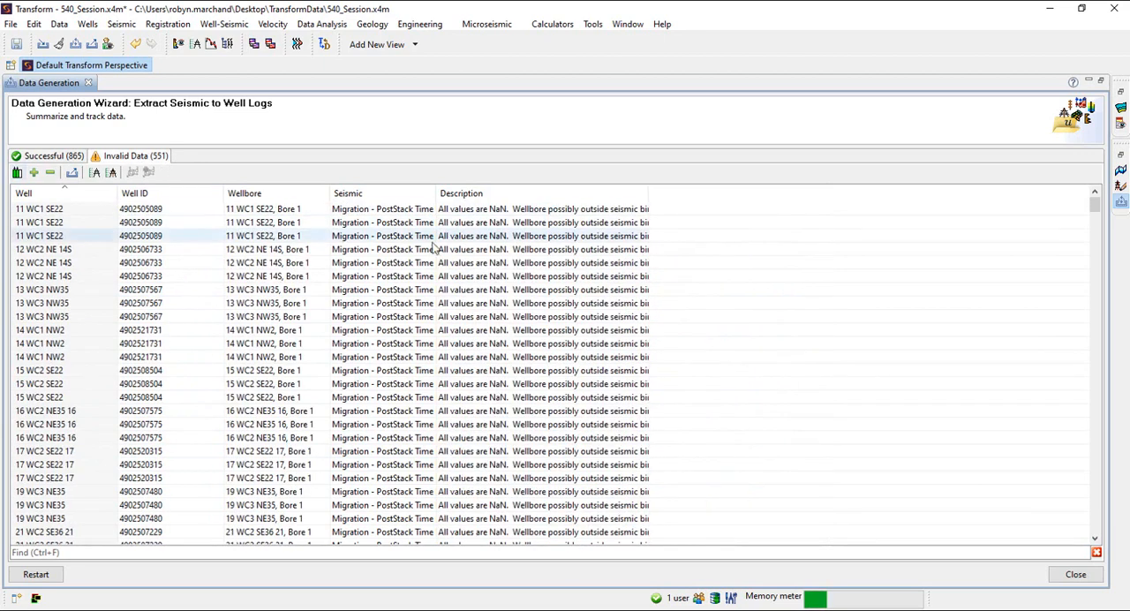
scroll(598, 444, down, 7)
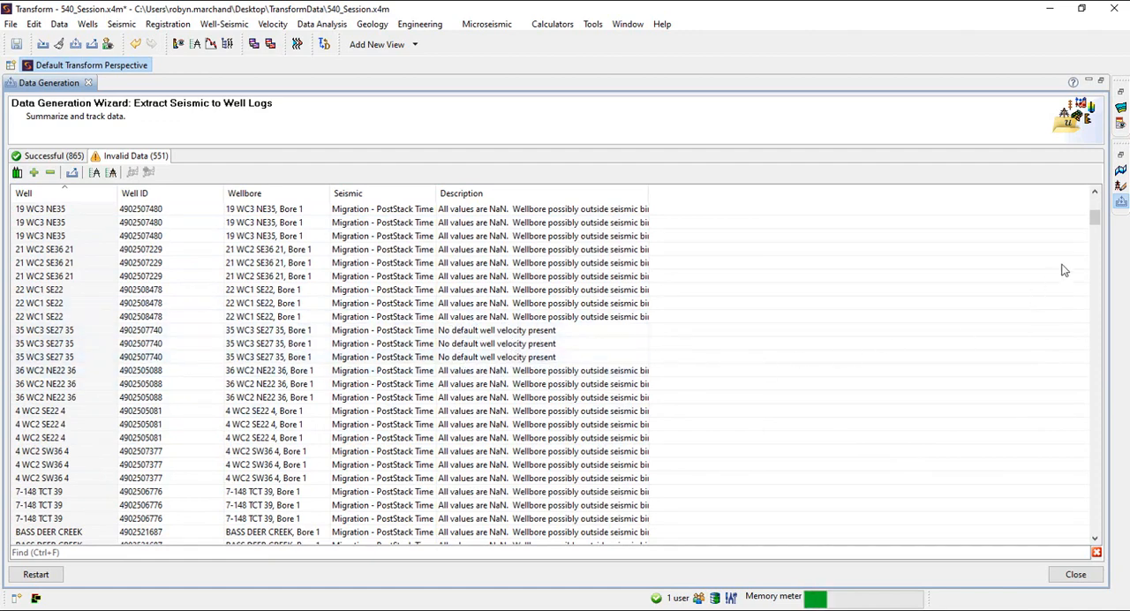
drag(1096, 224, 1093, 254)
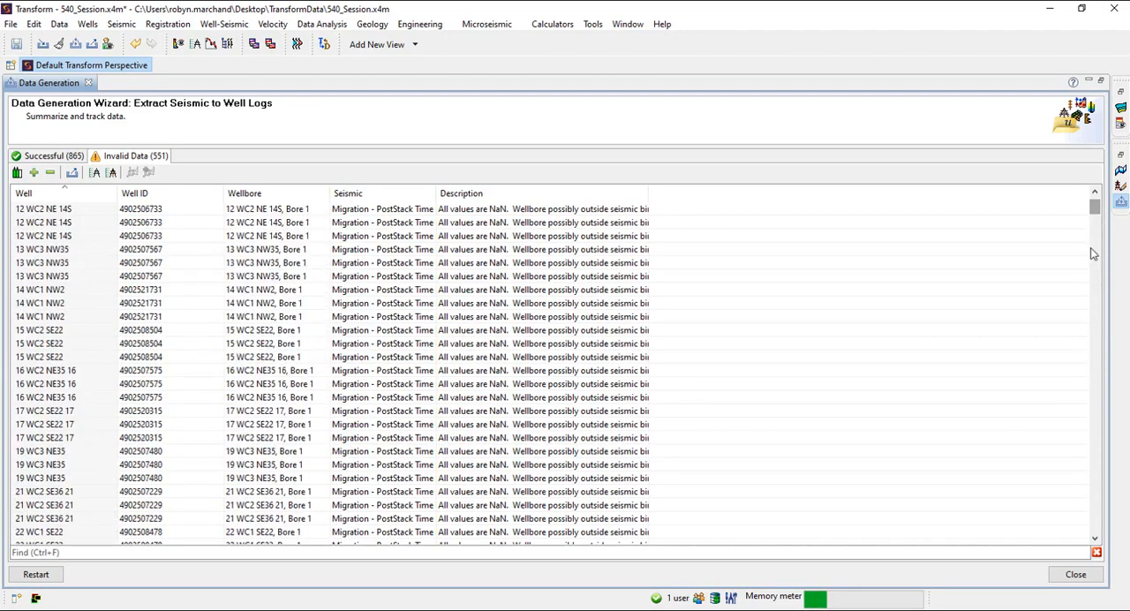
click(1075, 574)
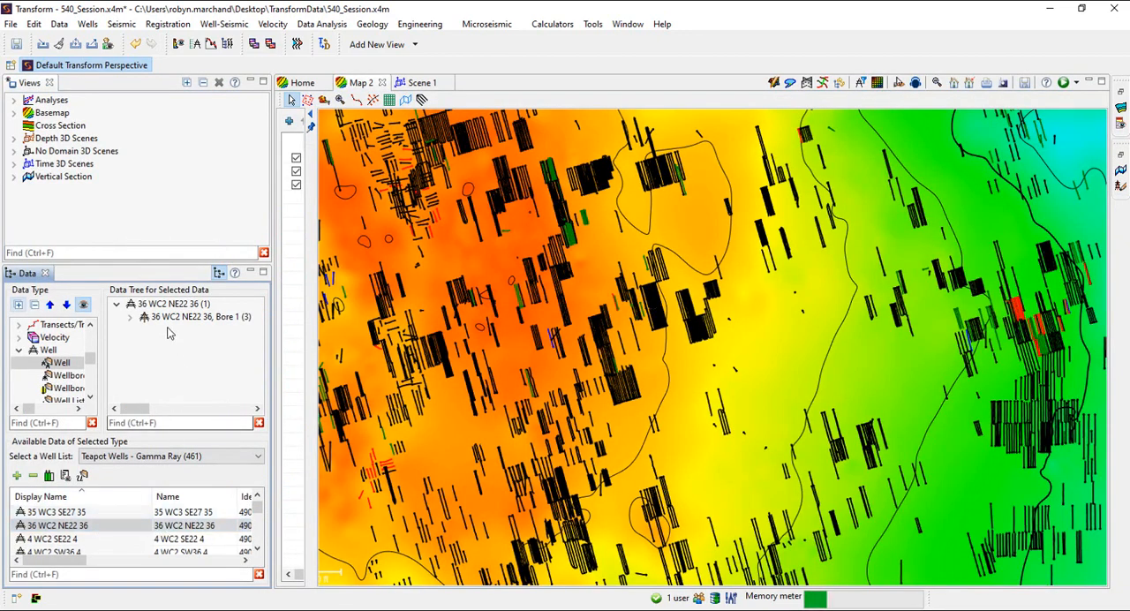
Expand Bore 1 of well 36 WC2 NE22 36 and its Well Time-Depth Model, and check the actions available for that model
click(132, 318)
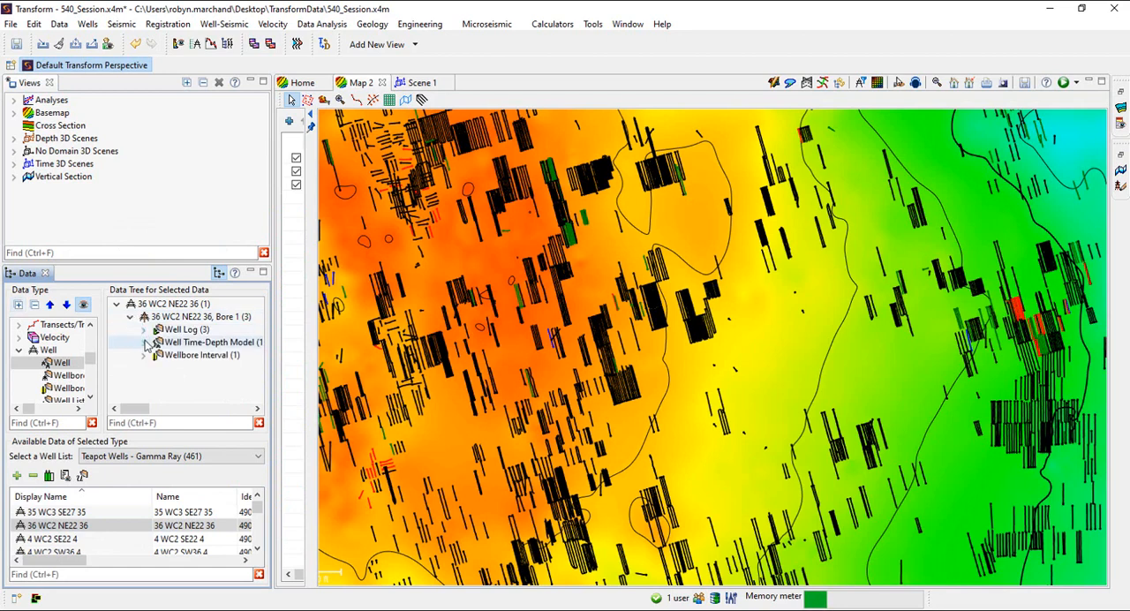
click(143, 341)
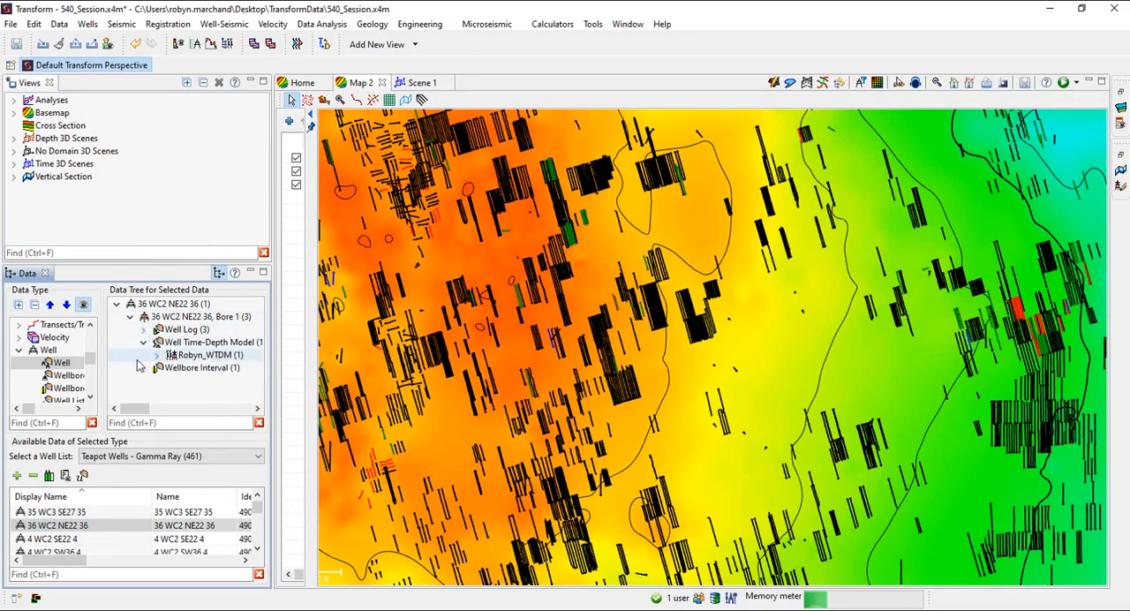
right_click(179, 362)
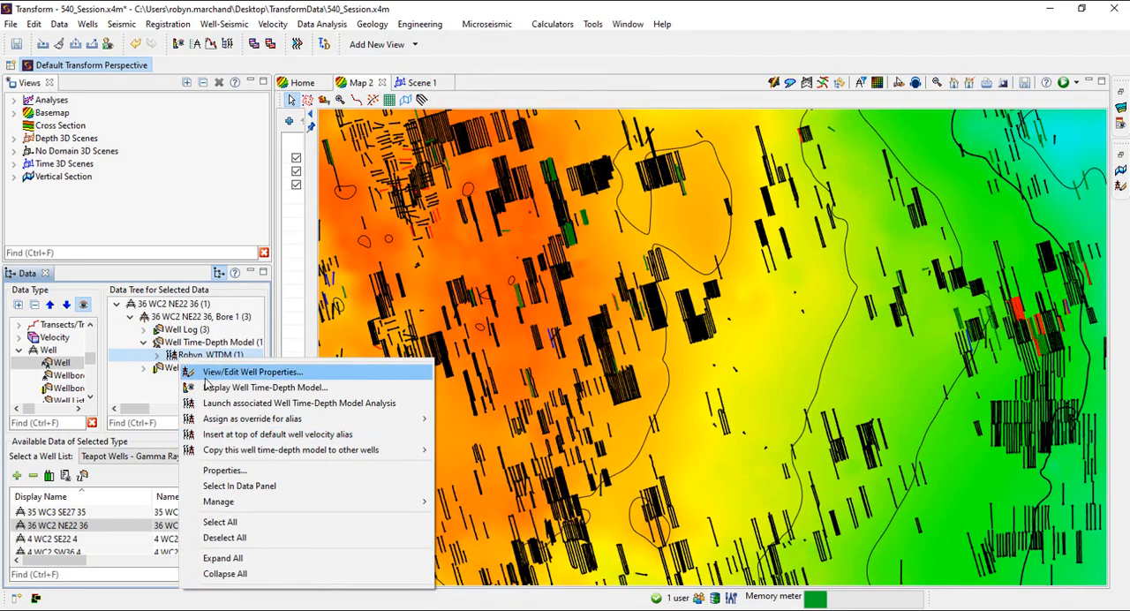
click(73, 515)
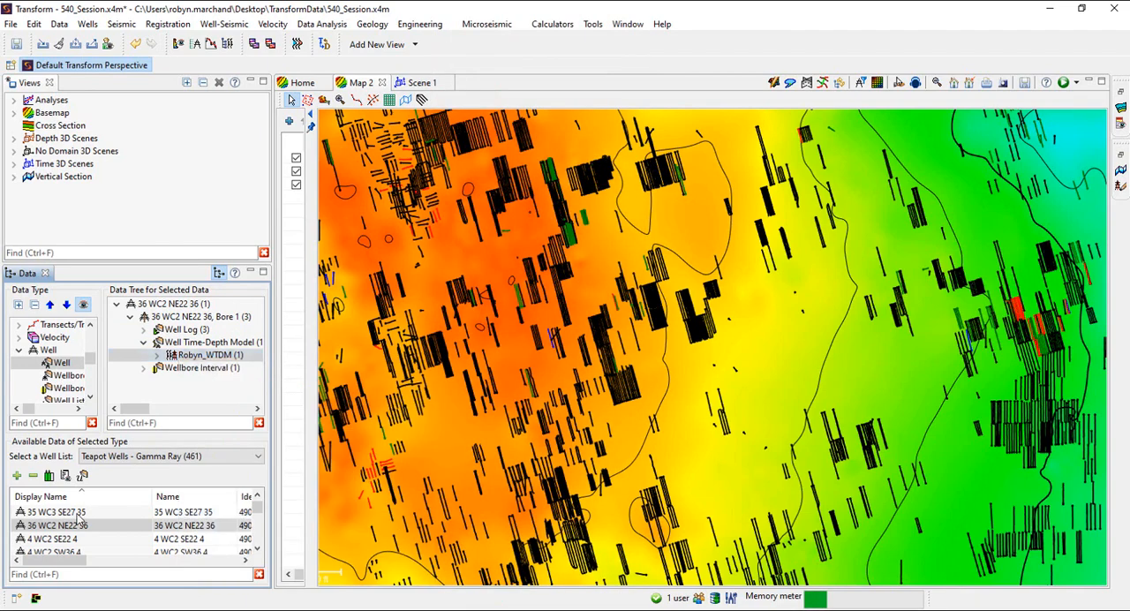
Compare the Bore 1 data of wells 35 WC3 SE27 35 and 36 WC2 NE22 36, expanding the latter's Well Time-Depth Model
click(73, 515)
click(131, 316)
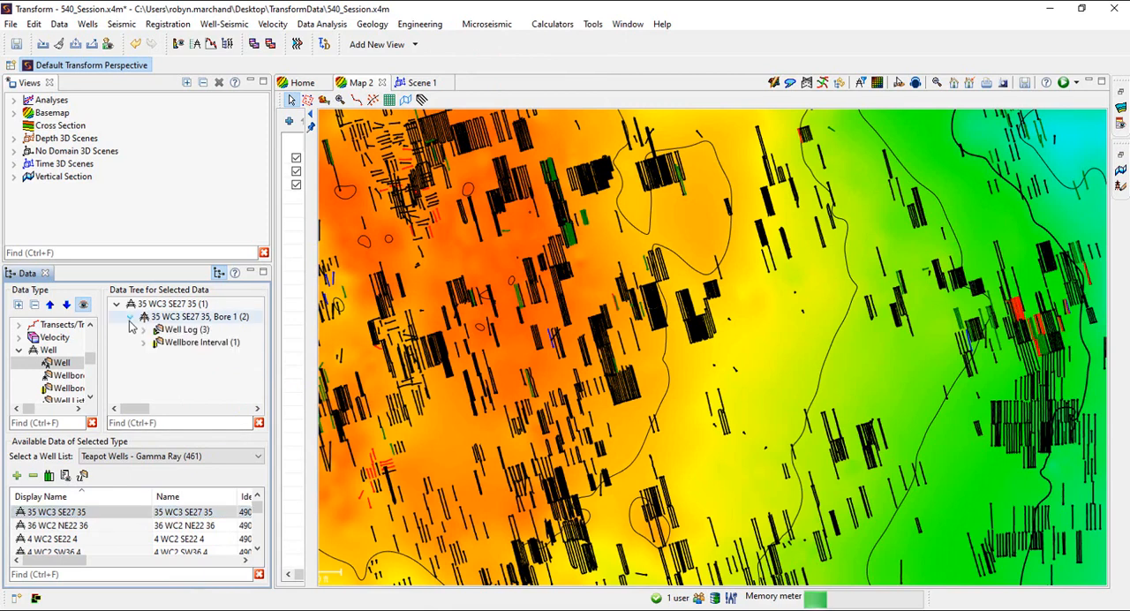
click(70, 526)
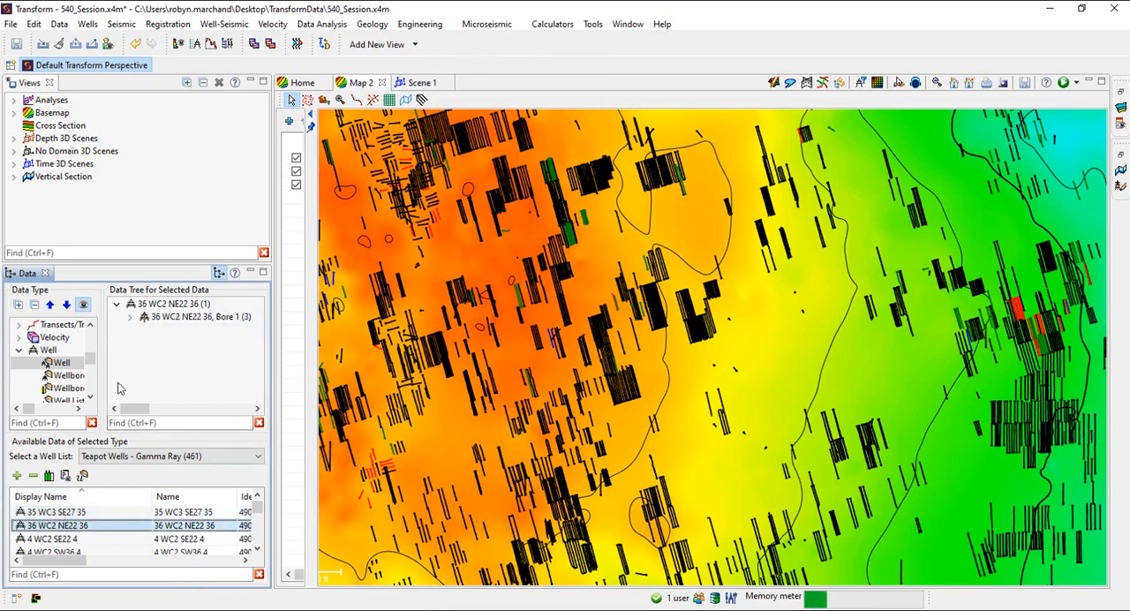
click(130, 316)
click(144, 342)
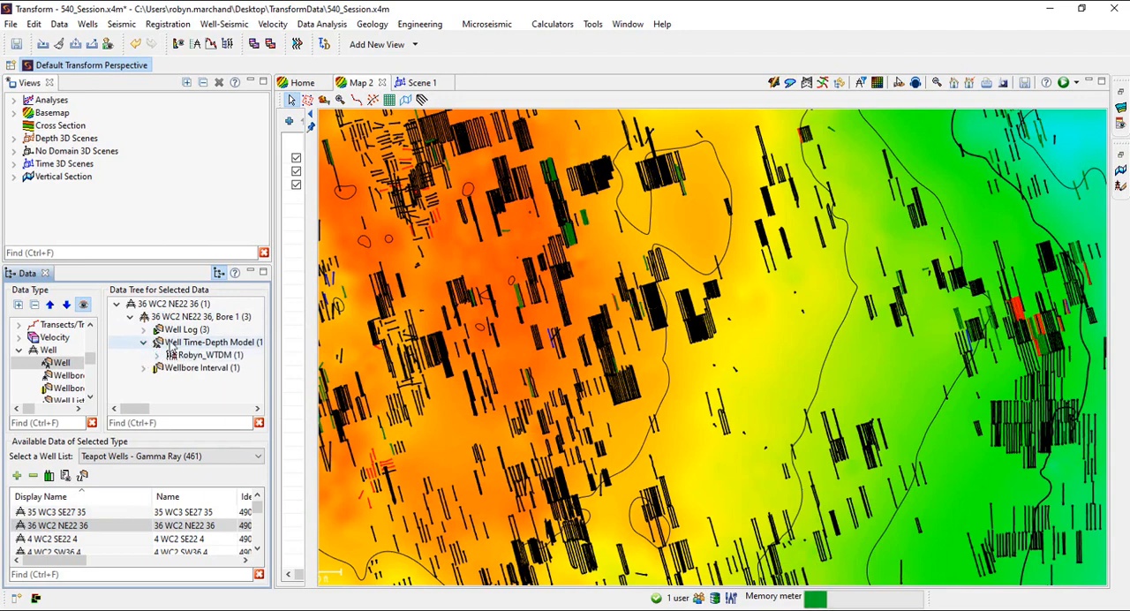
Inspect the time-depth model values of well 36 WC2 NE22 36 in its well properties, and close the properties editor
right_click(173, 305)
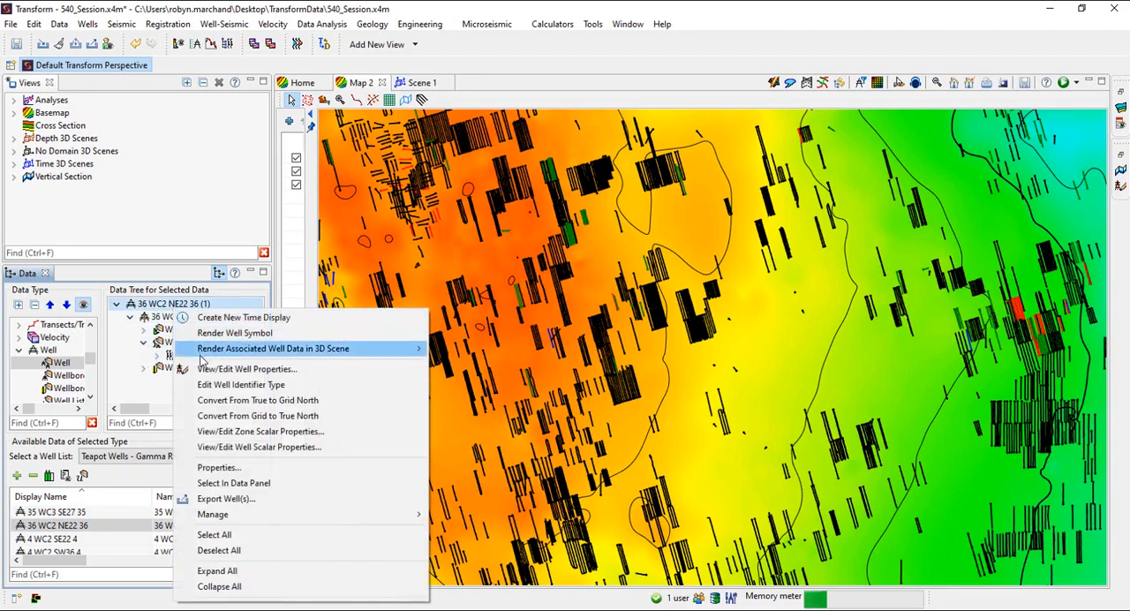
click(370, 365)
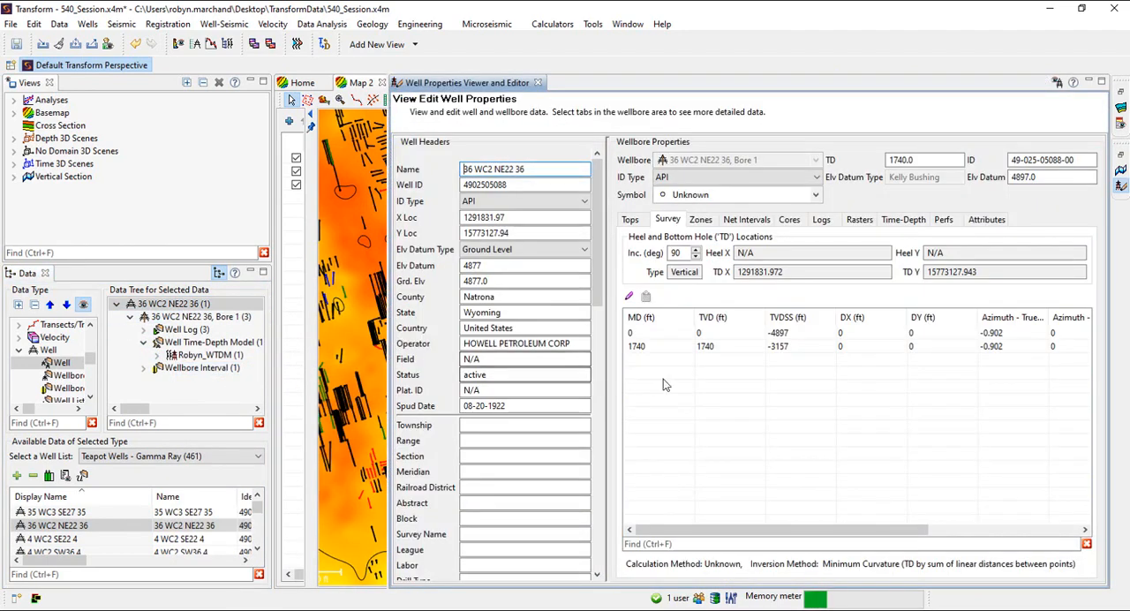
click(905, 220)
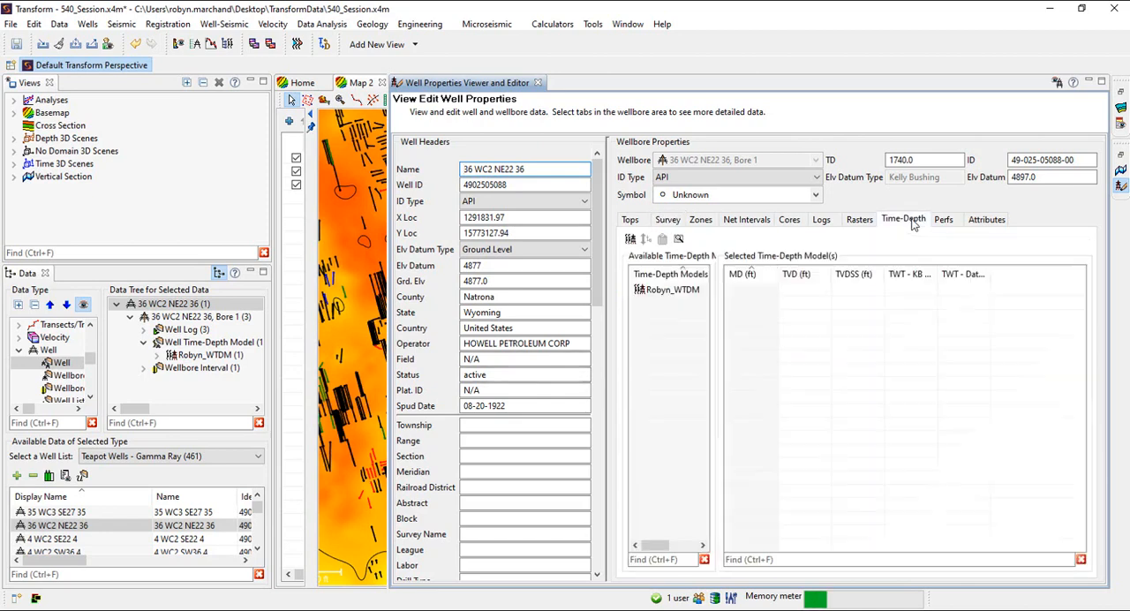
click(666, 289)
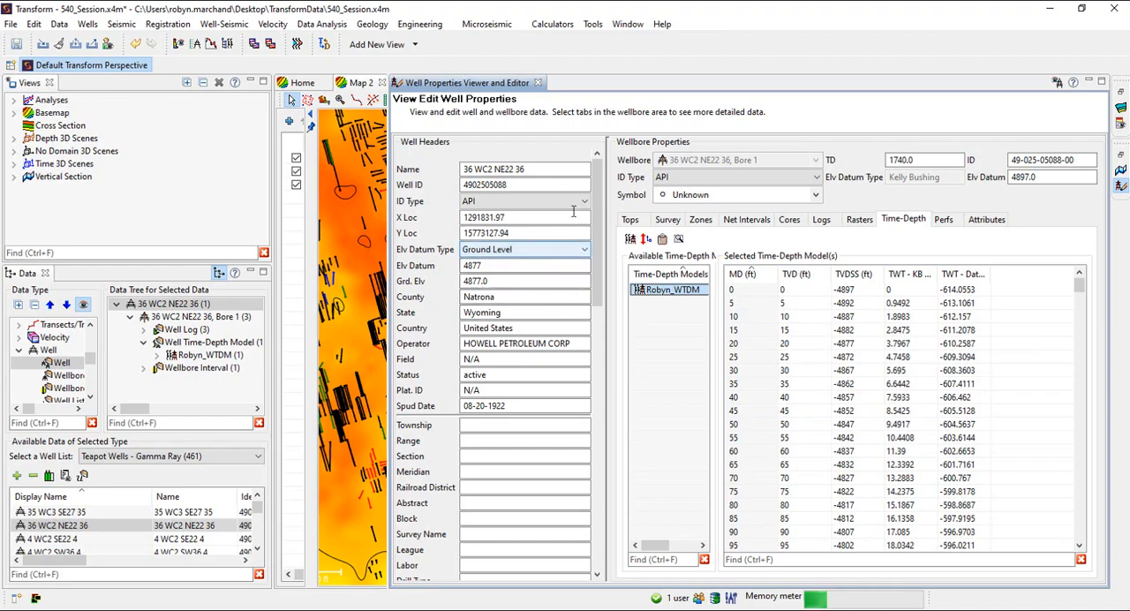
click(538, 83)
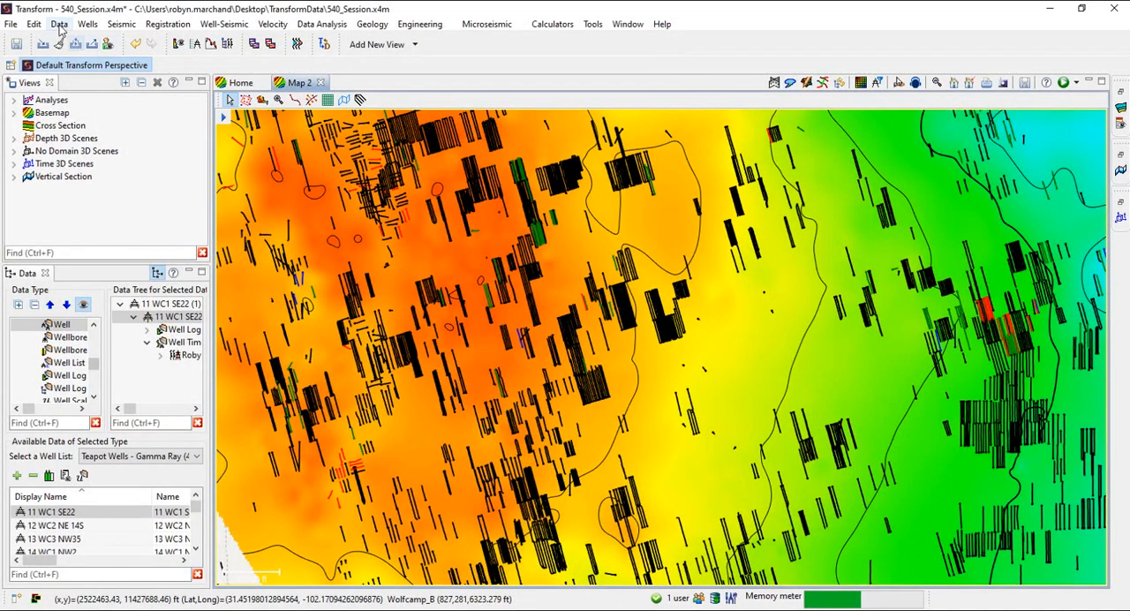
Start the Create Geologic Zones from Tops workflow in the Data Generation Wizard
click(59, 25)
click(103, 107)
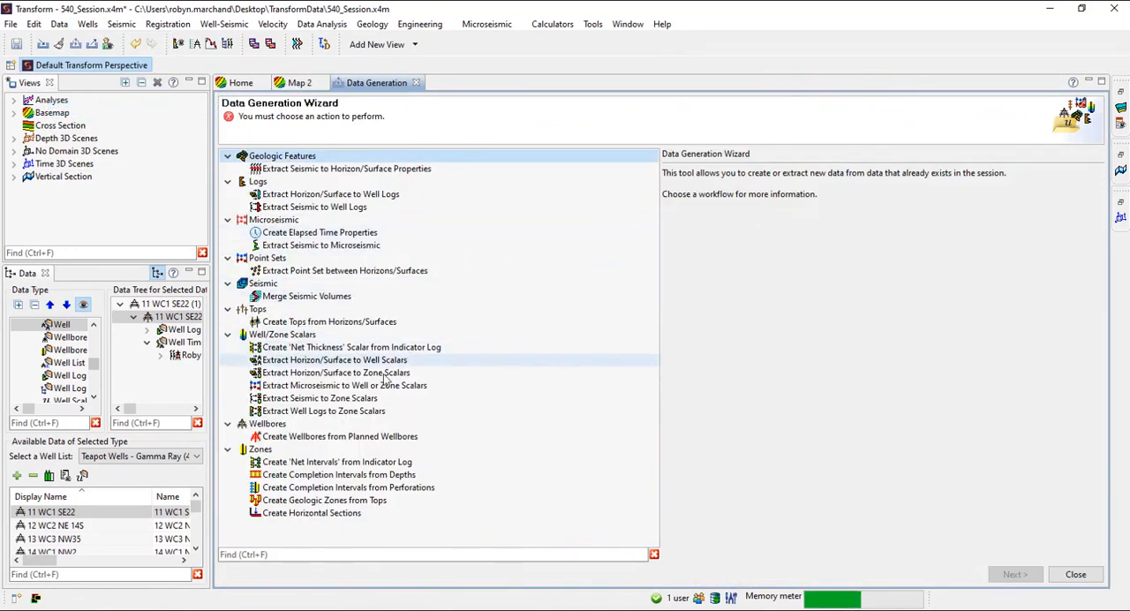
click(302, 502)
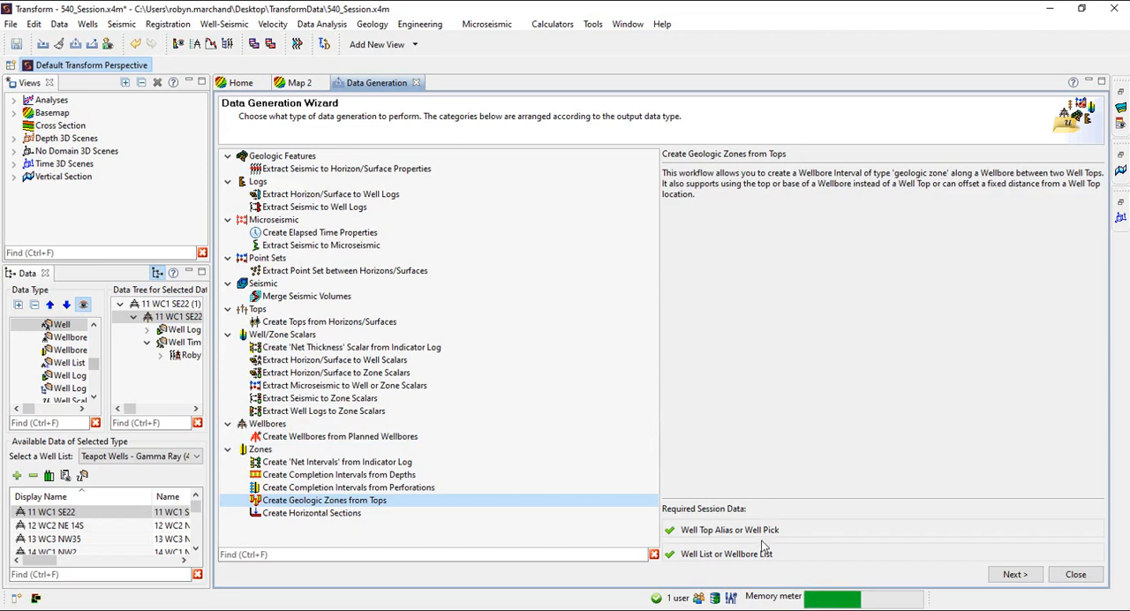
click(1014, 574)
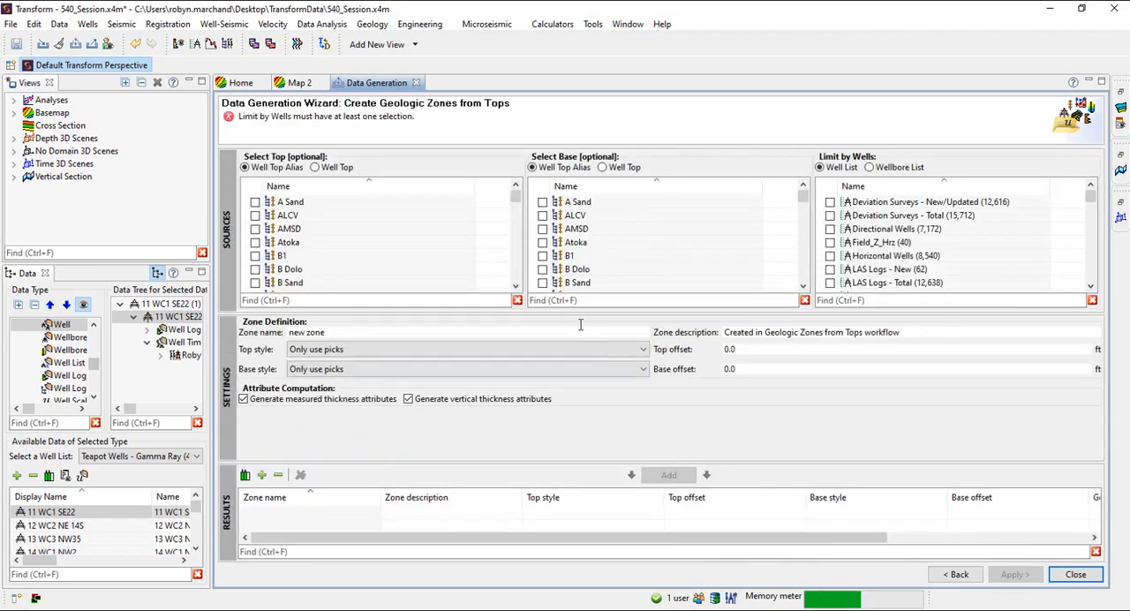
Select F1WCBench2Top as the zone top and F1WCBench2Base as its base, limited to the Teapot Wells - Gamma Ray well list
click(301, 300)
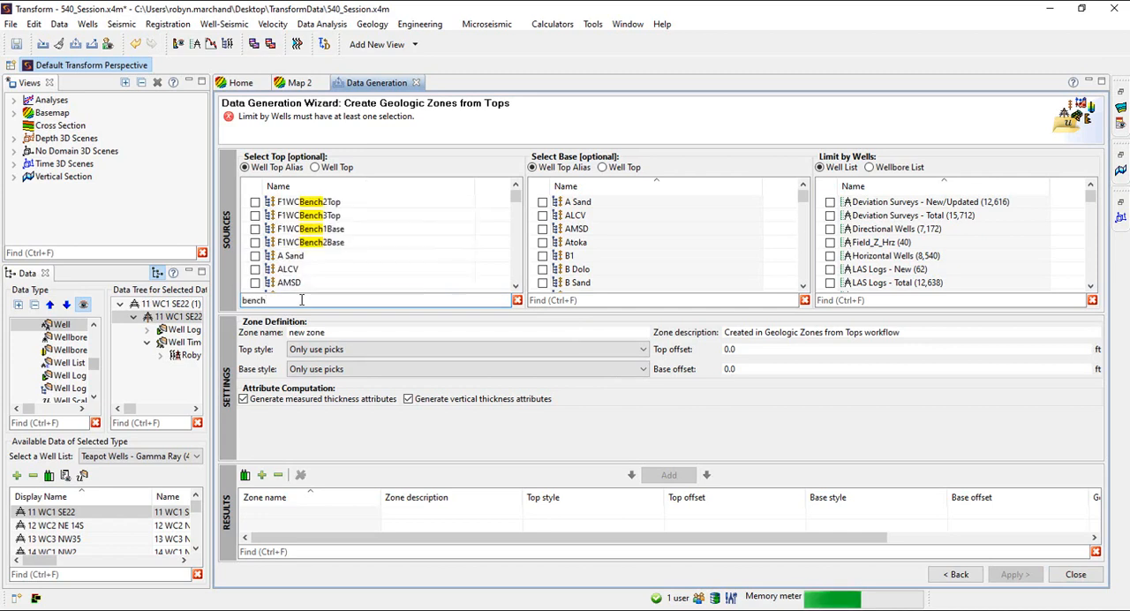
click(254, 202)
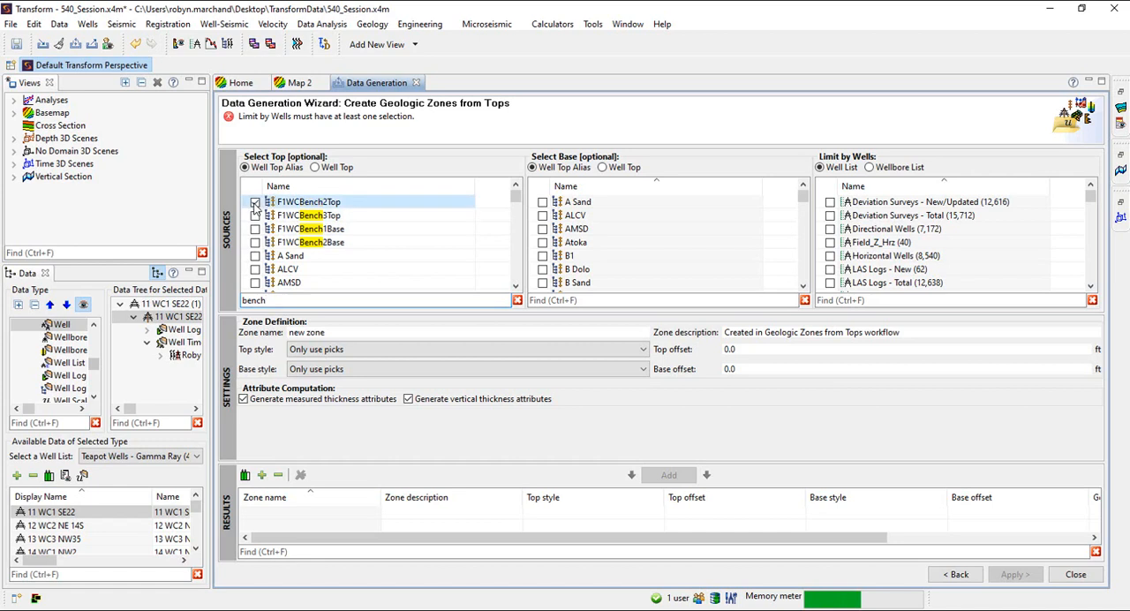
click(560, 300)
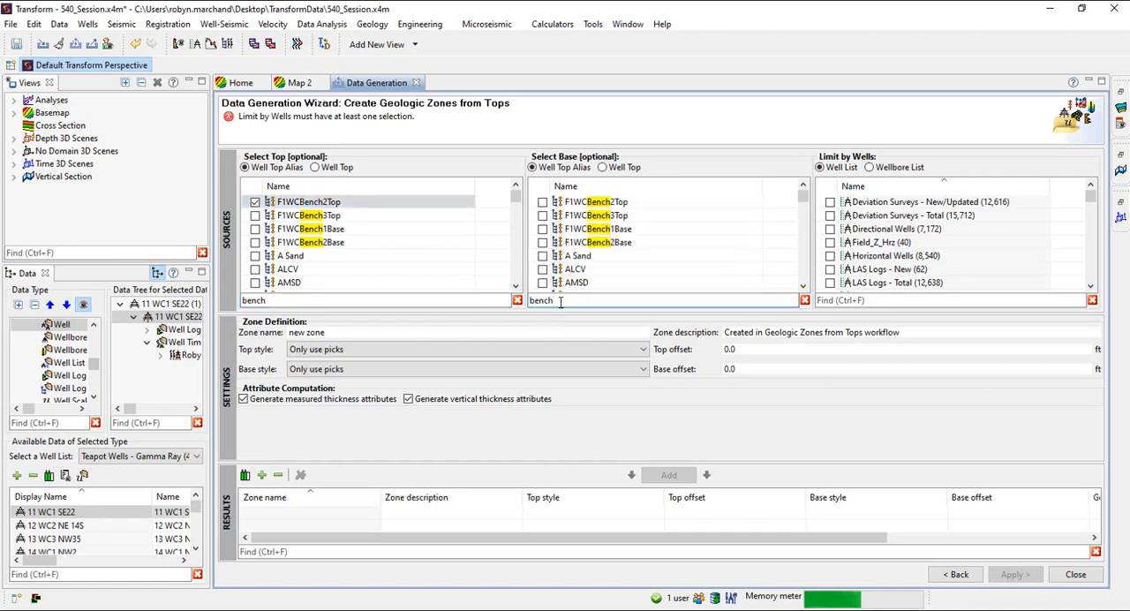
click(542, 242)
scroll(837, 249, down, 3)
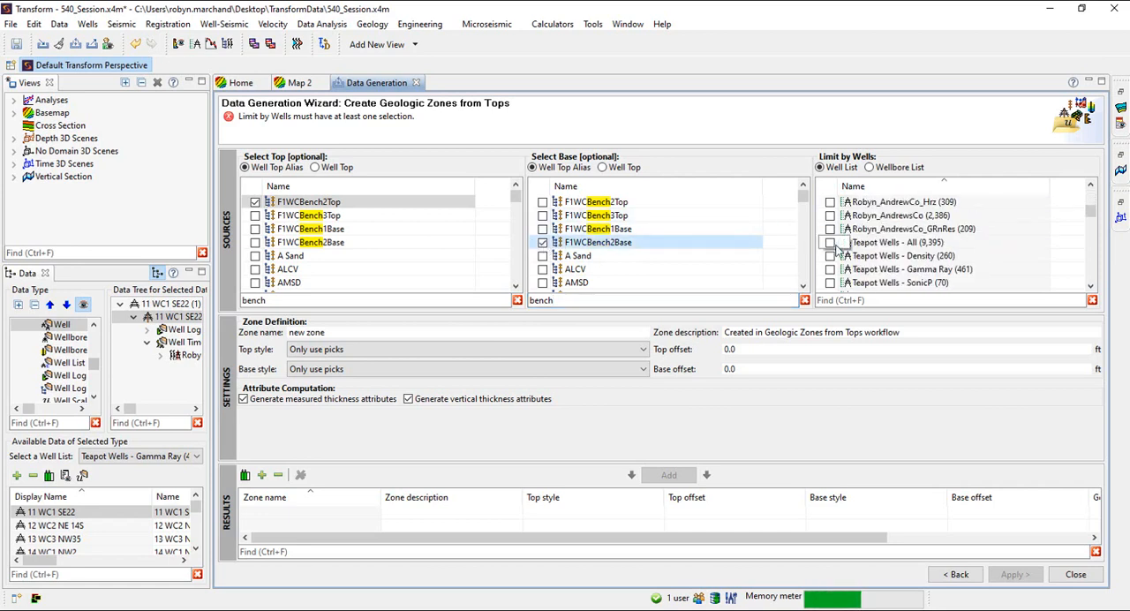
click(830, 270)
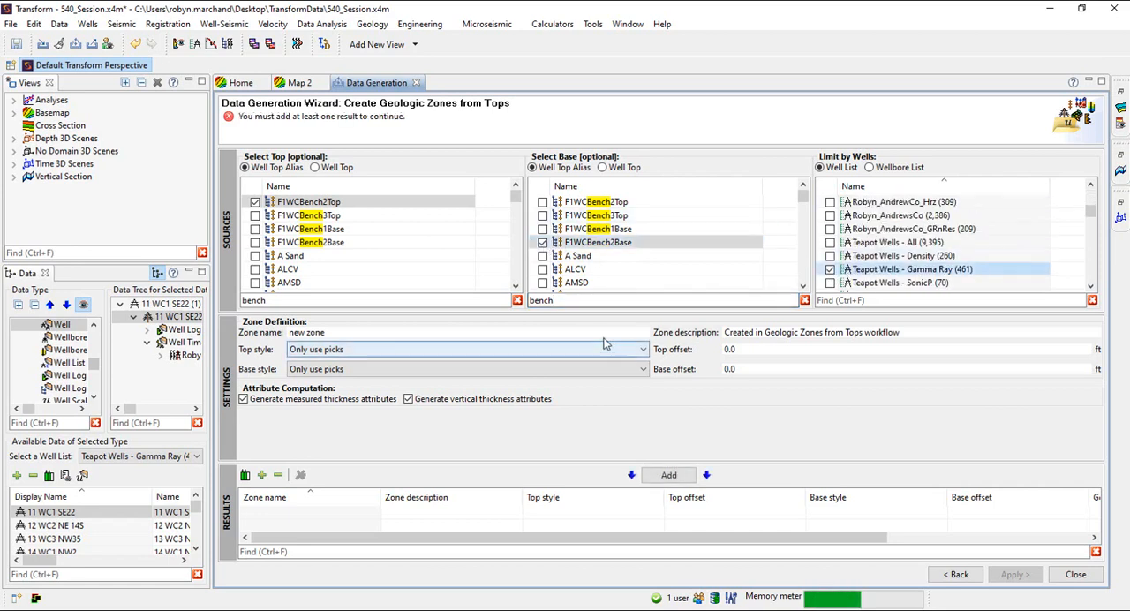
Name the zone with the user's first name followed by _Bench2_Zone, and add it to the results using only picks
click(274, 333)
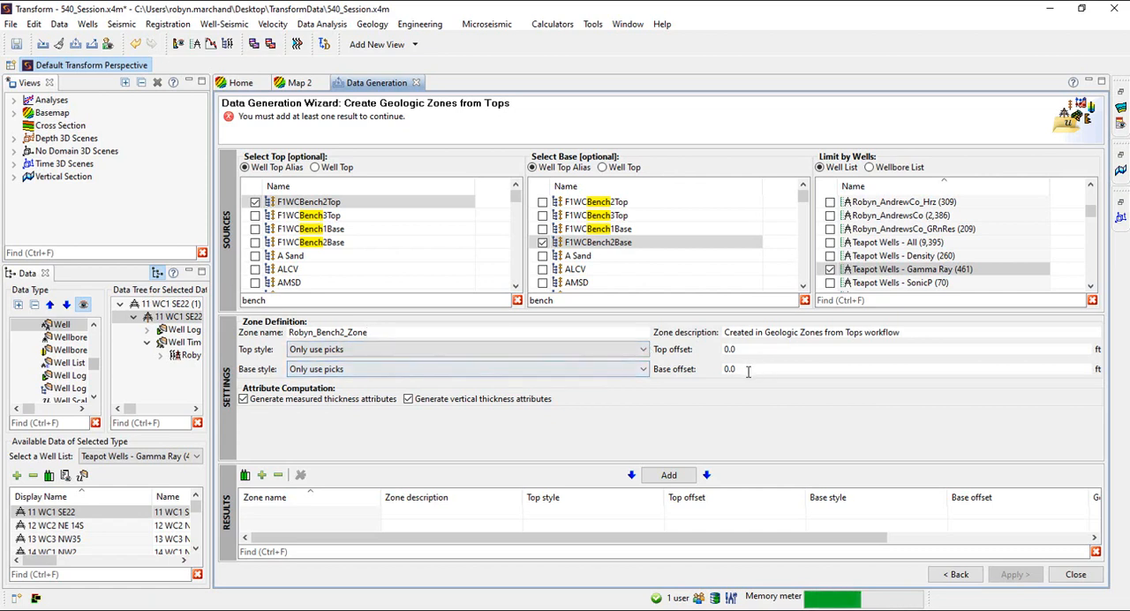
click(649, 481)
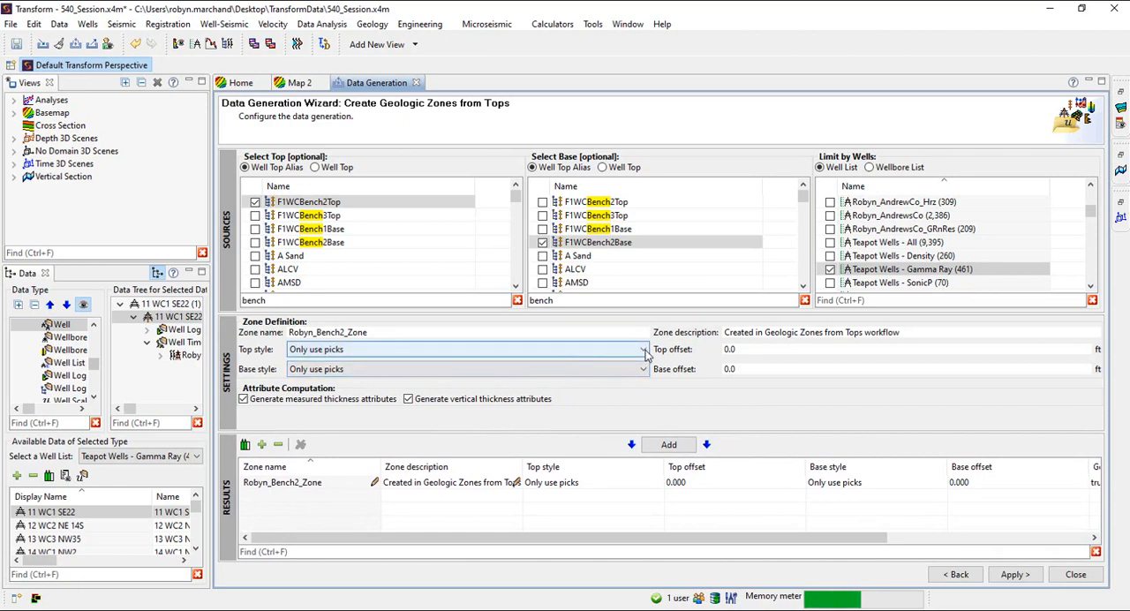
Add a second zone with the base style Use fixed thickness or base of wellbore and a base offset of 50 ft
click(525, 350)
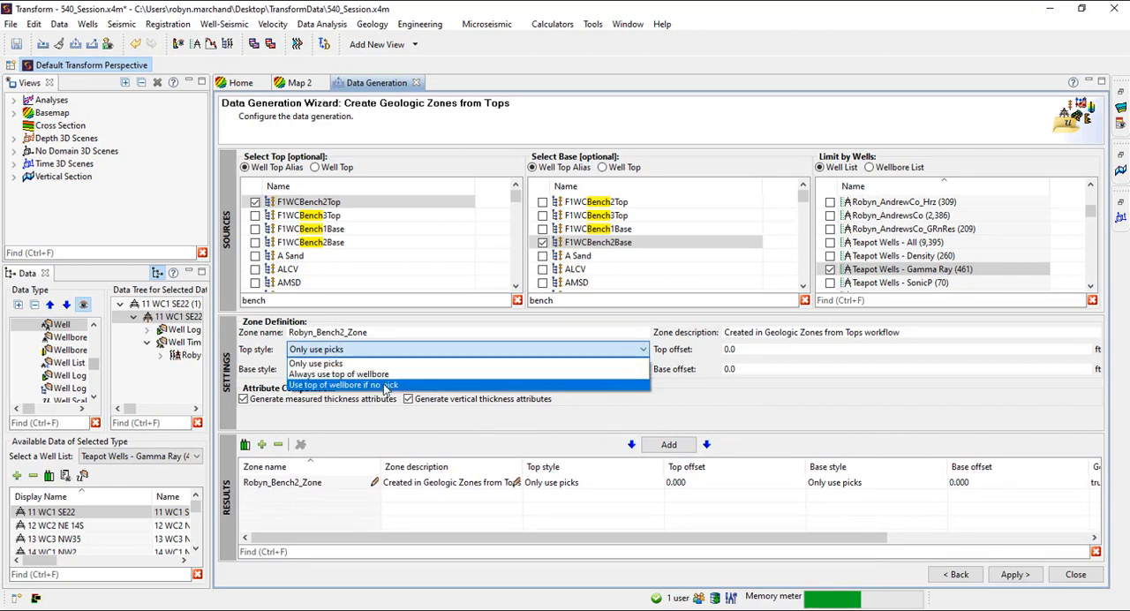
click(678, 351)
click(513, 369)
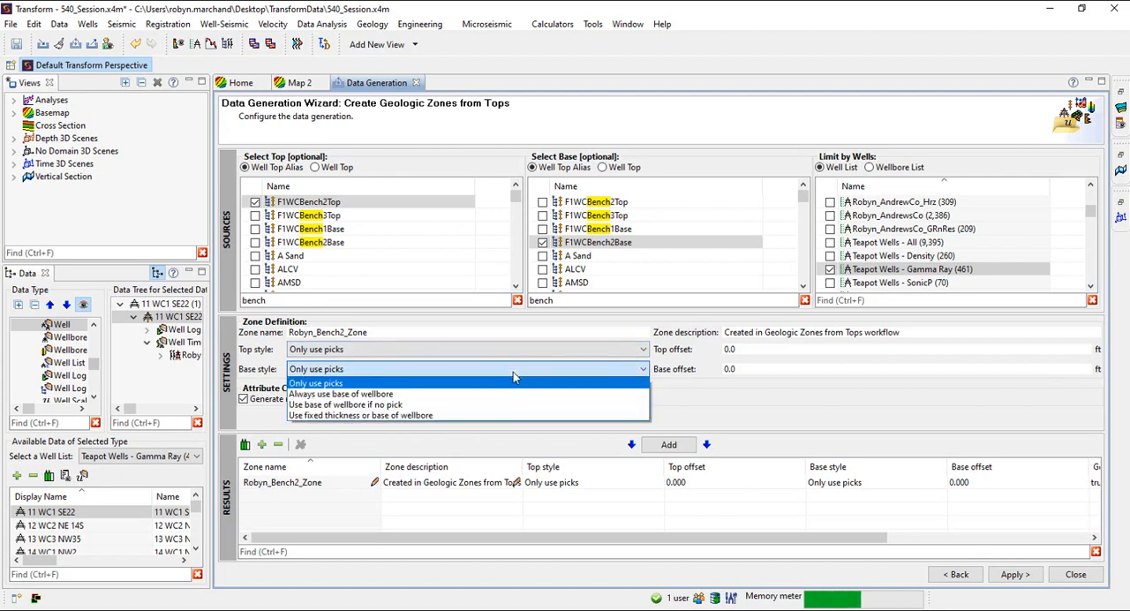
click(436, 416)
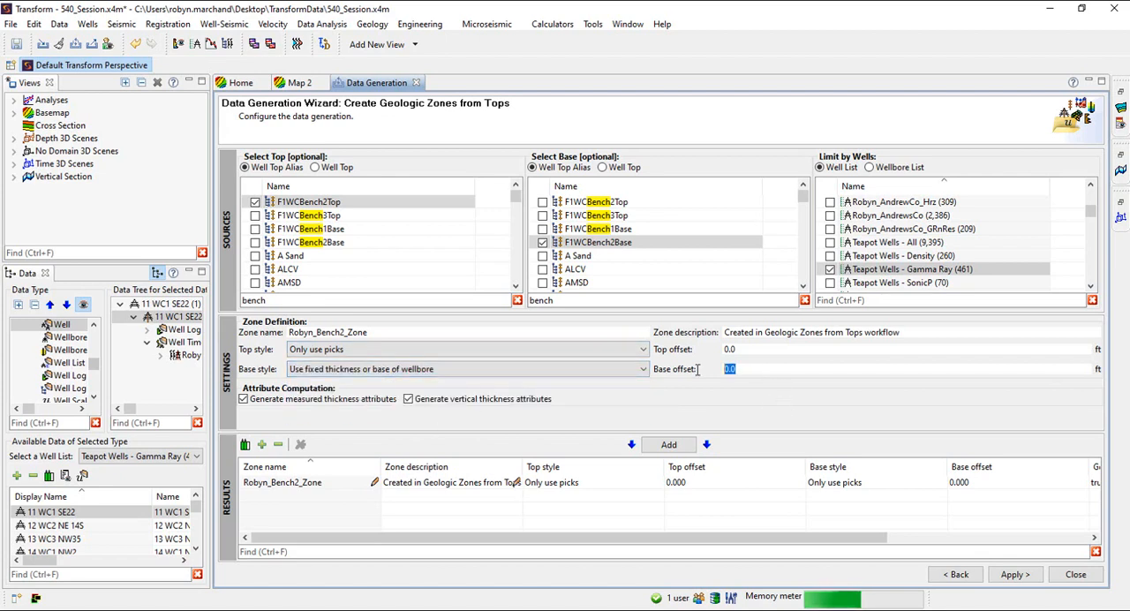
text(50)
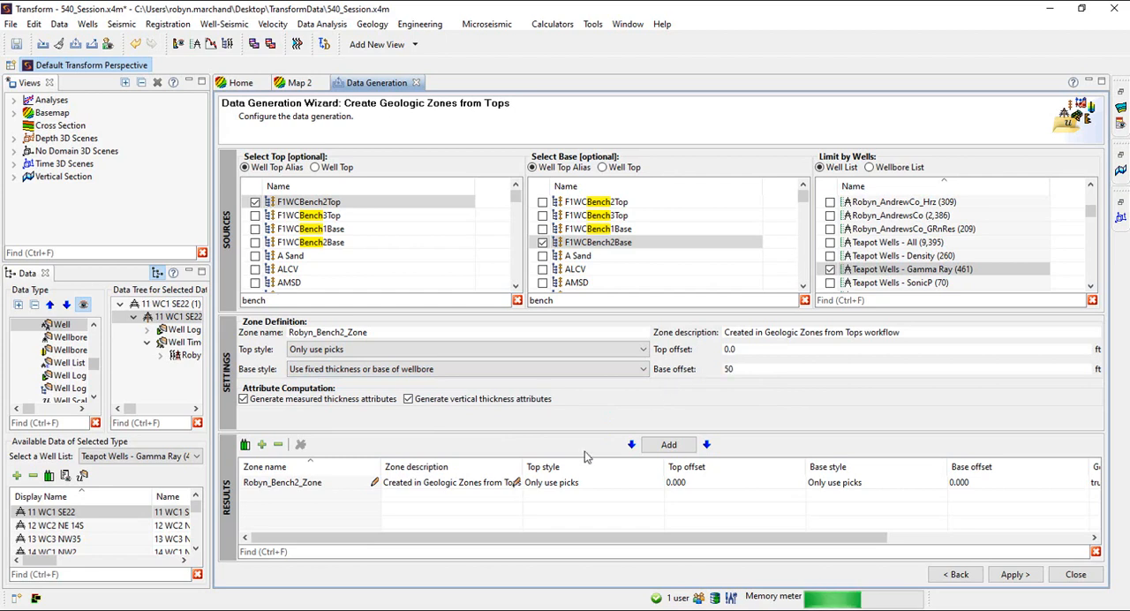
click(668, 445)
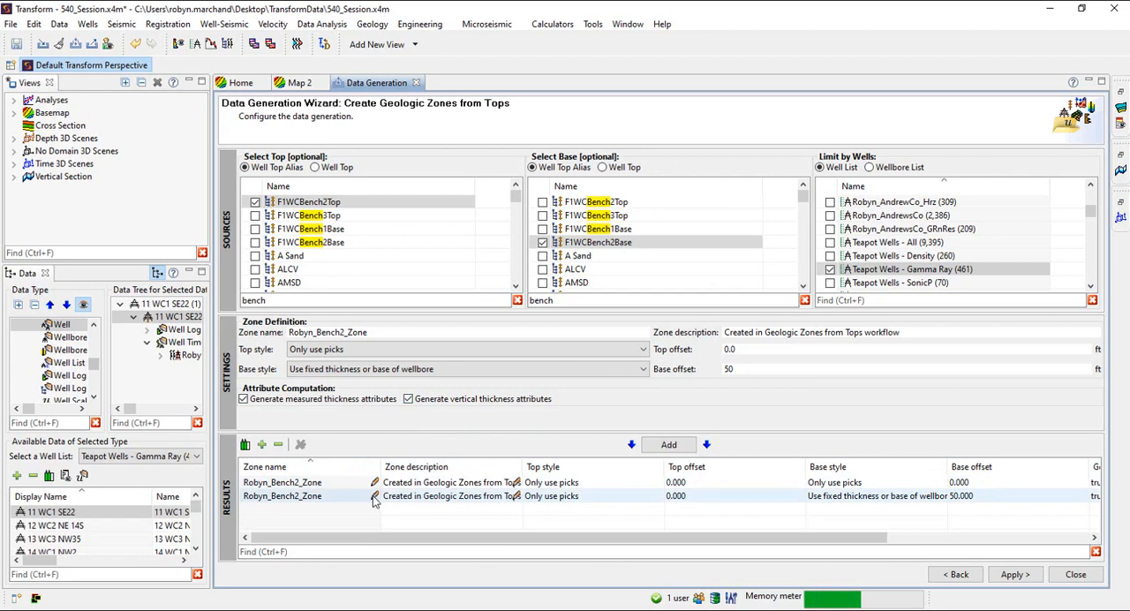
Append _fixedthickbase_50 to the name of the fixed-thickness zone in the results
double_click(360, 496)
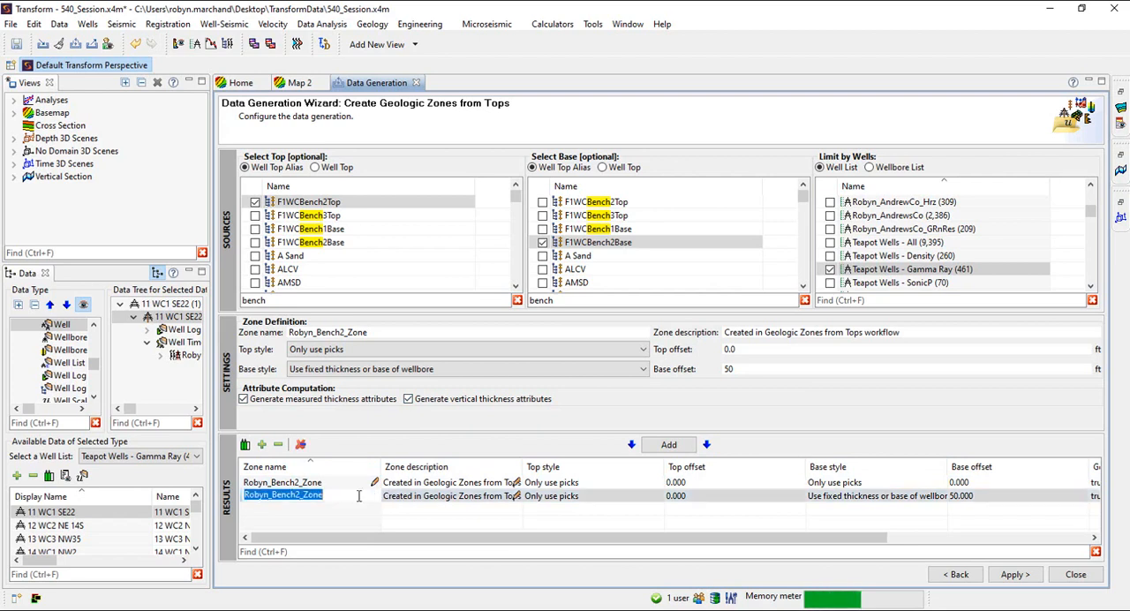
text(_fi)
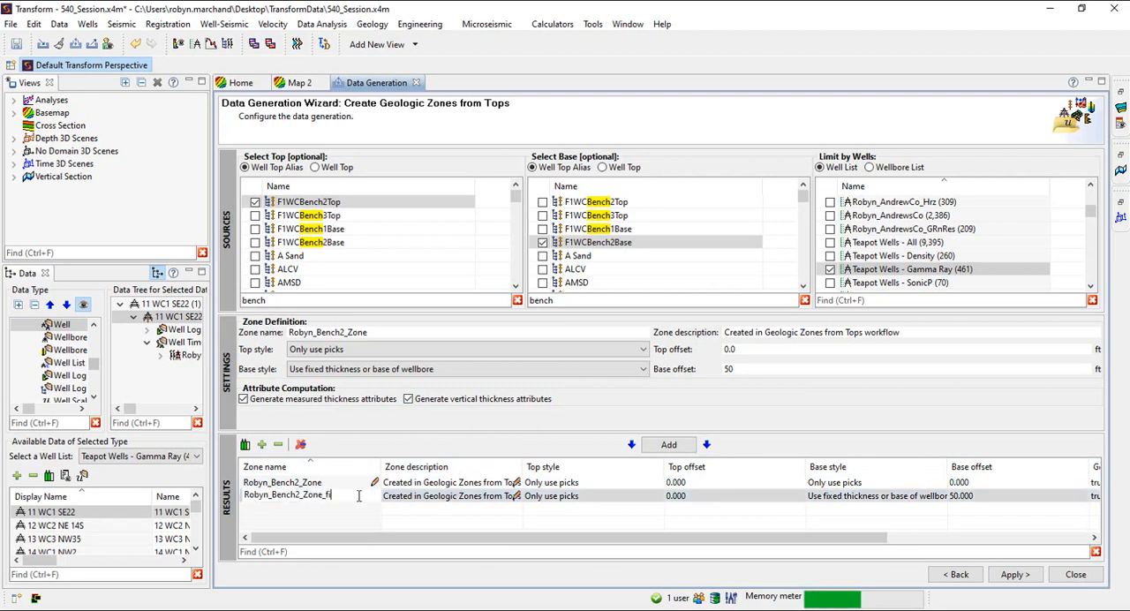
text(xedthickbase)
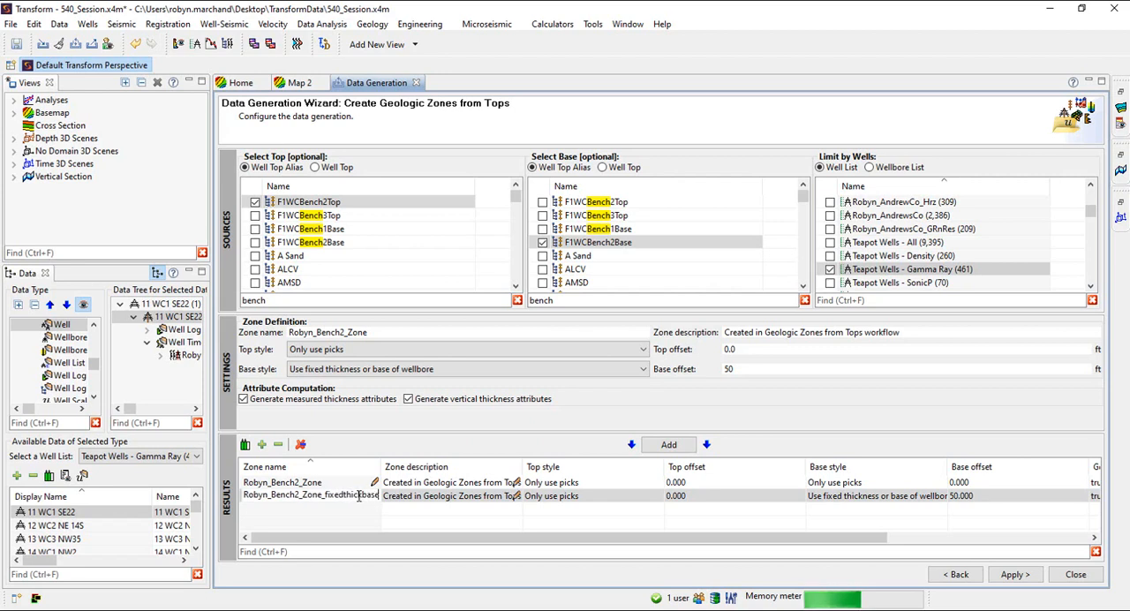
text(_50)
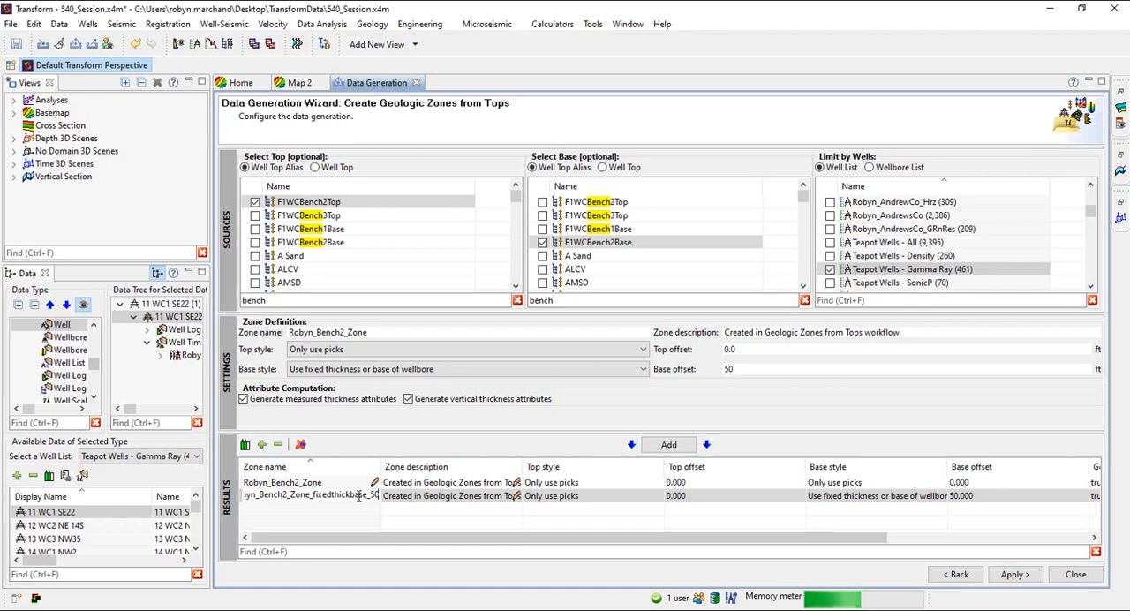
Generate the geologic zones and widen the Measured Thickness and Tied to Base columns of the successful results
click(1014, 575)
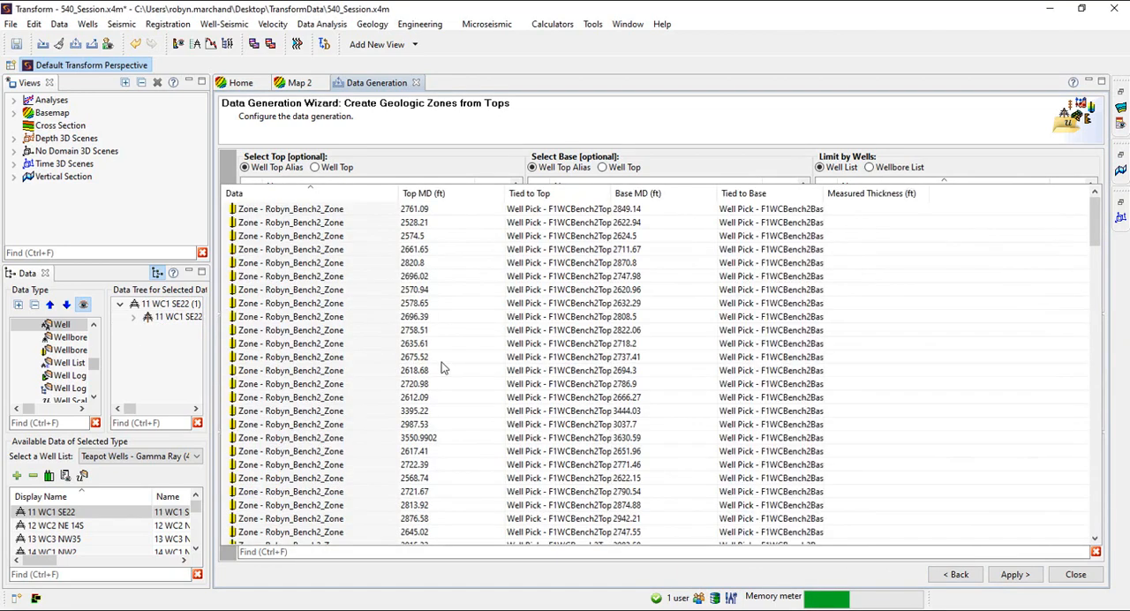
scroll(476, 354, down, 1)
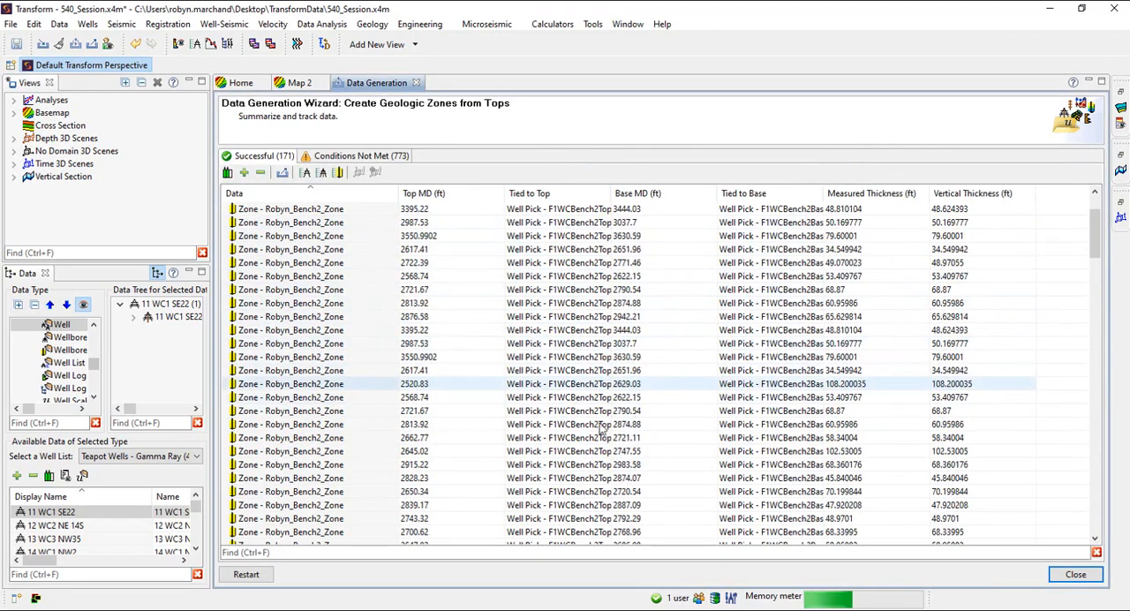
scroll(882, 221, up, 1)
drag(944, 191, 947, 191)
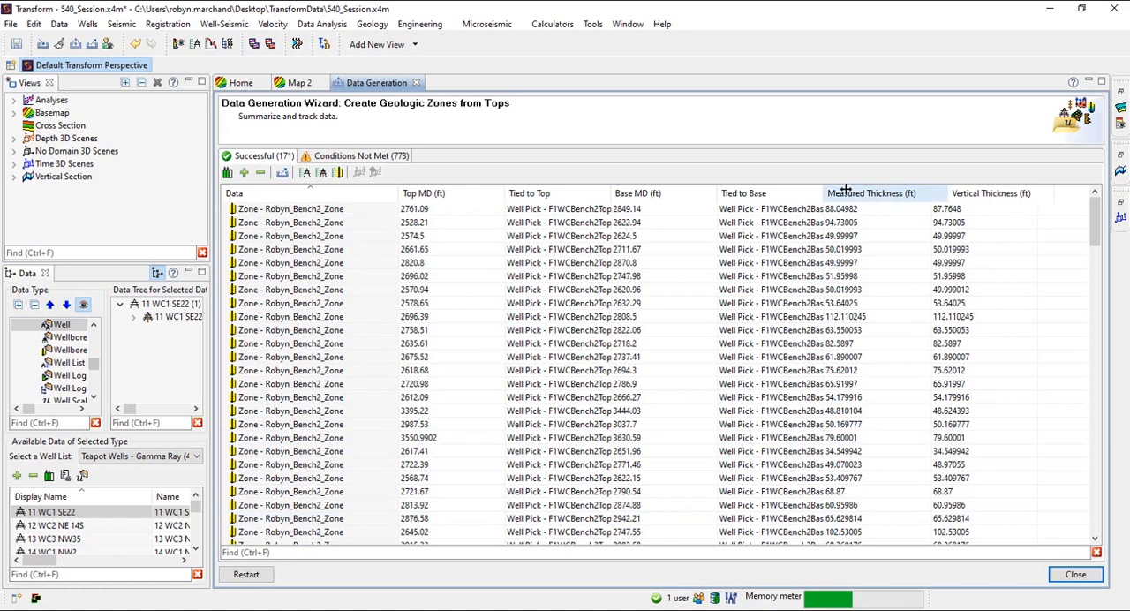
drag(823, 191, 866, 192)
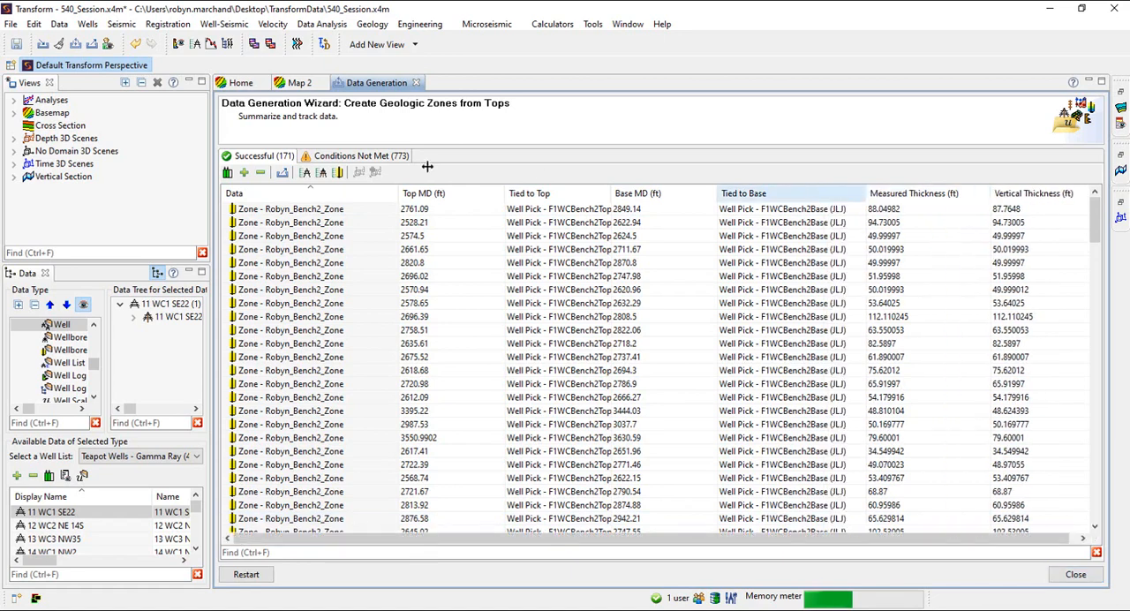
Review the warnings given for the wellbores under Conditions Not Met
click(353, 156)
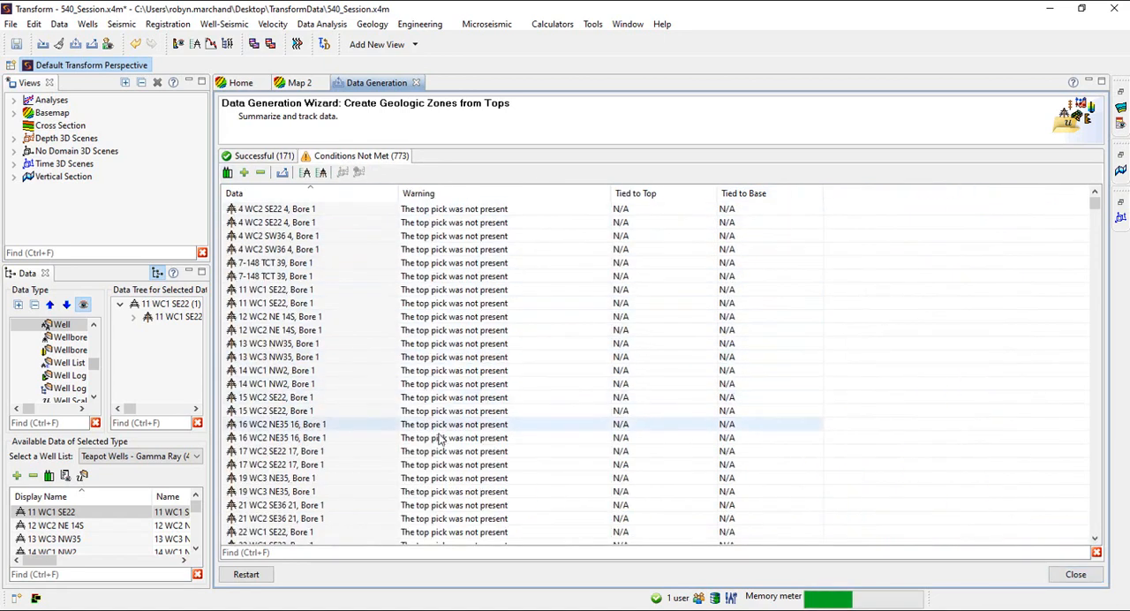
scroll(441, 434, down, 12)
scroll(439, 455, down, 20)
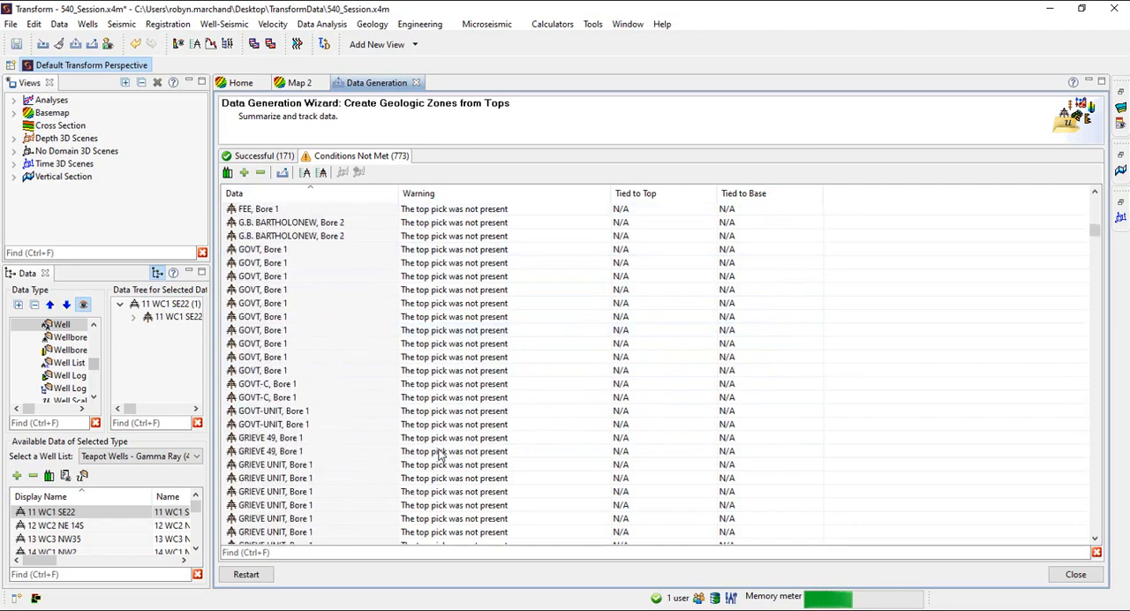
scroll(438, 455, down, 15)
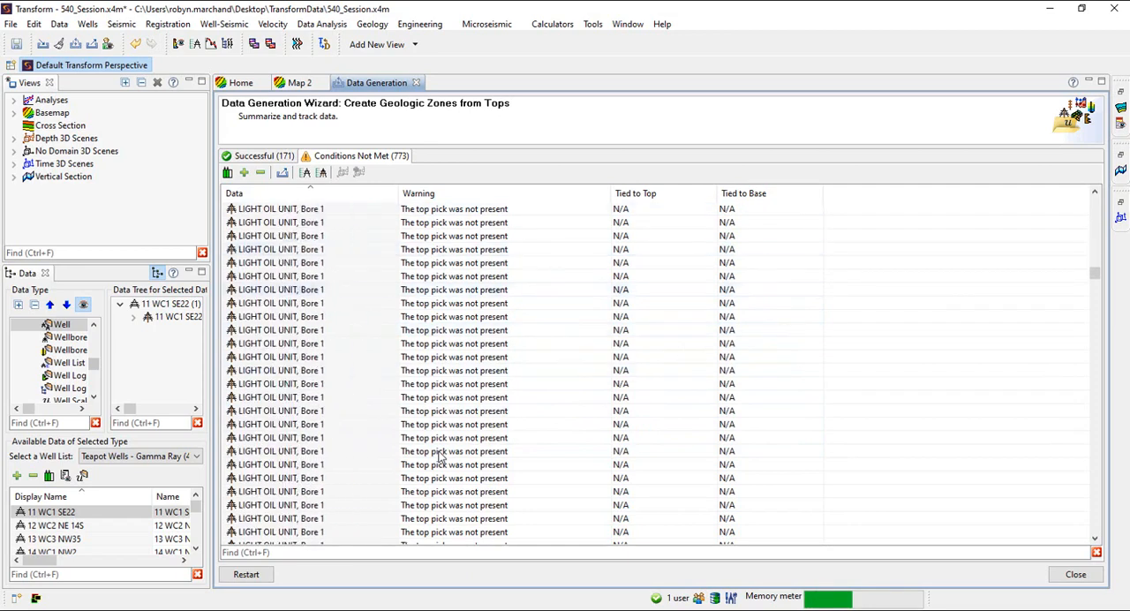
scroll(439, 455, up, 15)
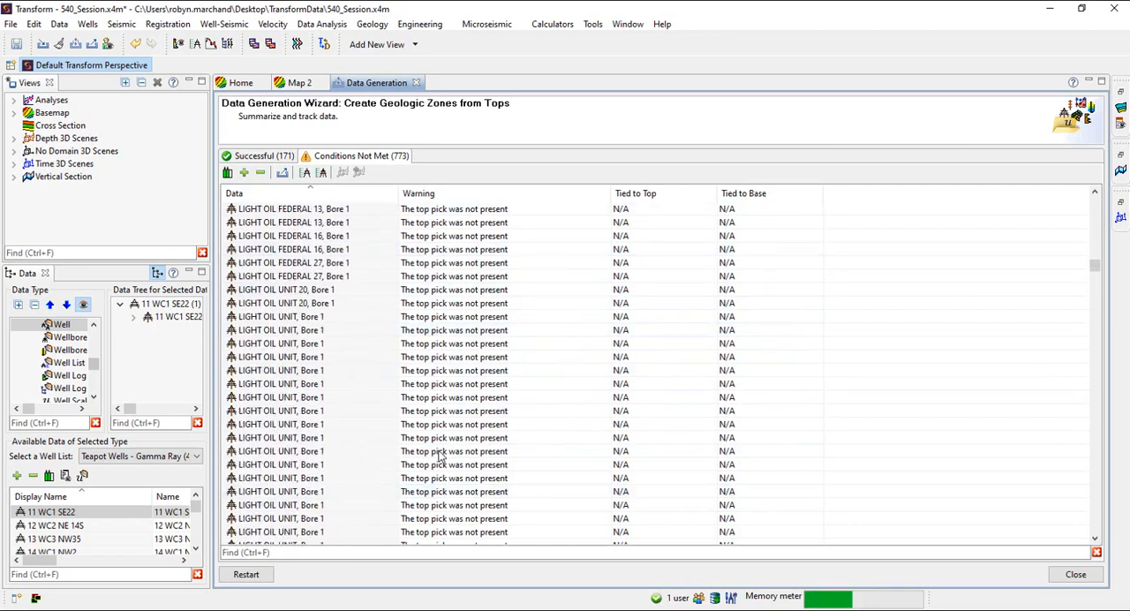
Bring up the CSV export of the warning summary, cancel it and close the Data Generation Wizard
click(282, 173)
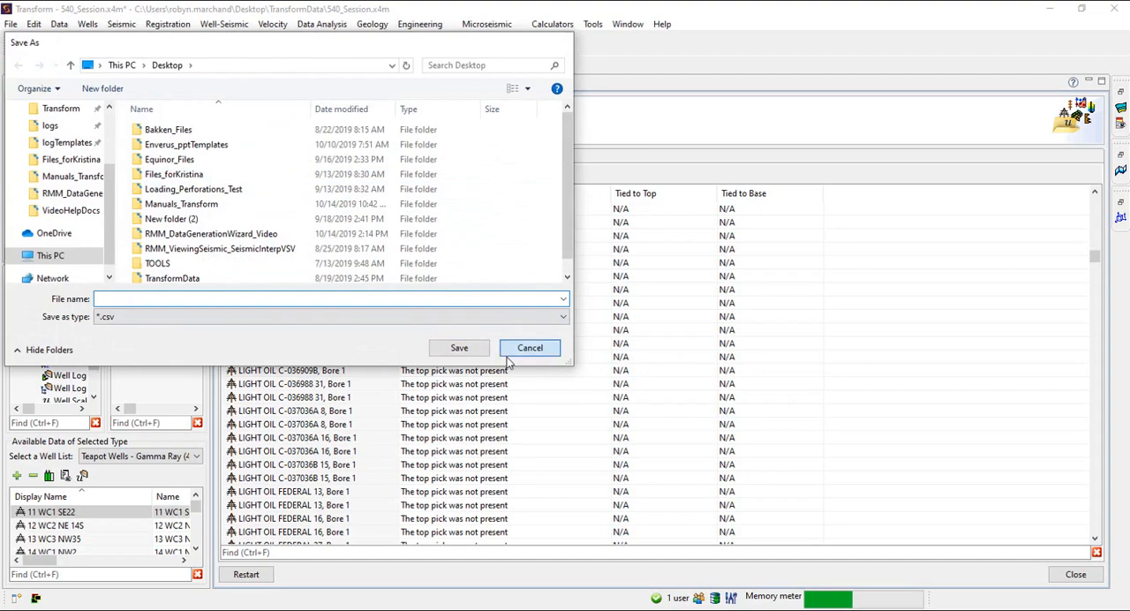
click(510, 353)
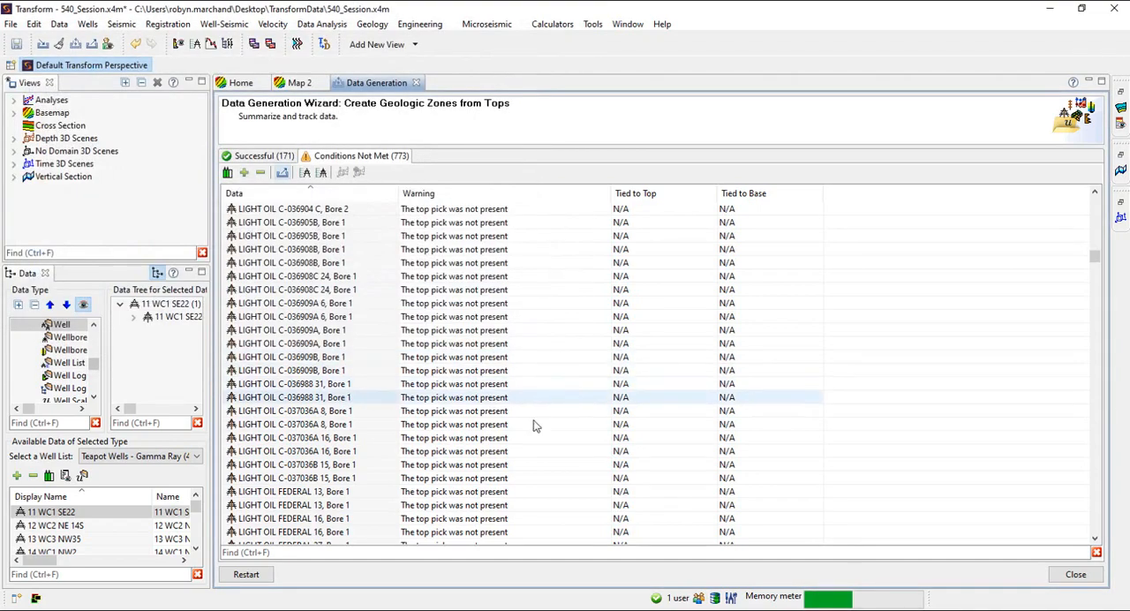
click(1074, 574)
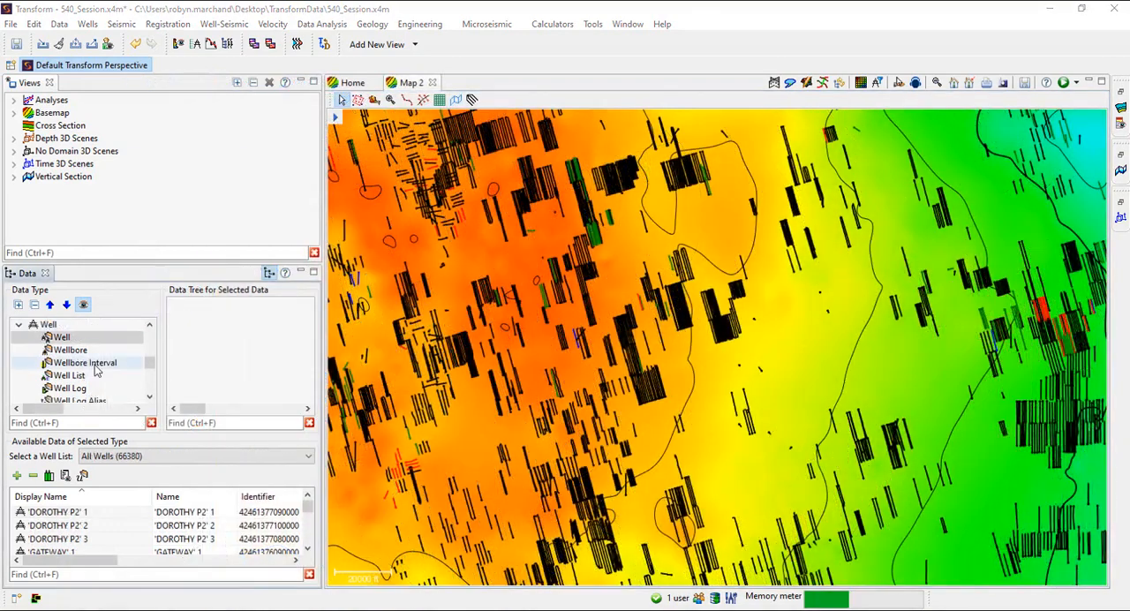
Search the wellbore intervals for "bench" and widen the Wellbore Interval column to read the full zone names
click(97, 370)
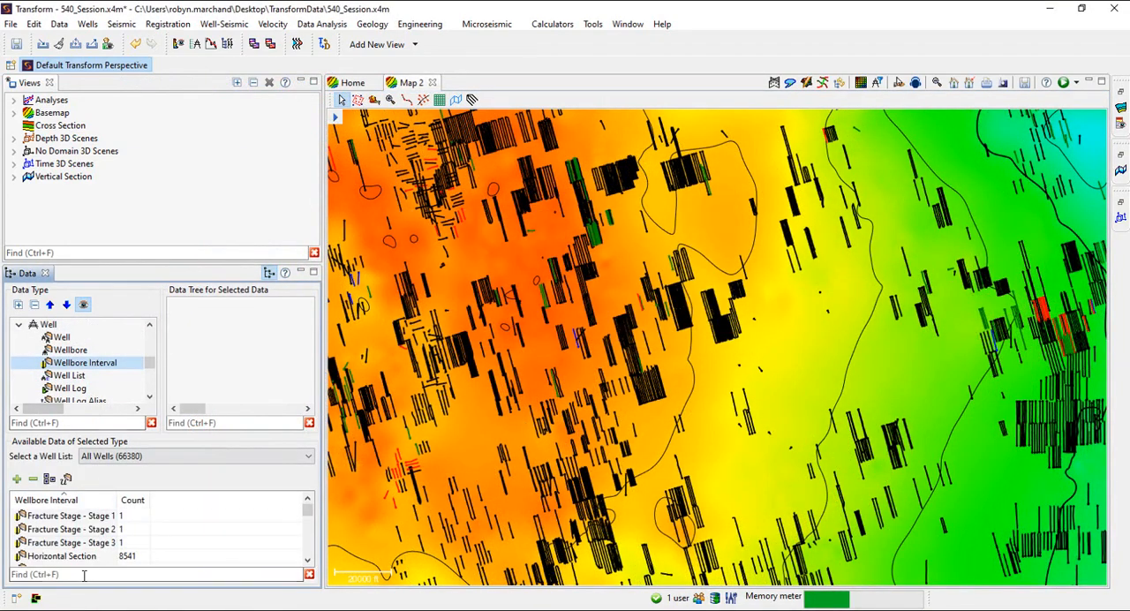
click(83, 575)
text(bench)
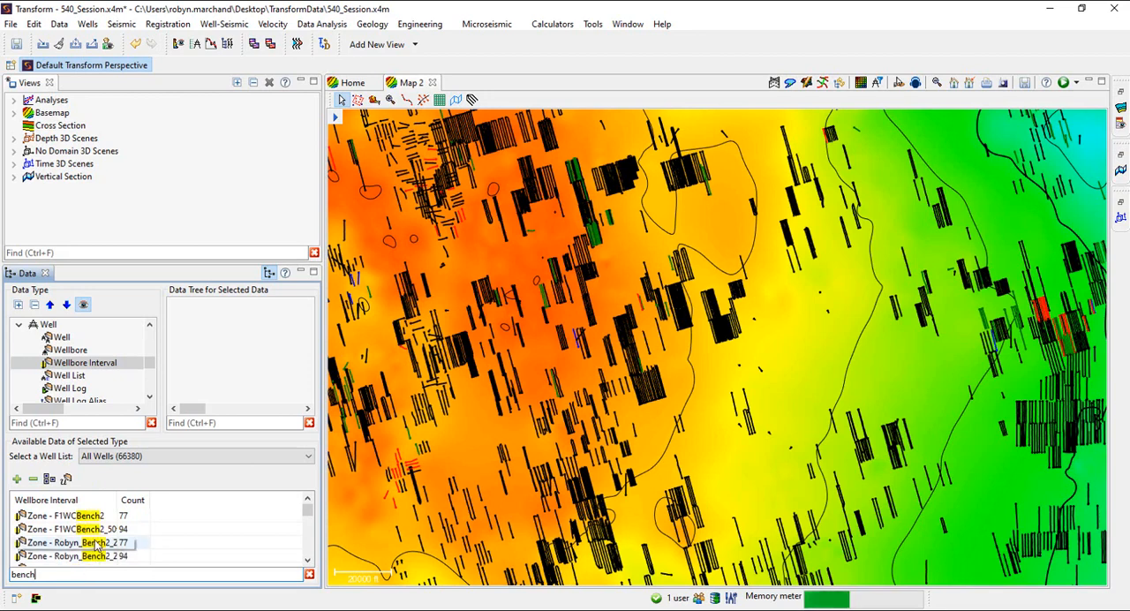
click(97, 544)
drag(116, 500, 231, 497)
click(165, 558)
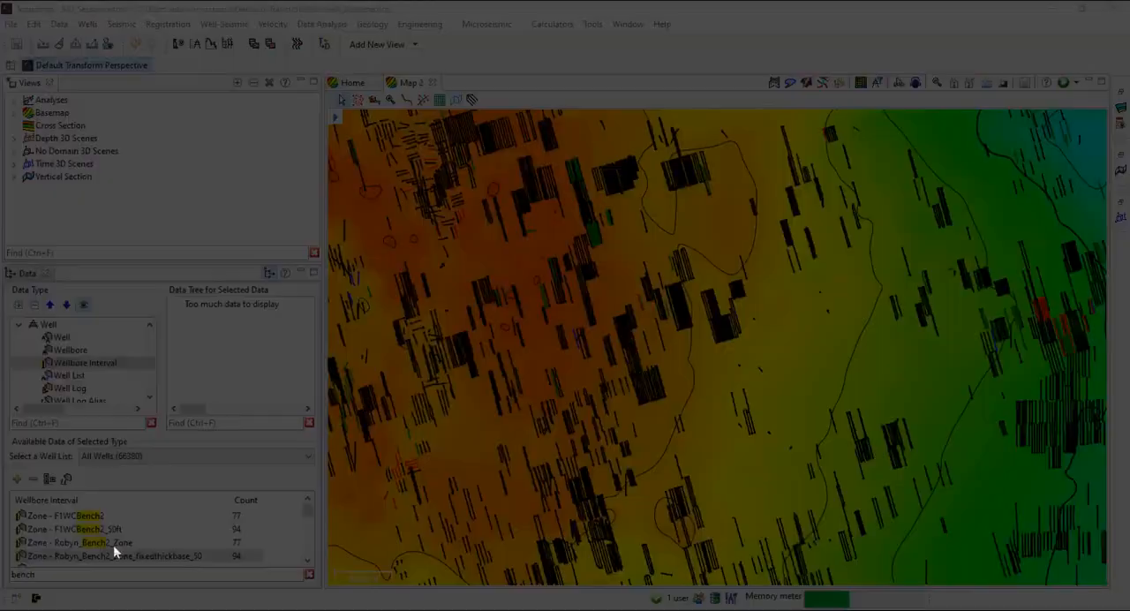
View the well properties for the Bench2_Zone interval in a maximized view and examine the wellbore's zones with a wider name column
right_click(114, 543)
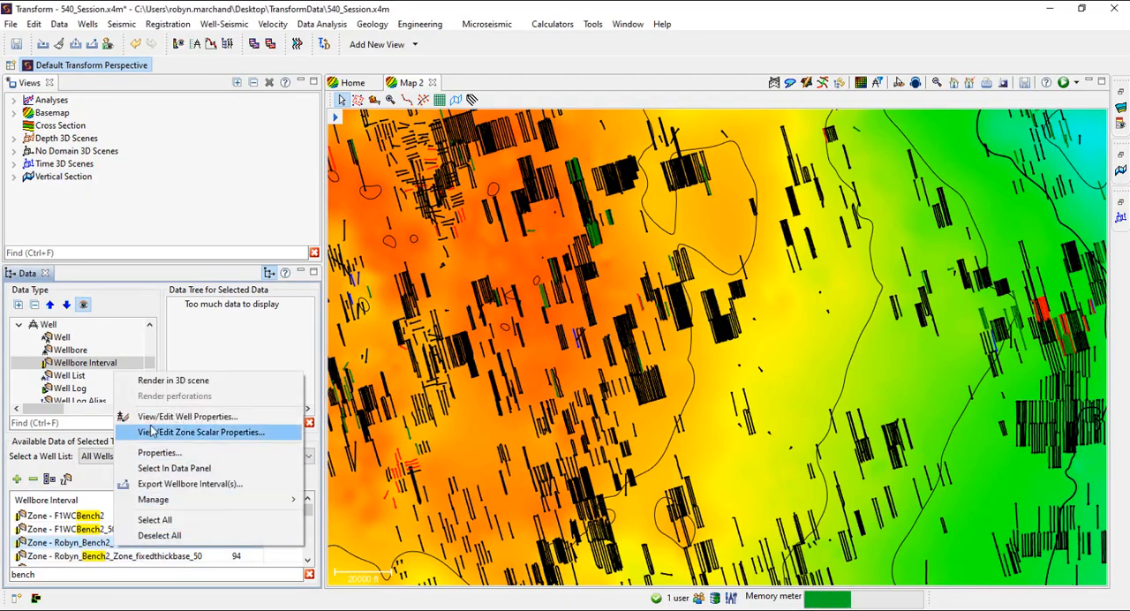
click(154, 415)
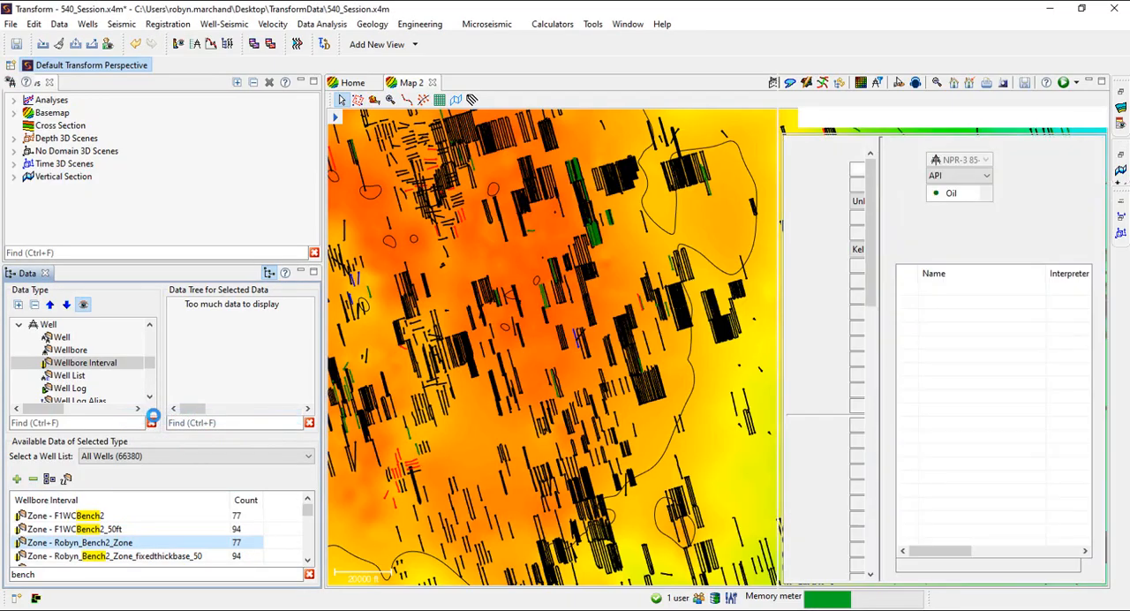
click(1101, 86)
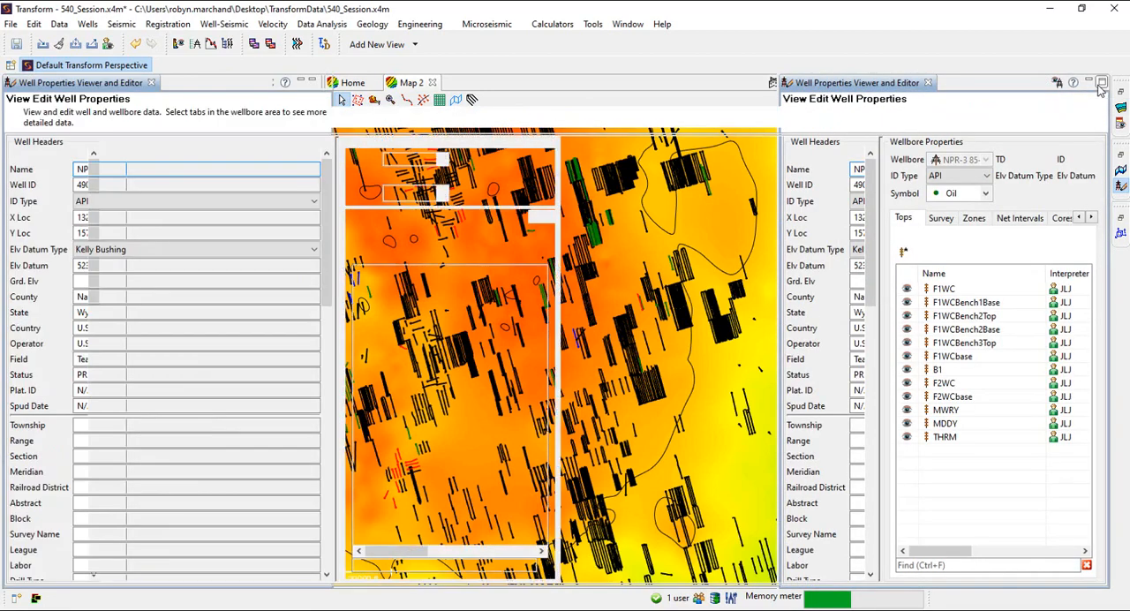
click(432, 221)
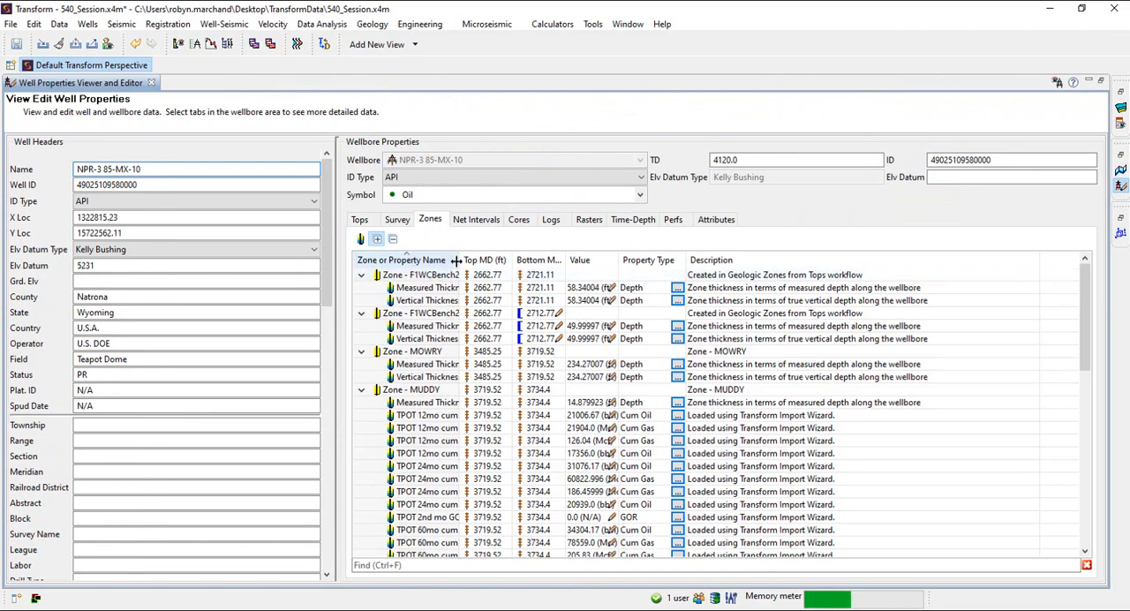
drag(581, 257, 582, 258)
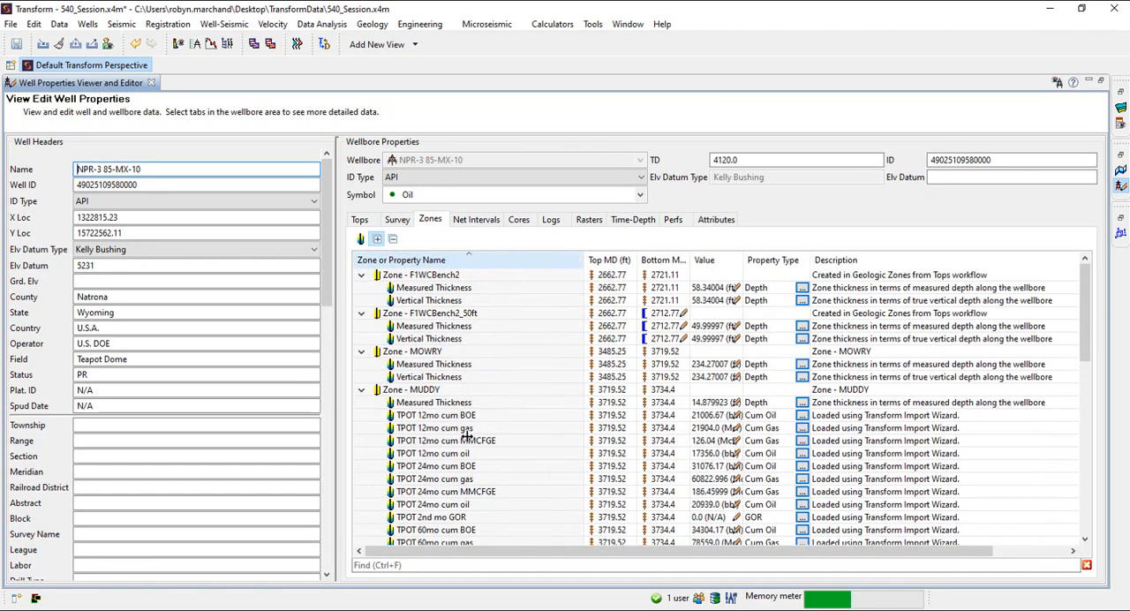
scroll(468, 438, down, 10)
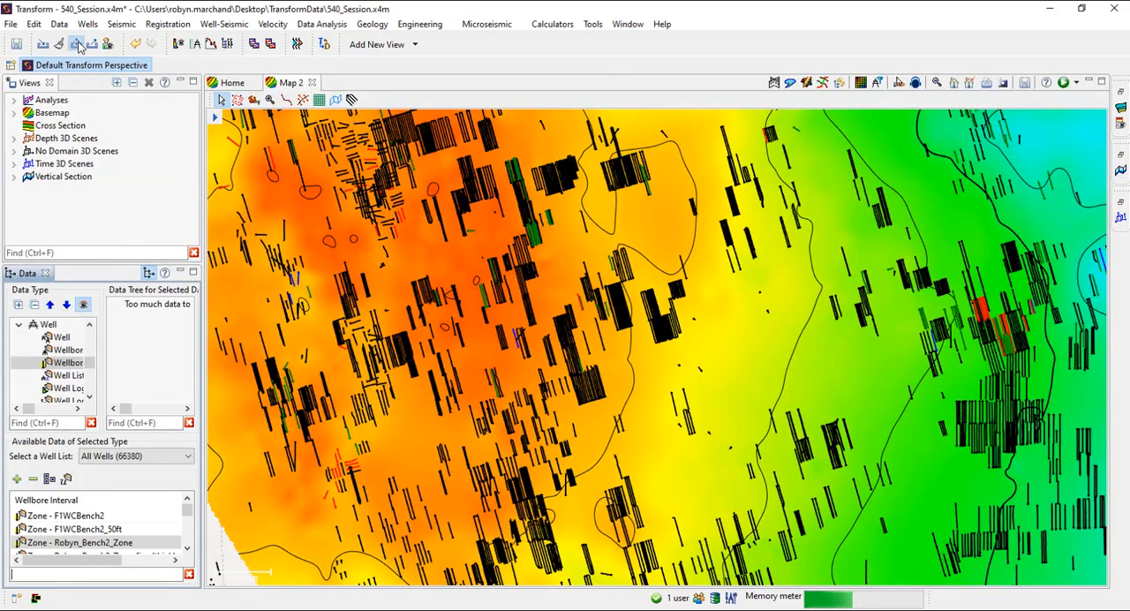
Start the Create Horizontal Sections workflow in the Data Generation Wizard
click(76, 44)
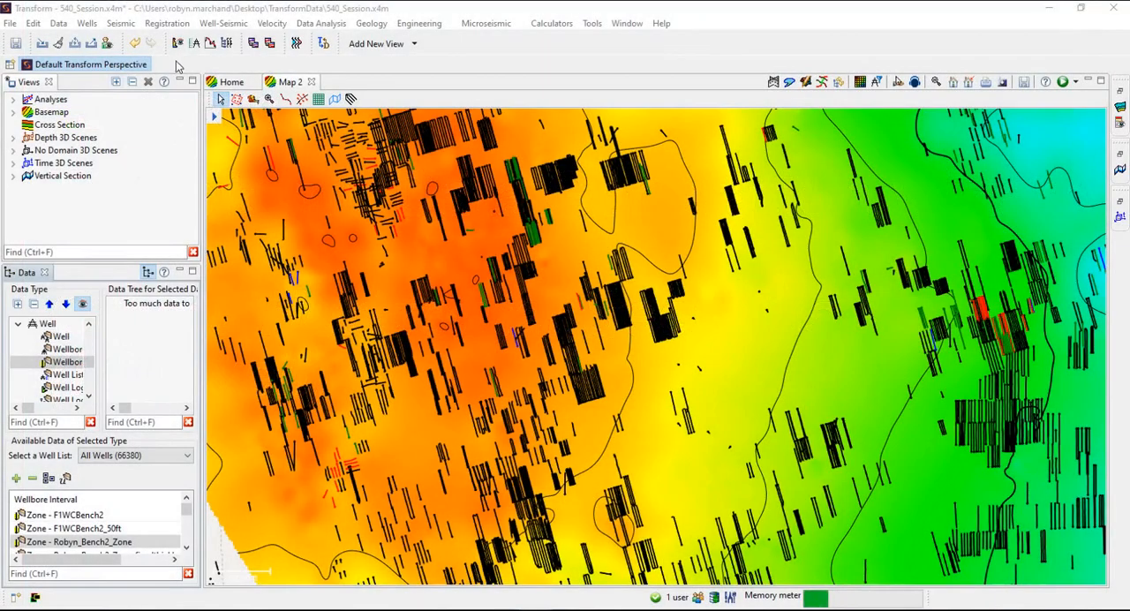
click(58, 23)
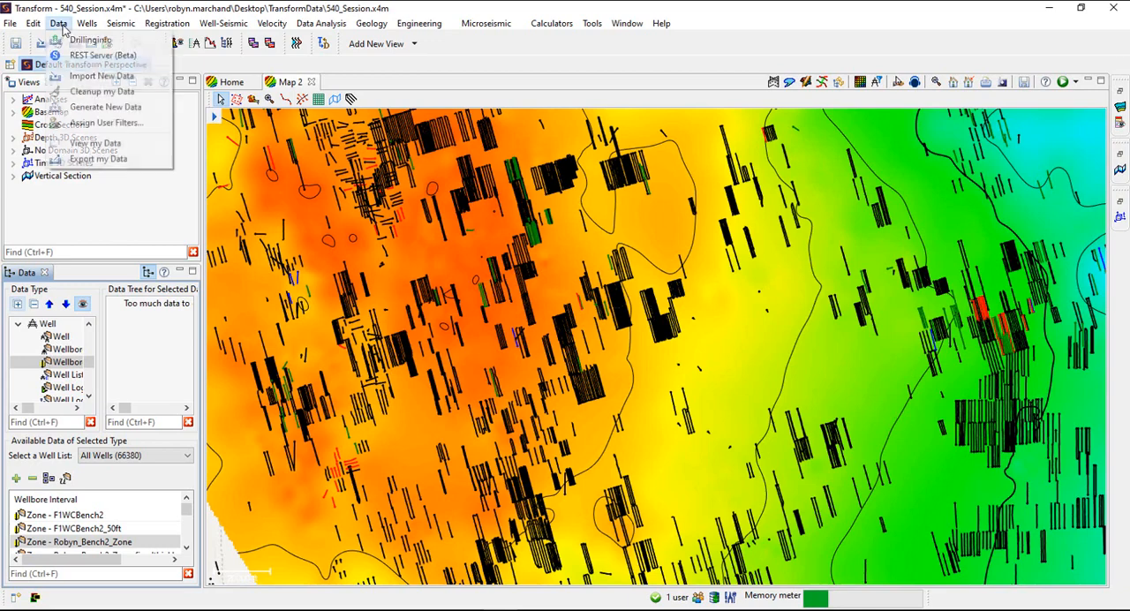
click(104, 108)
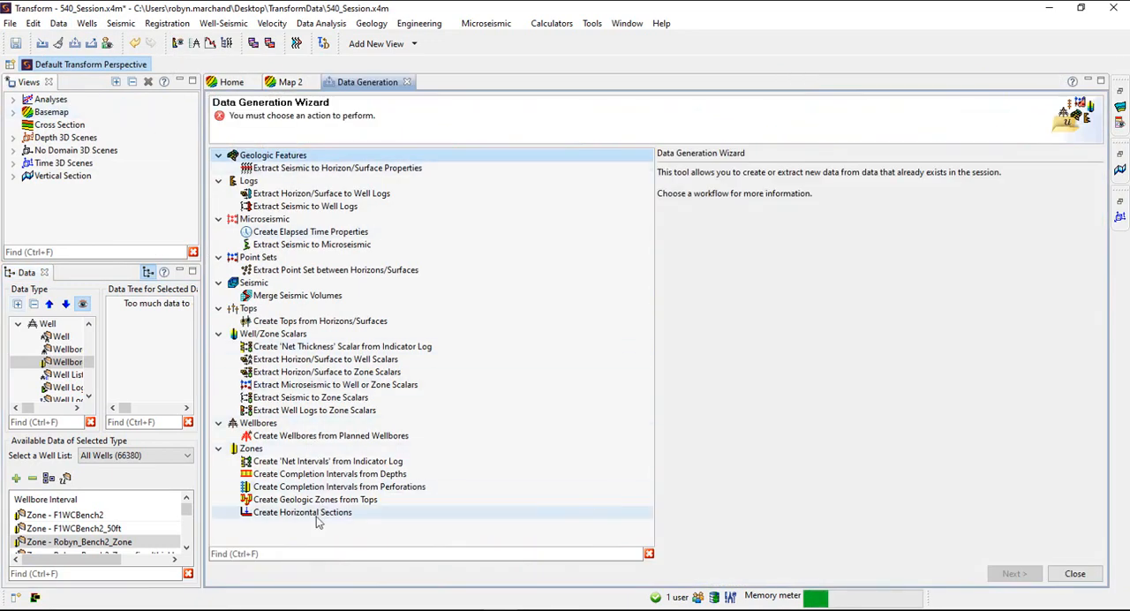
click(280, 516)
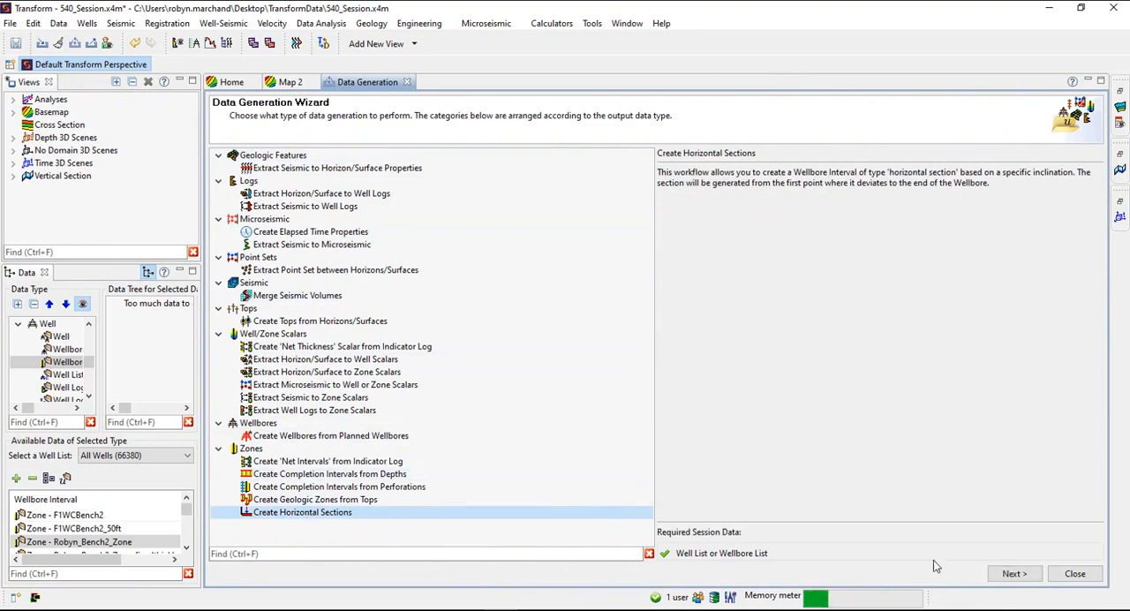
click(1011, 573)
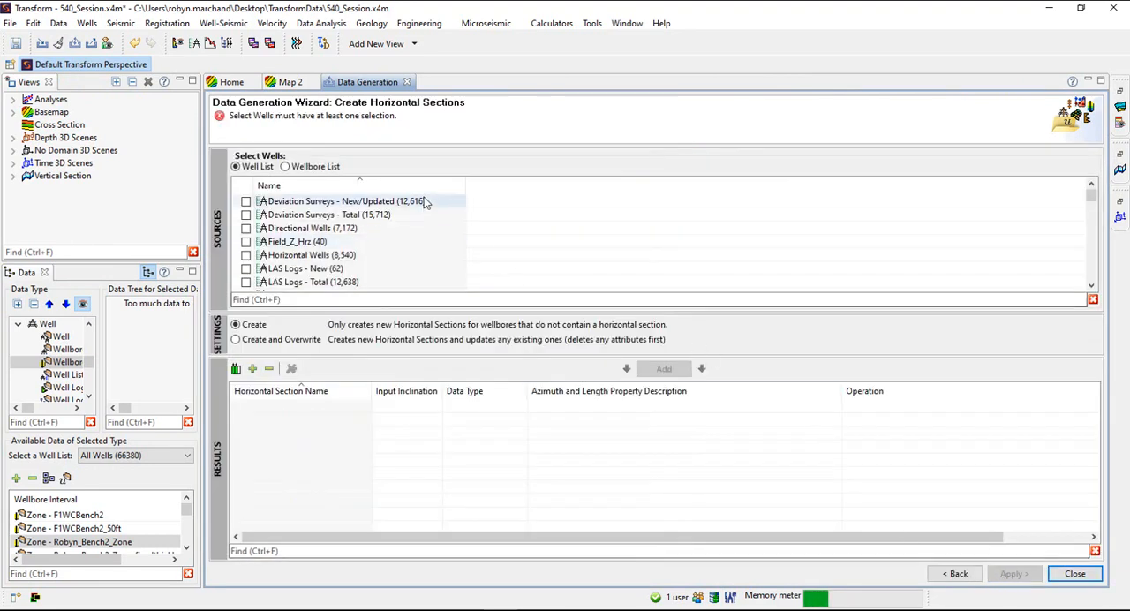
Choose the Midland Basin Wells - All well list as source and add a horizontal section to the results
scroll(273, 225, down, 1)
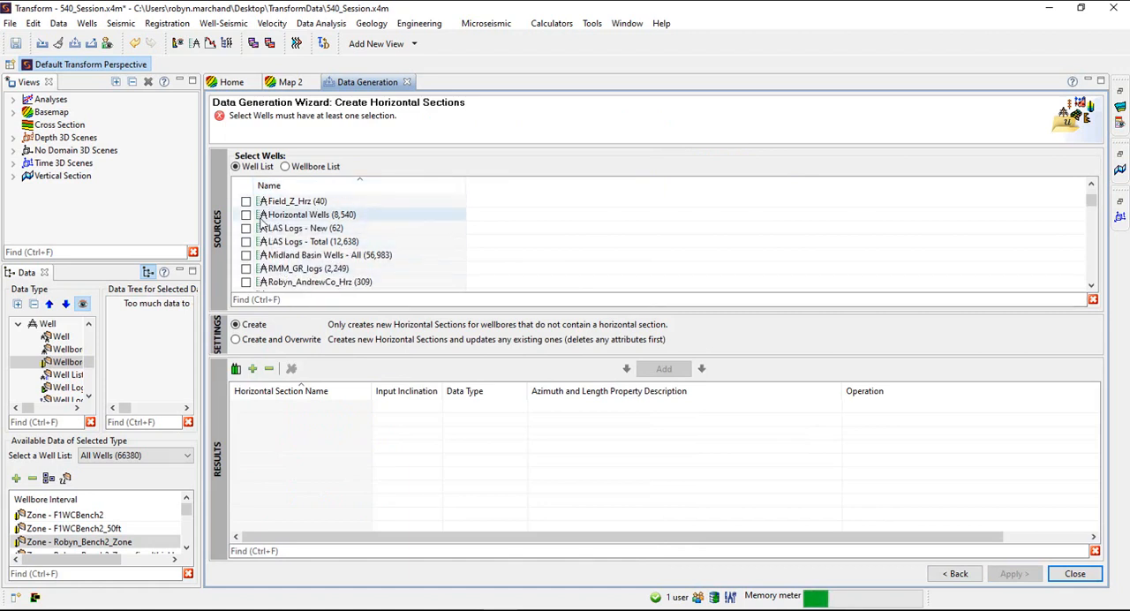
click(246, 255)
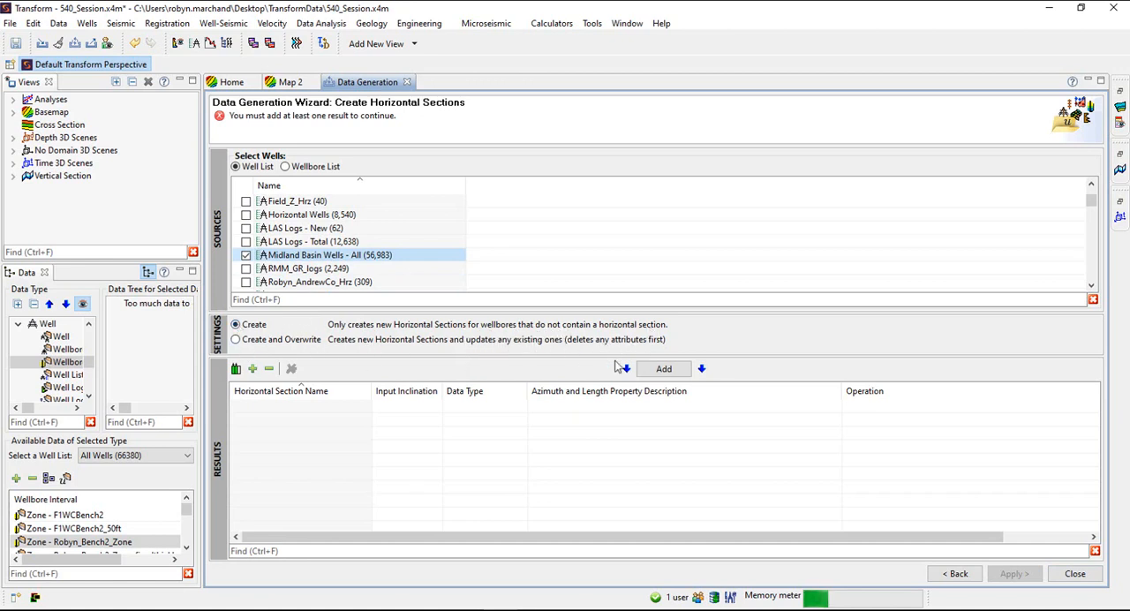
click(662, 368)
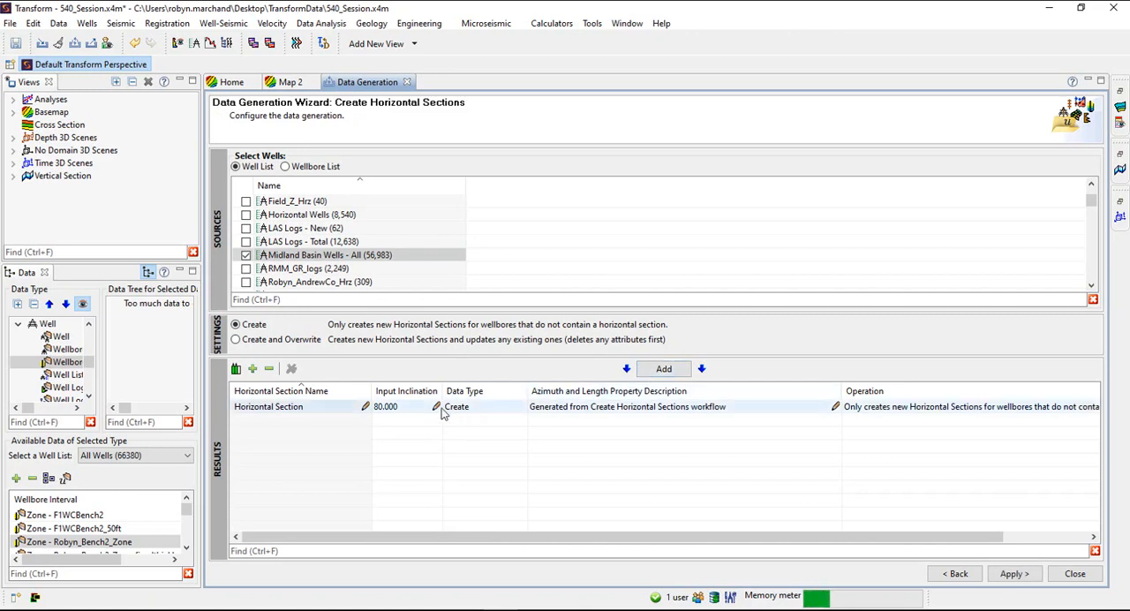
Set the section's input inclination to 74 and rename it with a first-name prefix followed by _HorizontalSection_74degrees
click(436, 407)
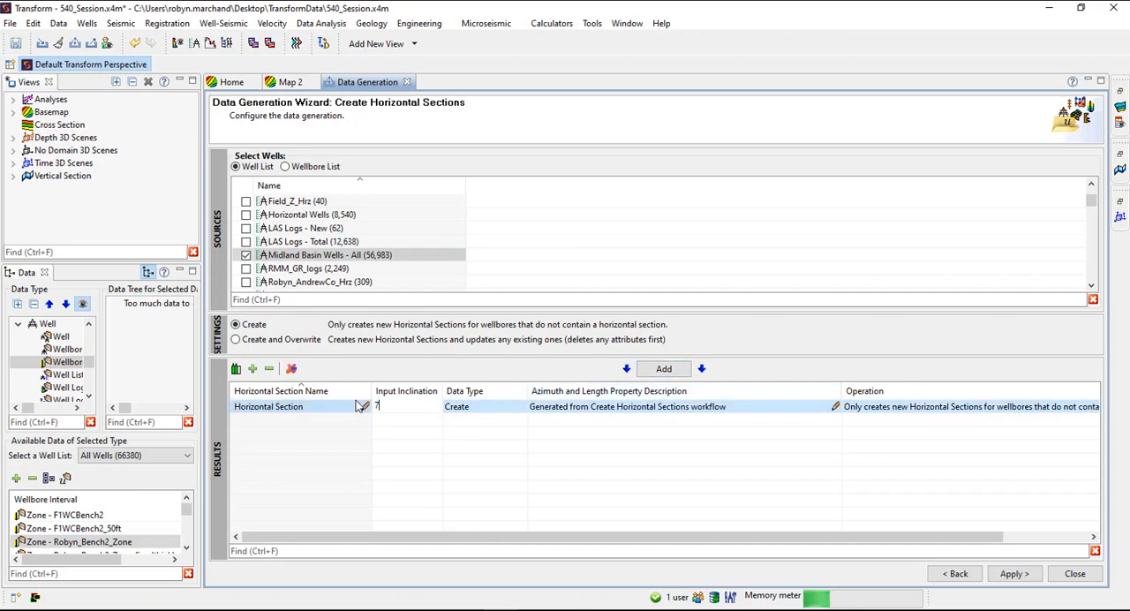
click(307, 409)
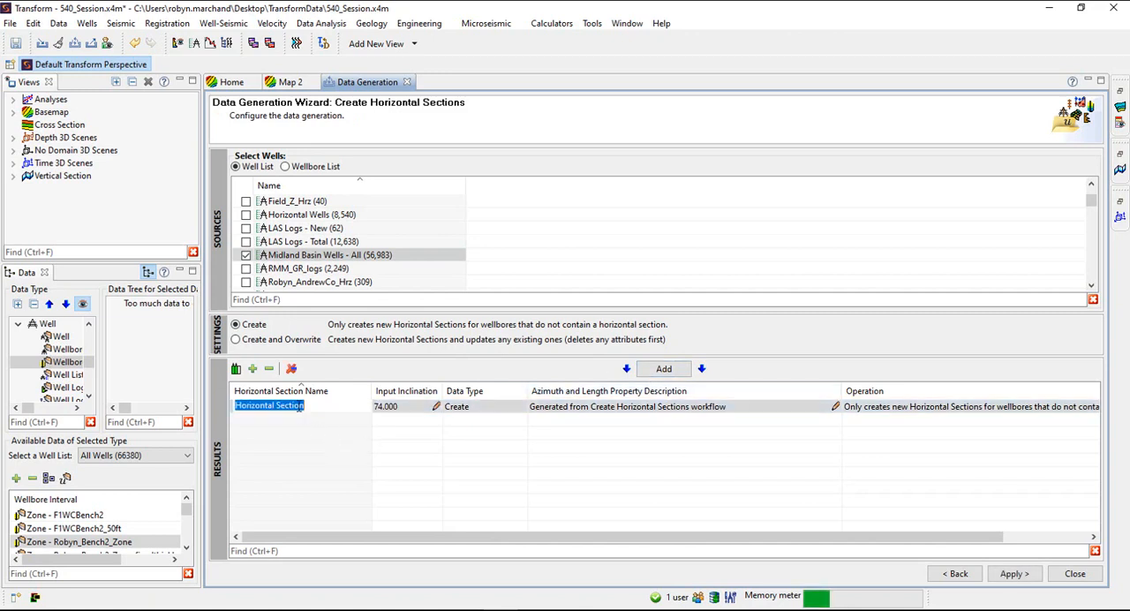
text(Robyn_)
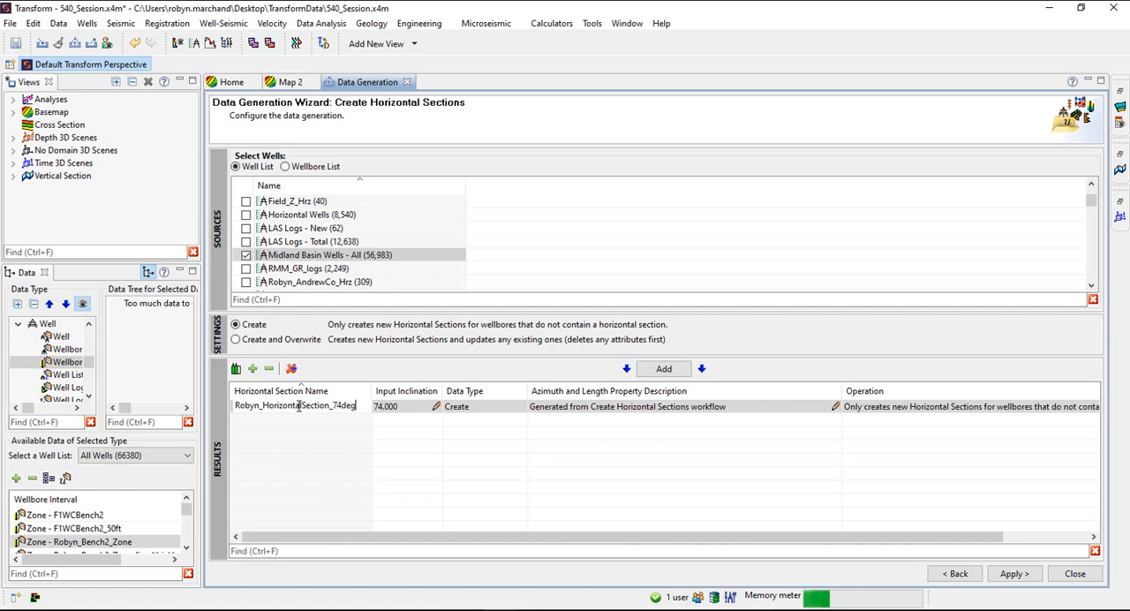
text(rees)
key(Return)
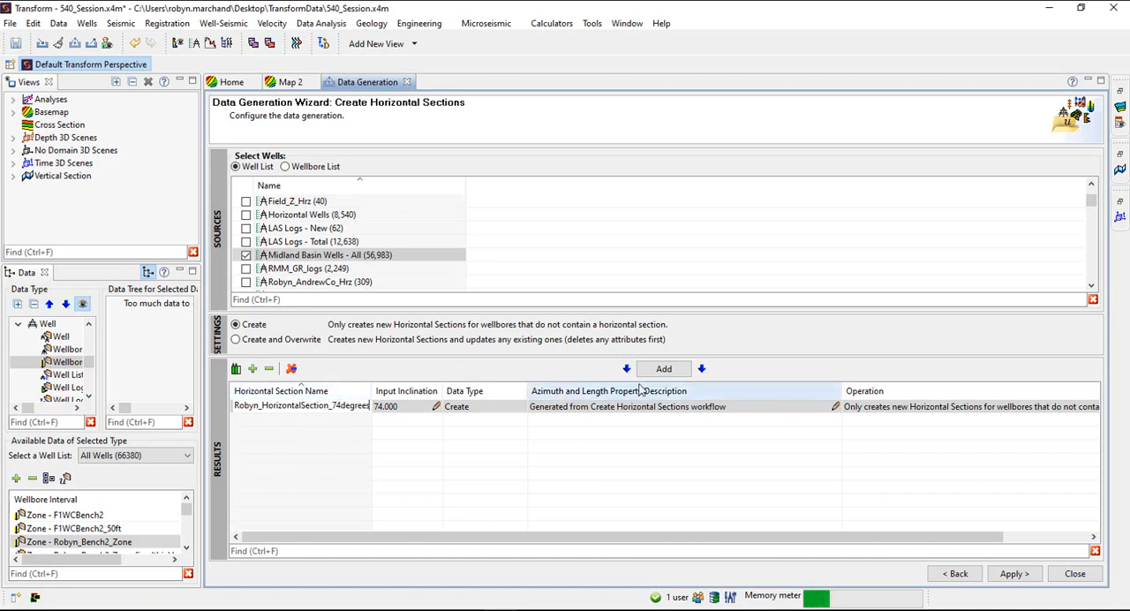
Add a second section at 80 degrees inclination, name it with the first-name prefix and suffix _80, and generate the horizontal sections
click(664, 369)
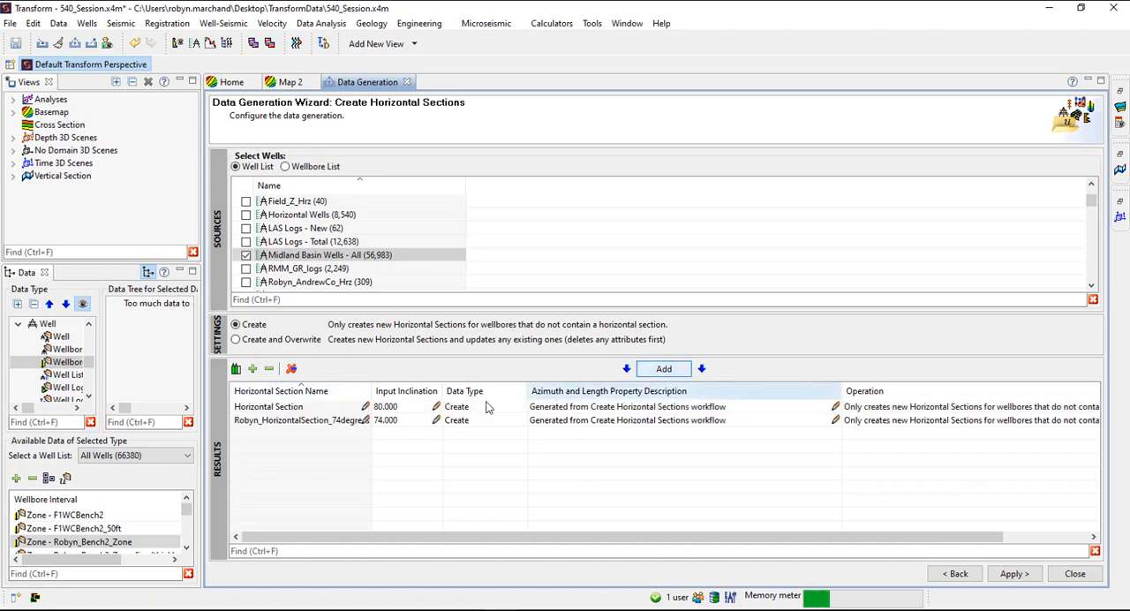
click(332, 408)
click(332, 407)
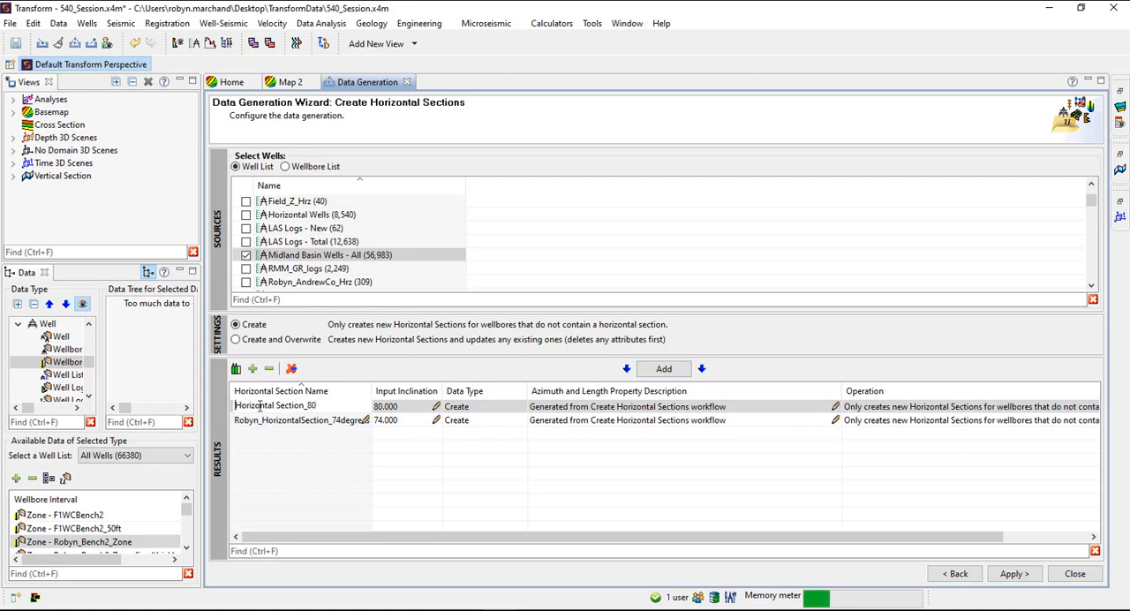
text(Robyn_)
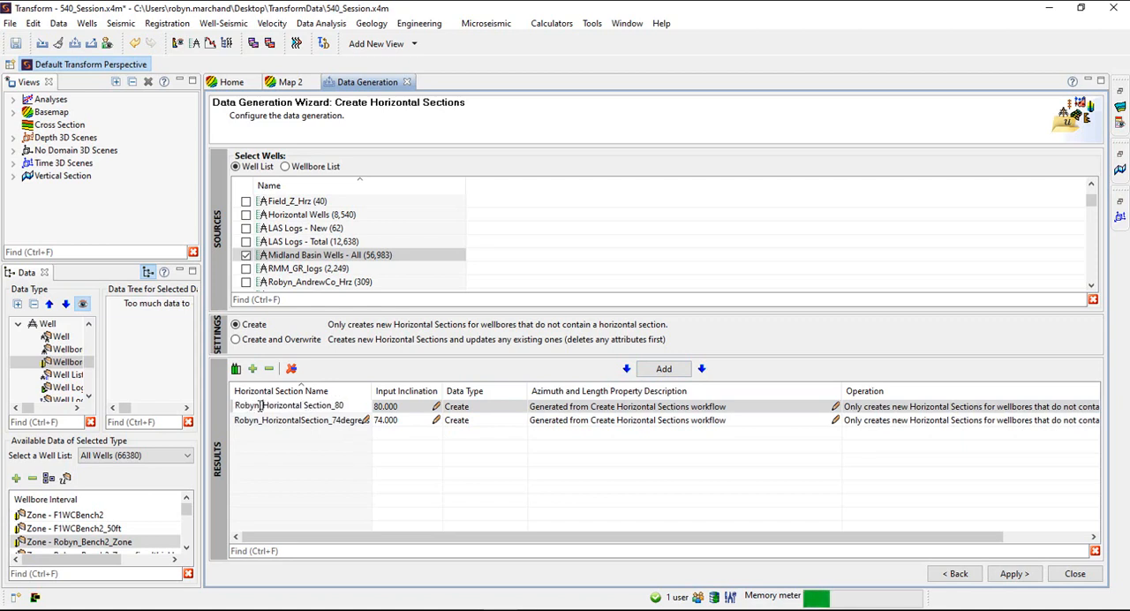
click(1011, 575)
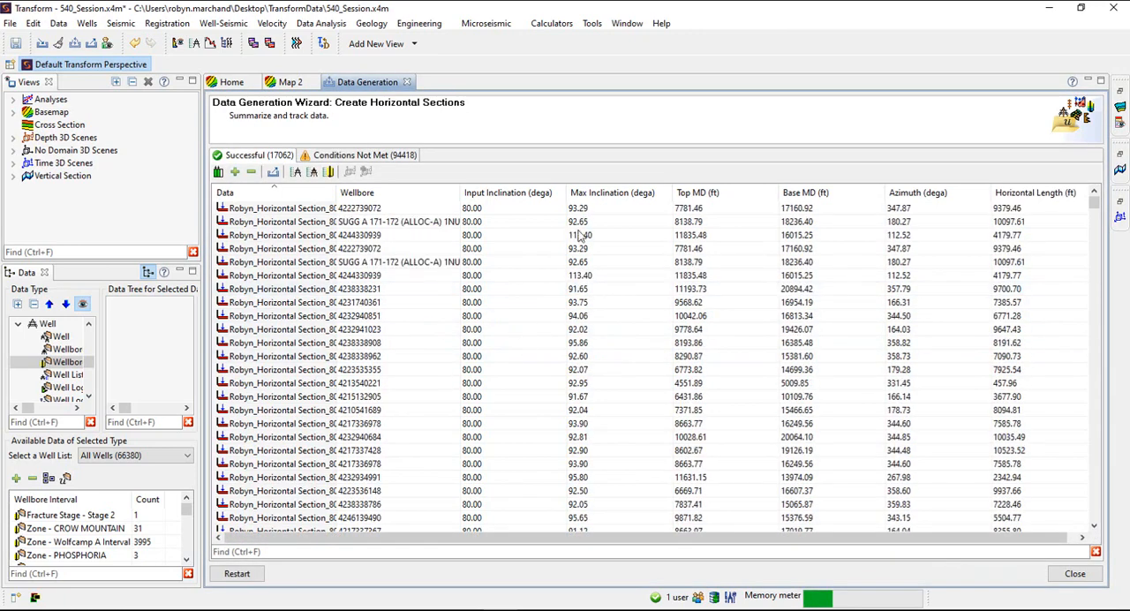
Review the wellbores under Conditions Not Met, cancel the CSV summary export and close the wizard
click(368, 157)
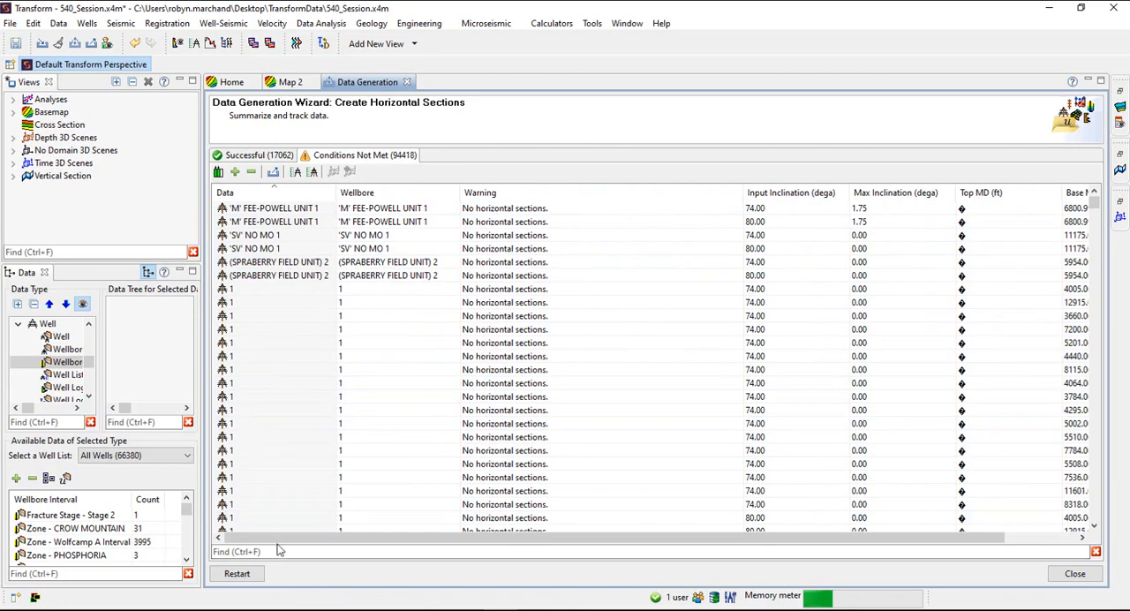
click(273, 173)
click(522, 347)
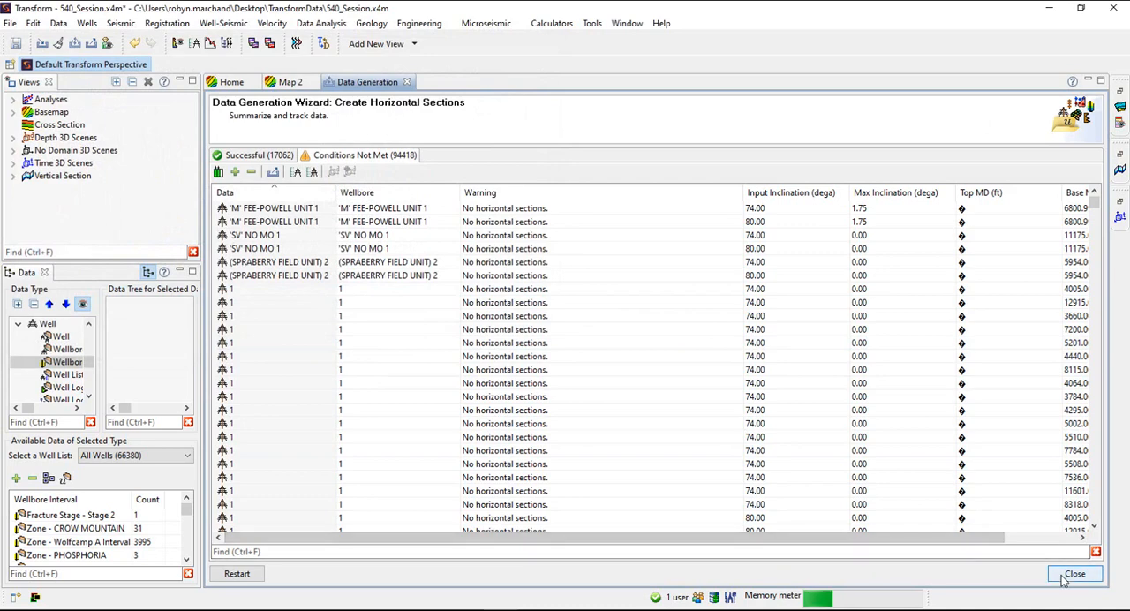
click(1066, 574)
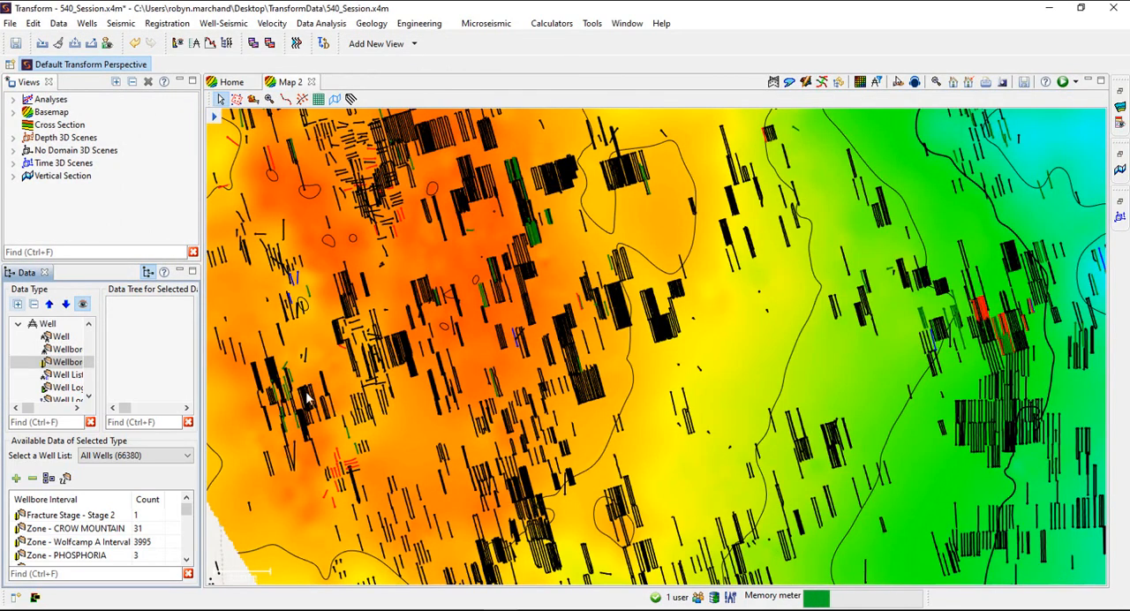
Widen the data area, search the wellbore intervals for "horizontal" and select the generated Horizontal Section_80 interval
drag(202, 401, 327, 398)
click(84, 575)
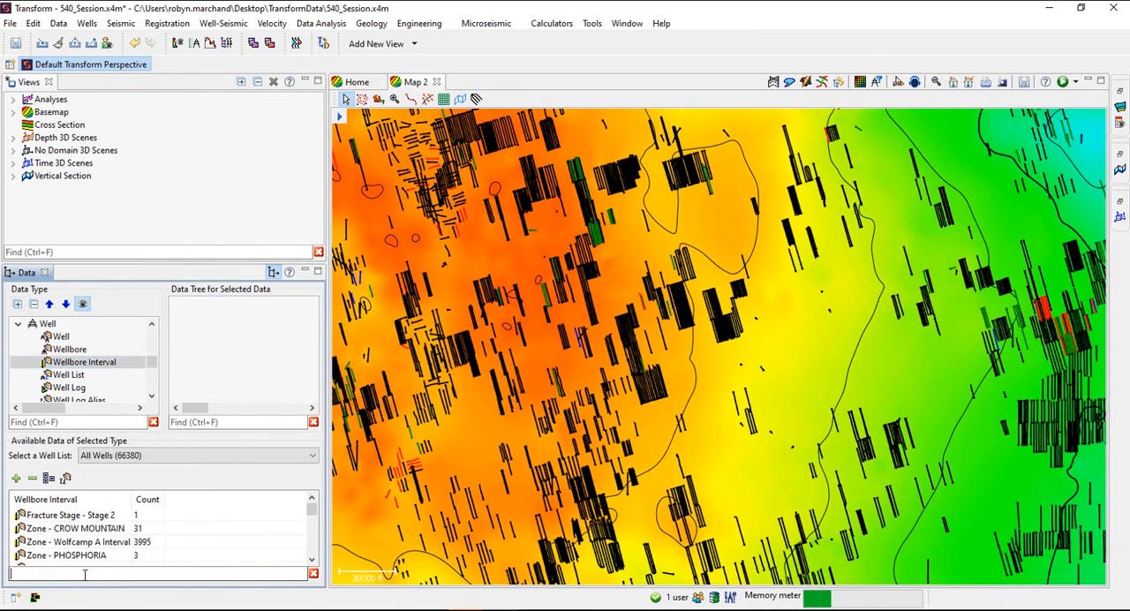
text(horizontal)
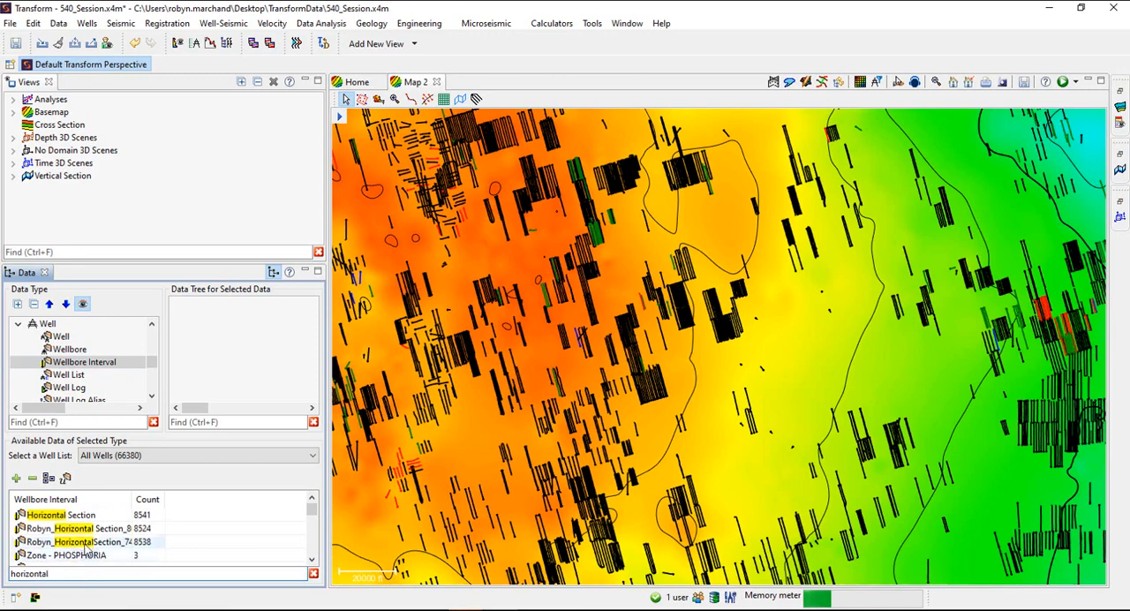
click(89, 529)
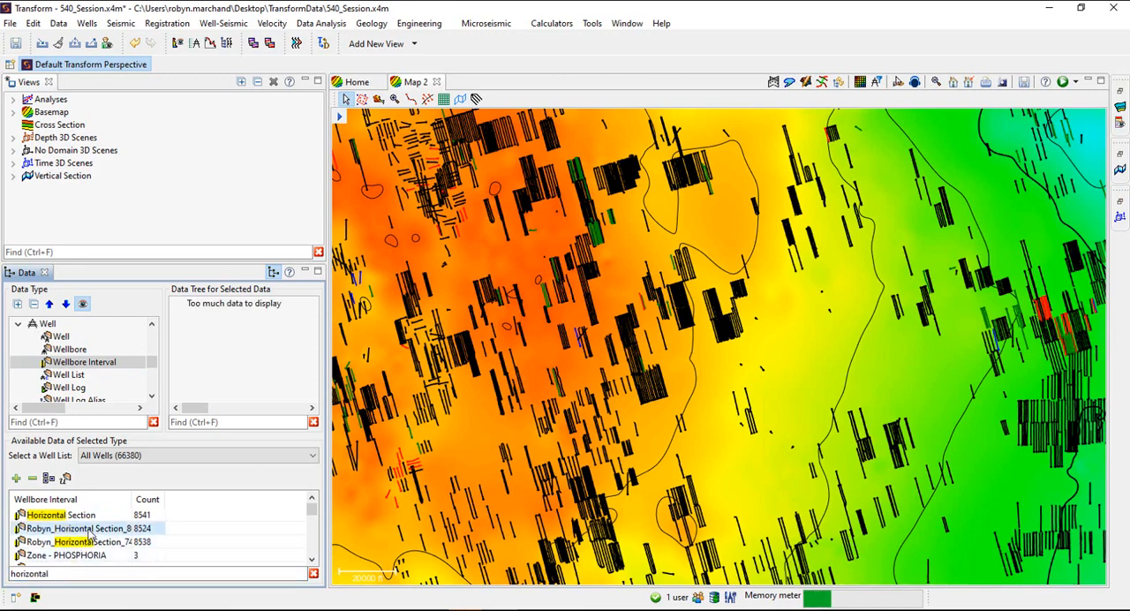
View the well properties for the Horizontal Section_80 interval in a maximized view and examine its zones with a wider name column
right_click(90, 534)
click(170, 403)
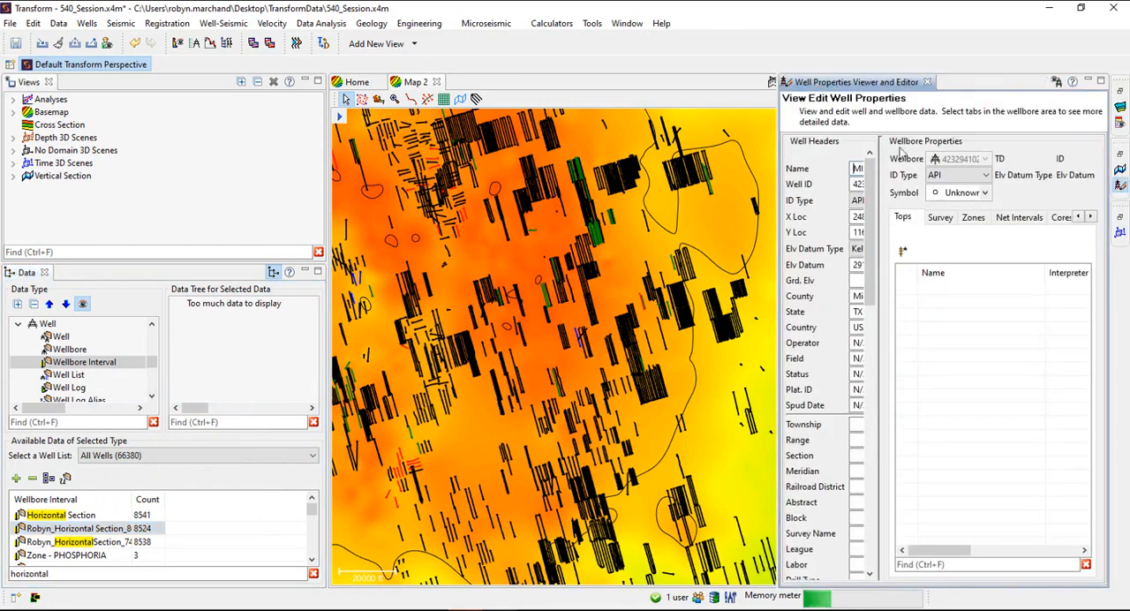
click(1100, 80)
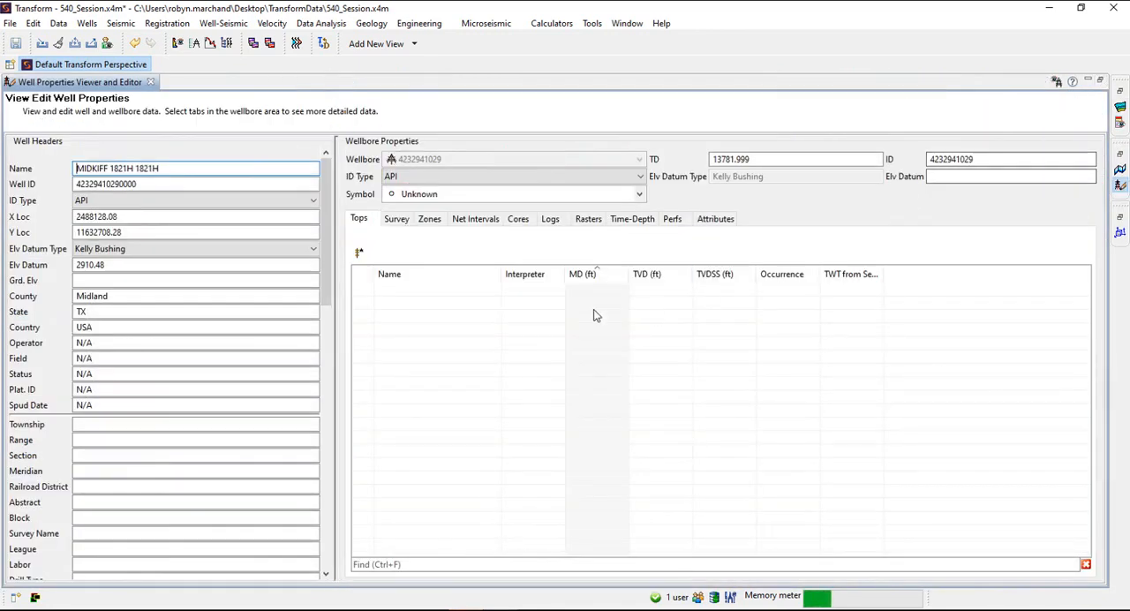
click(429, 221)
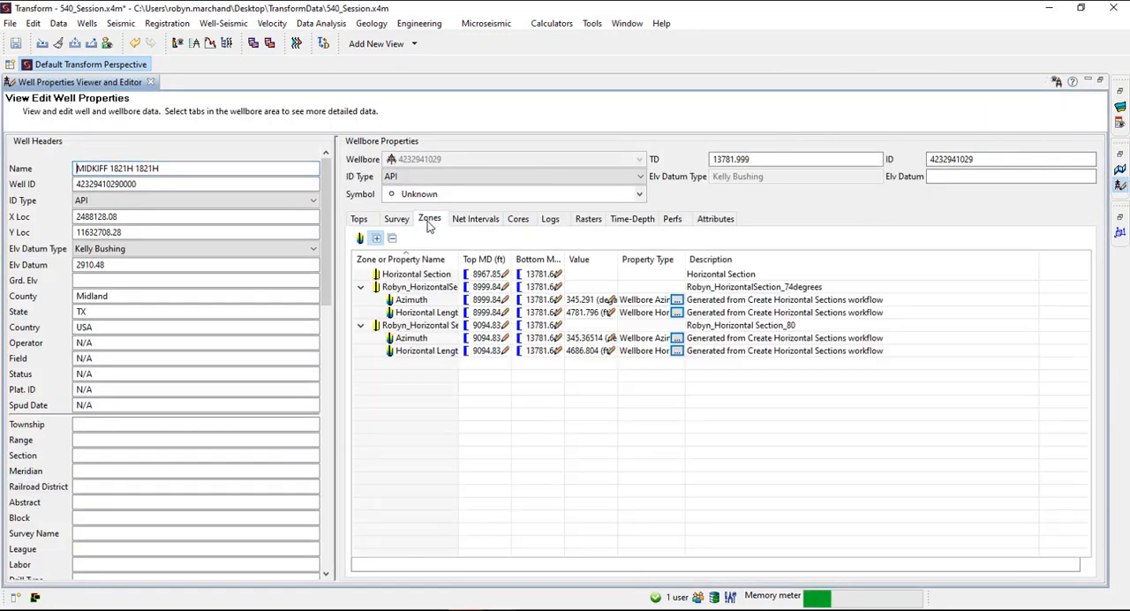
drag(458, 258, 550, 252)
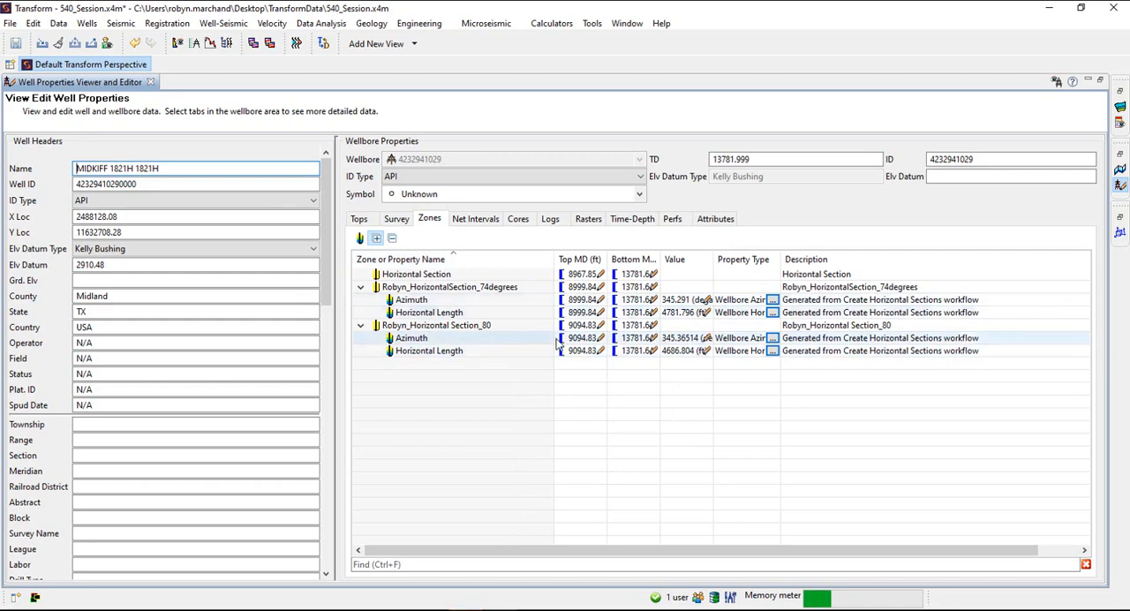
Show the list of Data Generation Wizard workflows and close the wizard without choosing one
click(75, 44)
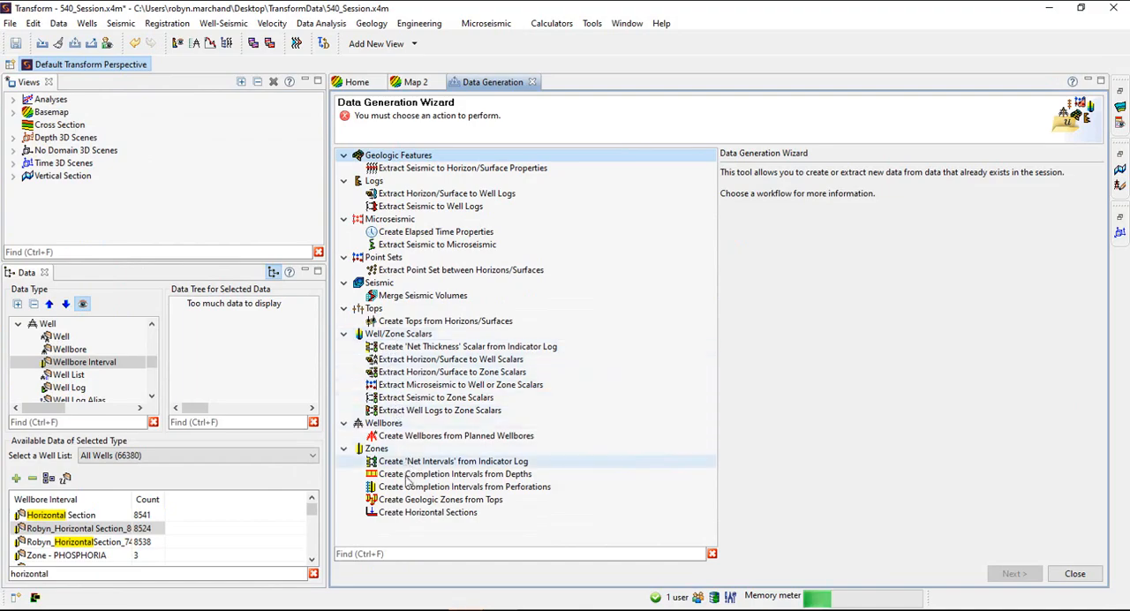
click(1074, 573)
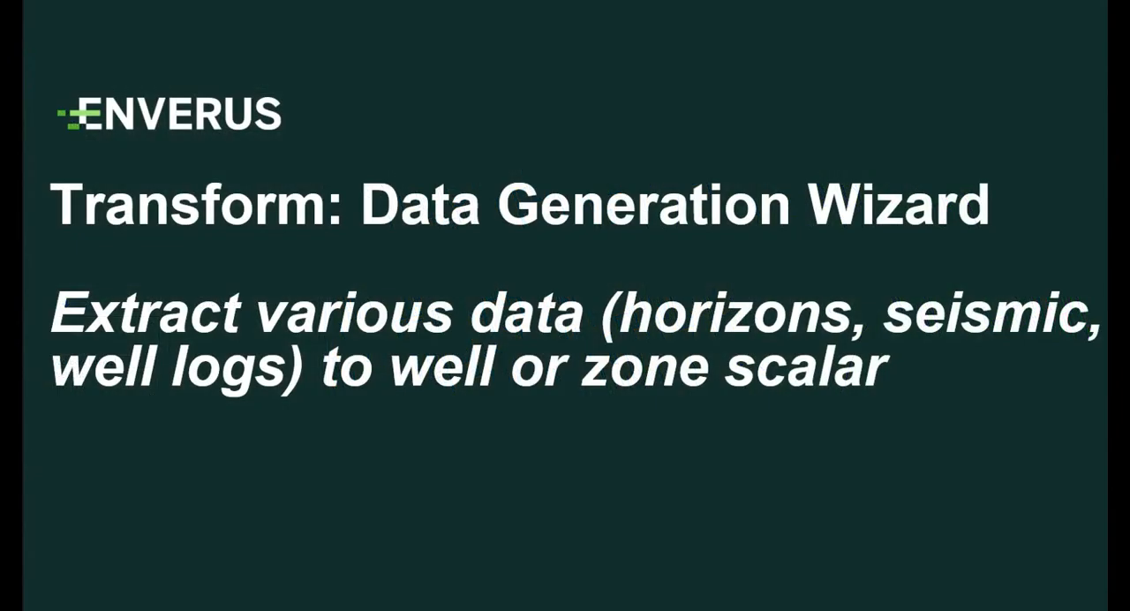
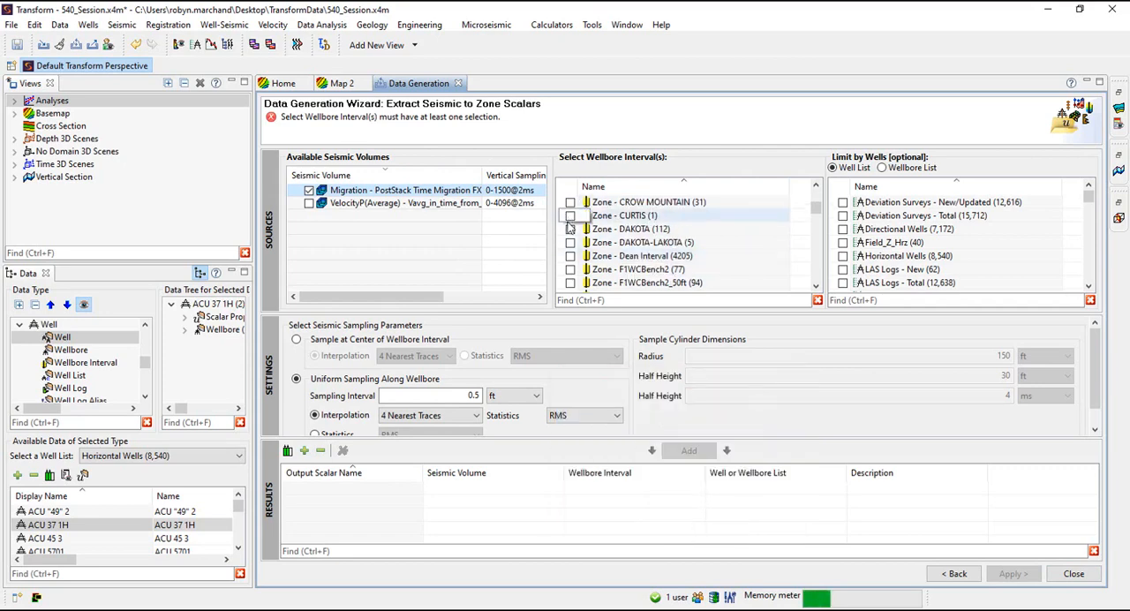
Use the Zone - DAKOTA wellbore interval, limit it to the Teapot Wells - All list, and enlarge the settings area
click(570, 229)
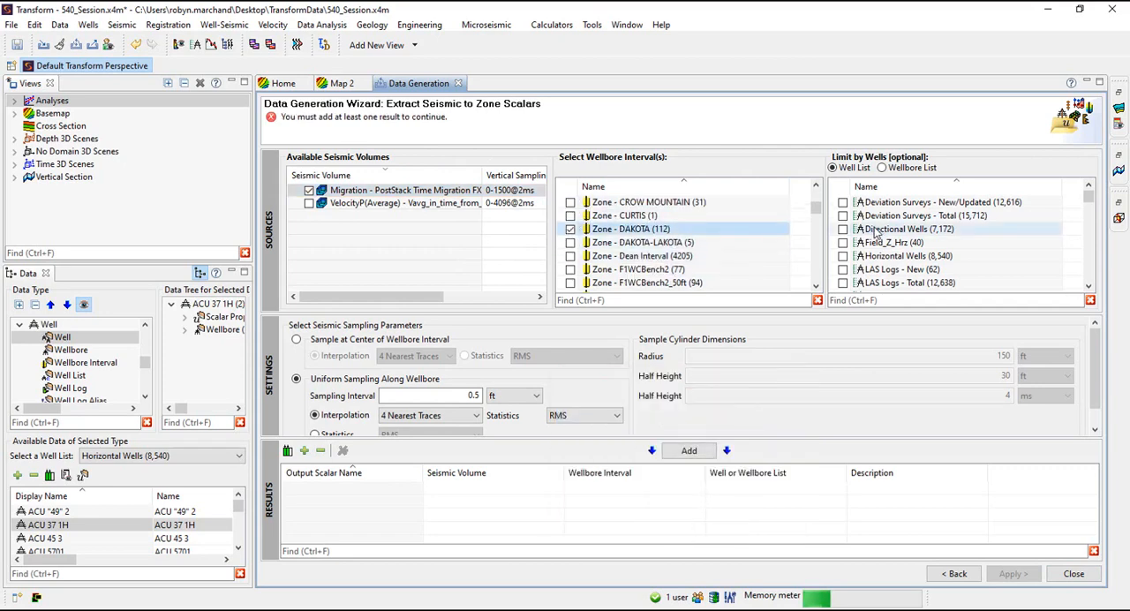
scroll(873, 237, down, 10)
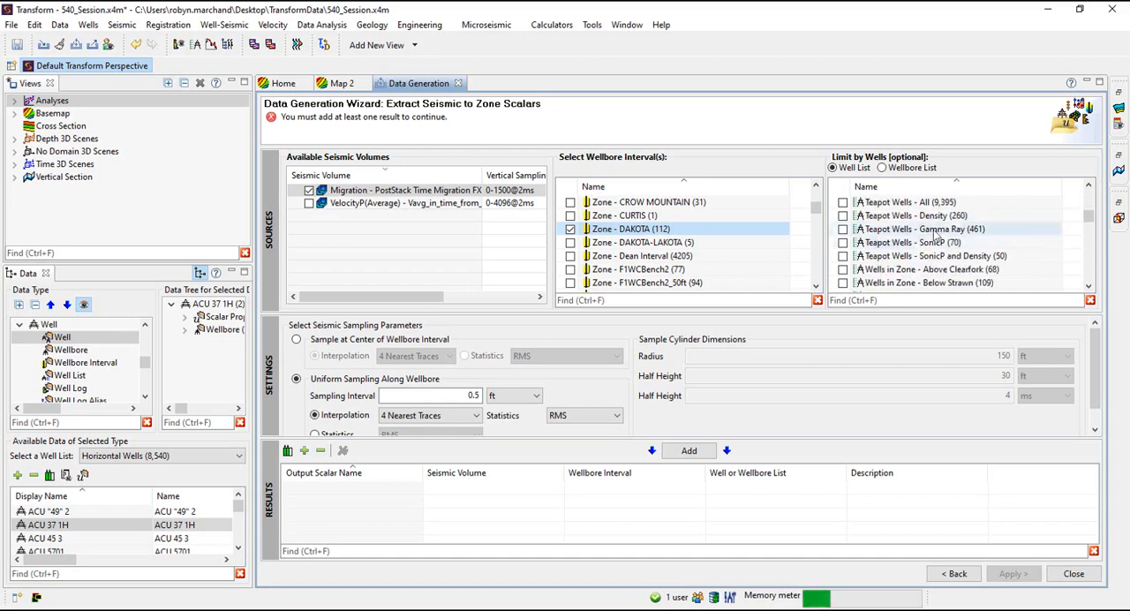
click(842, 203)
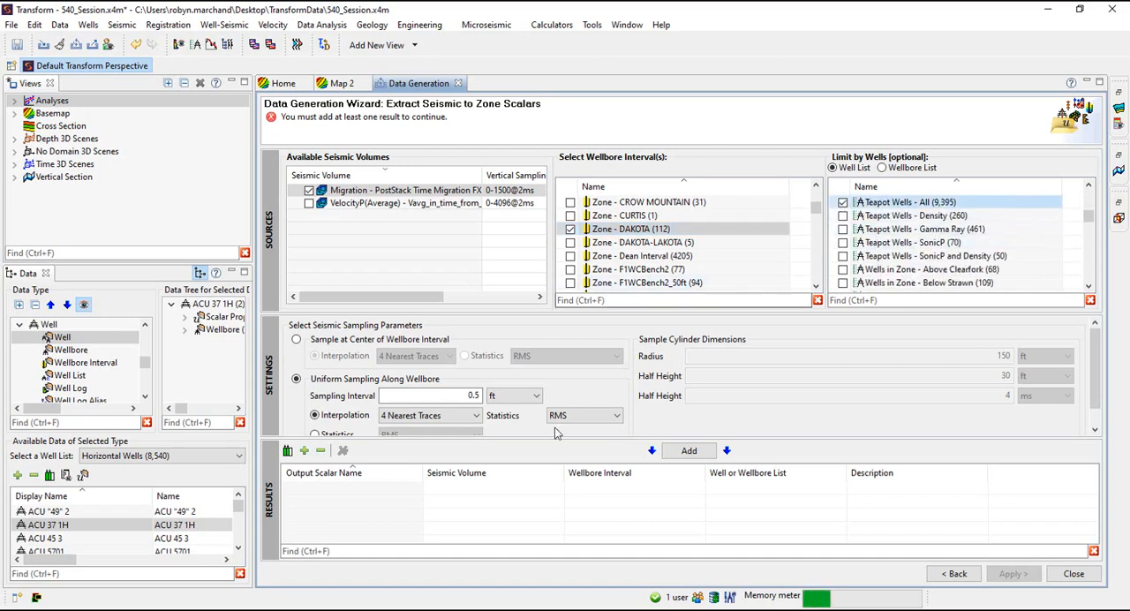
drag(533, 447, 533, 470)
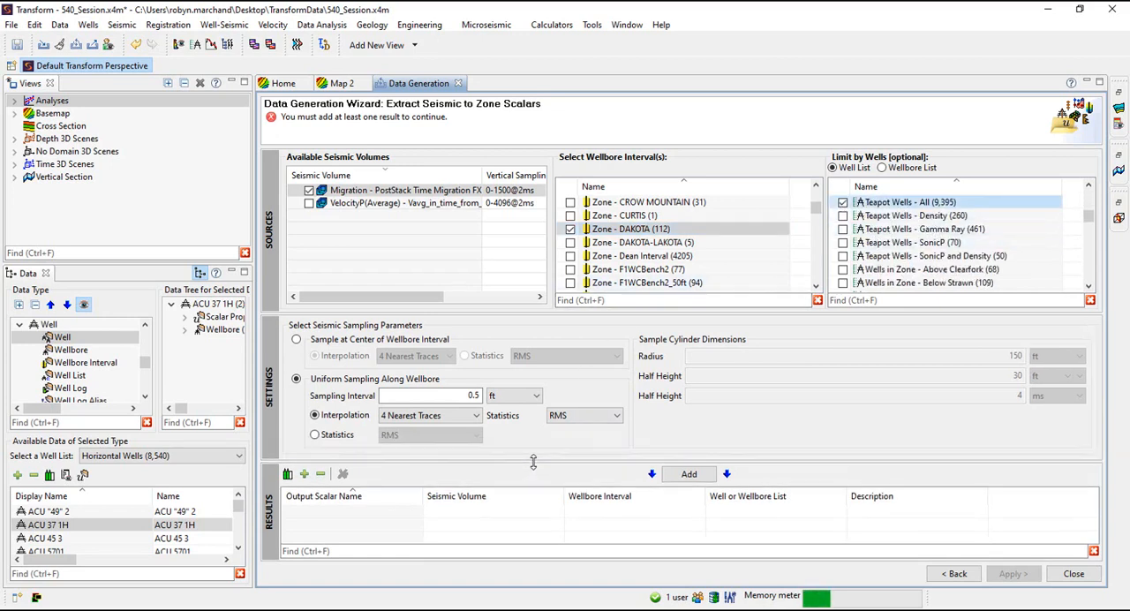
drag(532, 314, 531, 286)
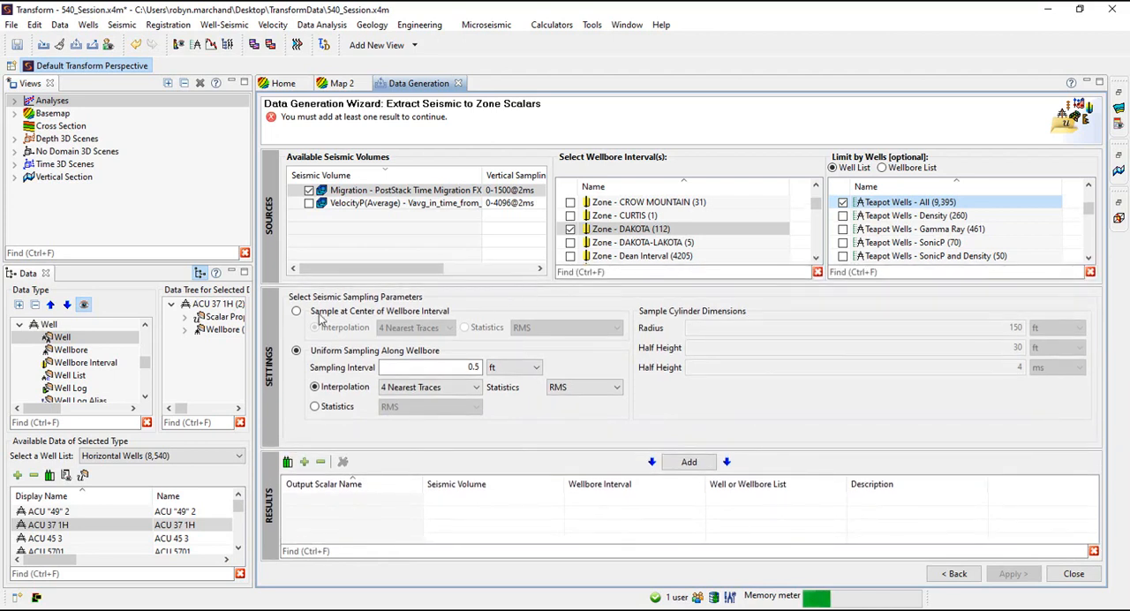
Add two results sampled at the center of the wellbore interval, one with 4 Nearest Traces and one with Nearest Sample interpolation
click(297, 312)
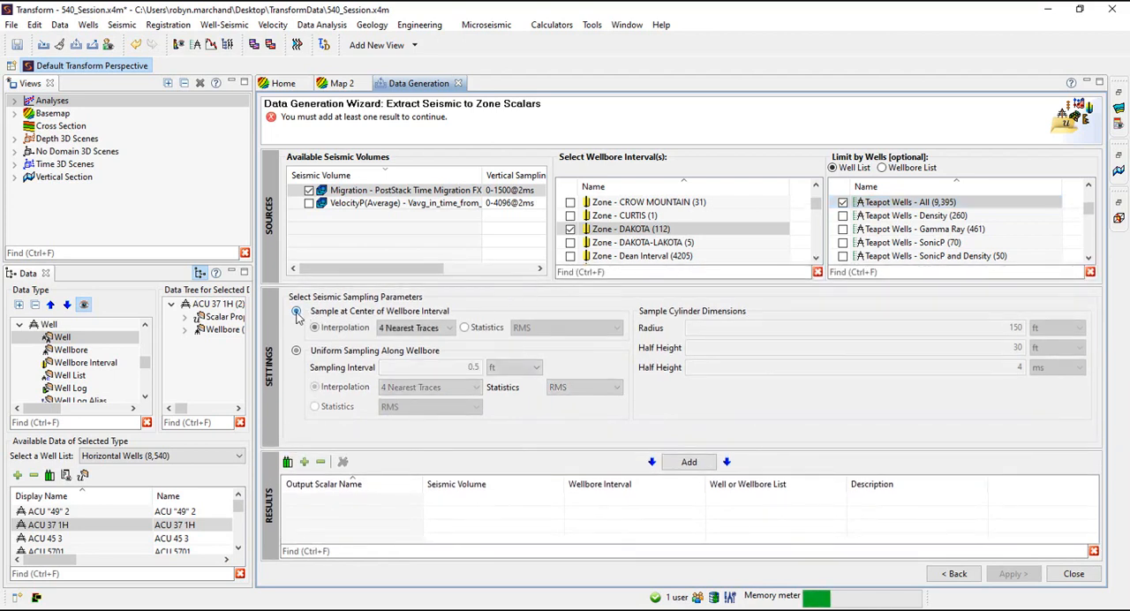
click(410, 332)
click(410, 341)
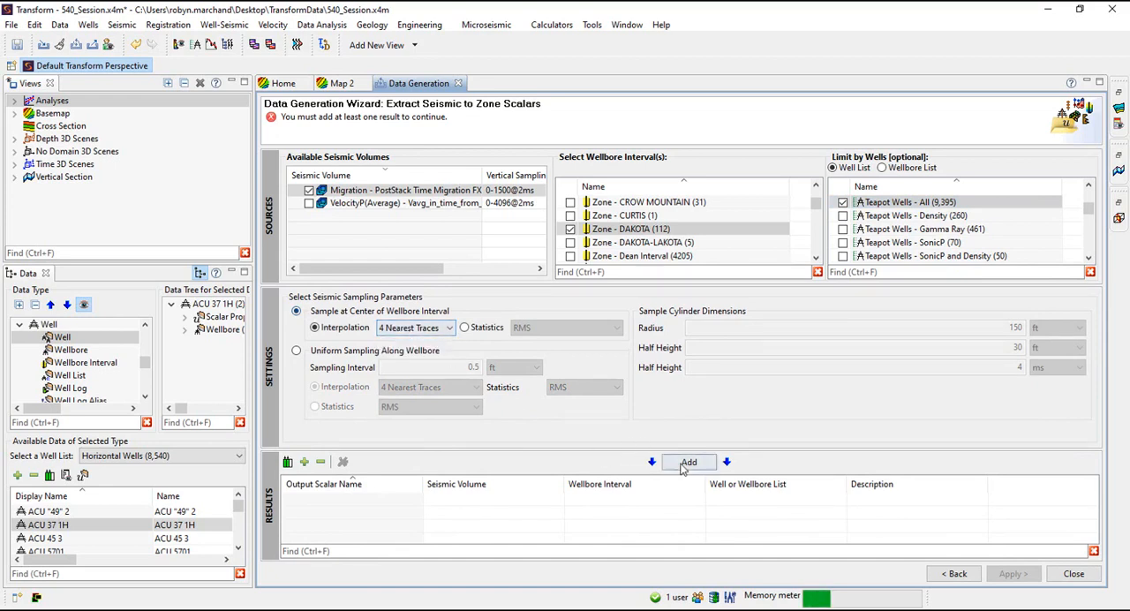
click(684, 461)
click(413, 327)
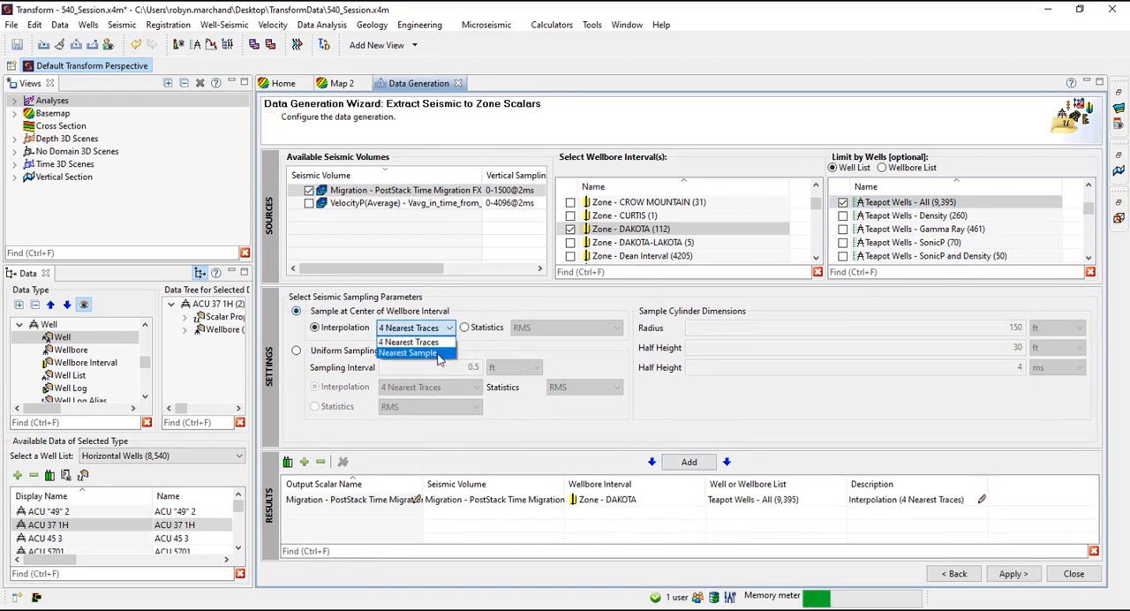
click(410, 354)
click(681, 466)
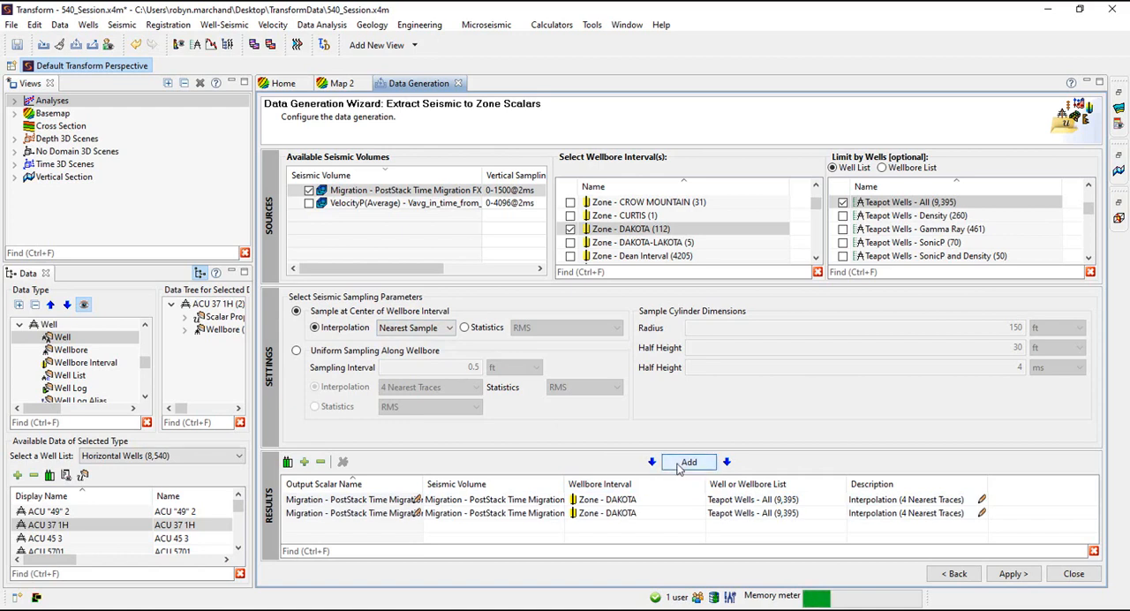
Add a result sampled at the center of the wellbore interval using RMS statistics instead of interpolation
click(464, 328)
click(617, 329)
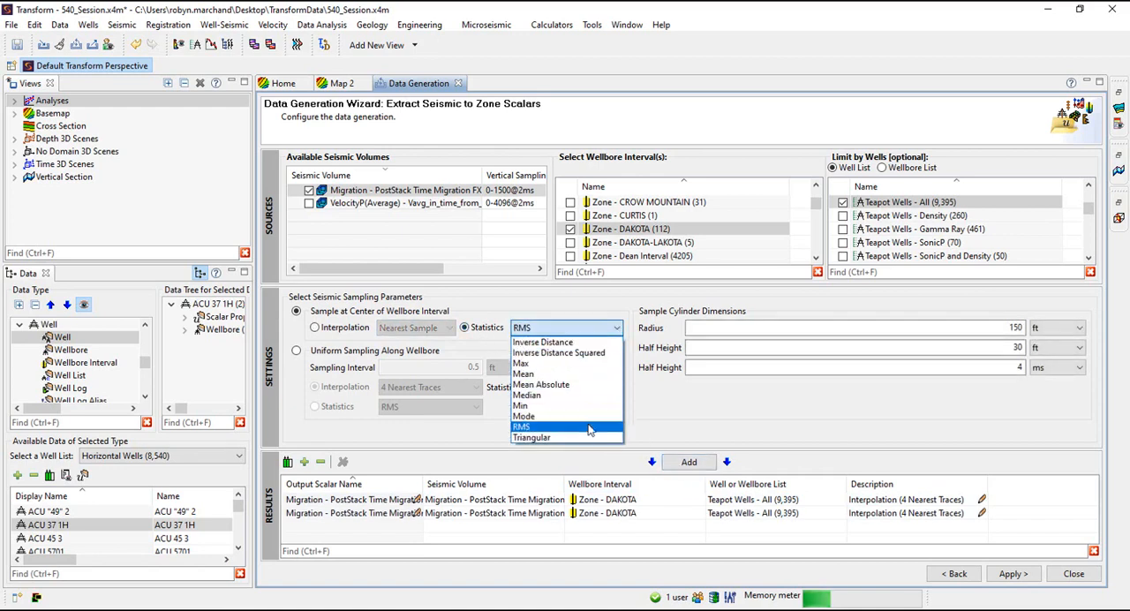
click(590, 430)
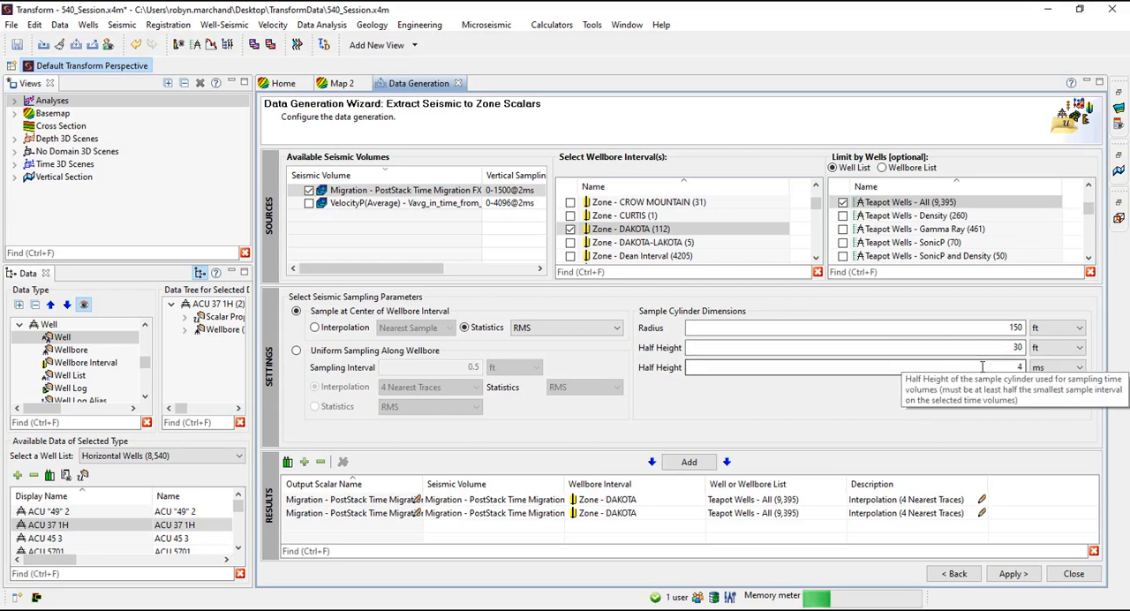
click(696, 467)
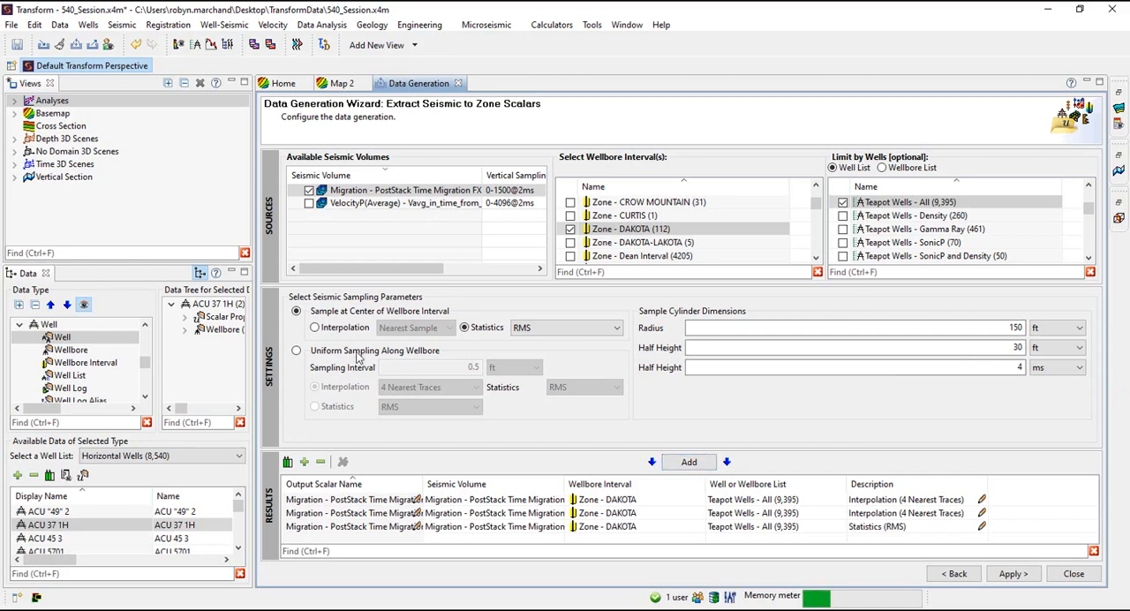
Add a result with uniform sampling along the wellbore every 5 ft, 4 Nearest Traces interpolation and RMS statistics
click(297, 352)
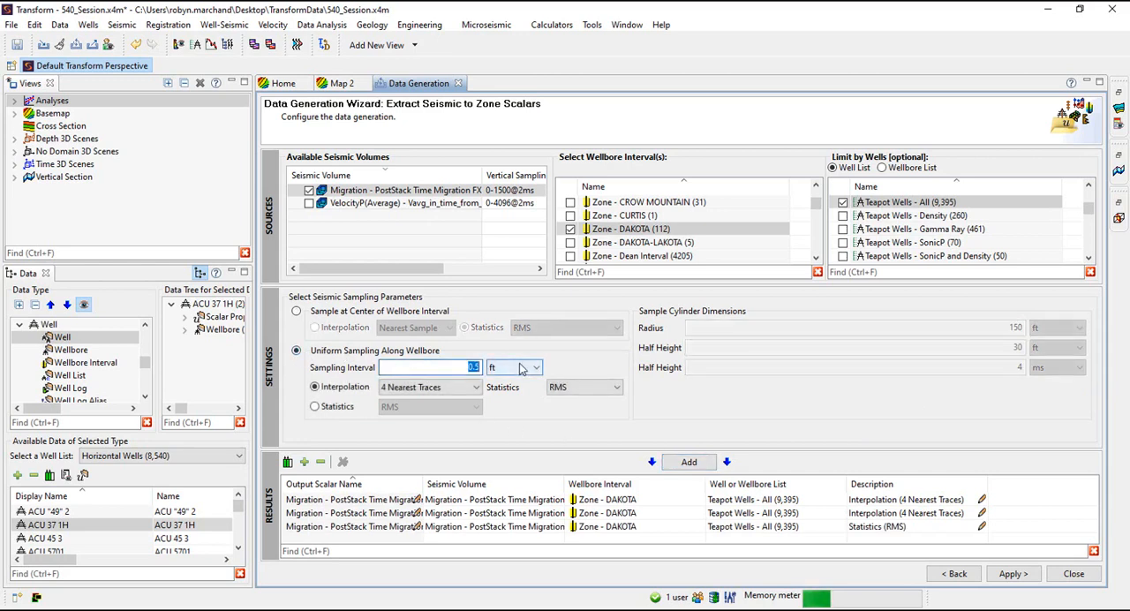
text(5)
click(433, 387)
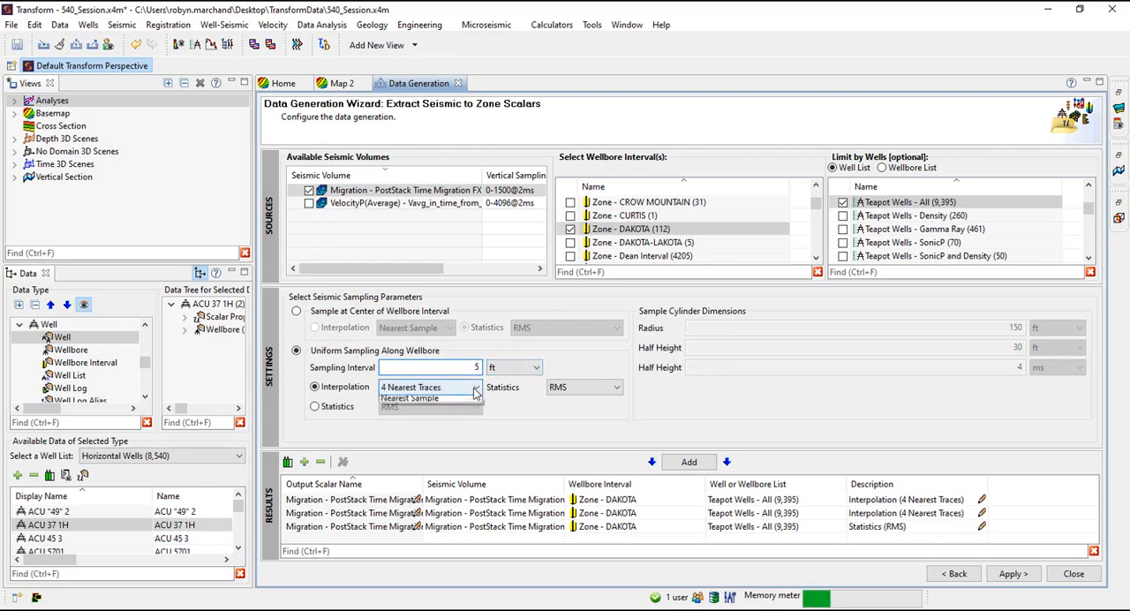
click(415, 398)
click(688, 460)
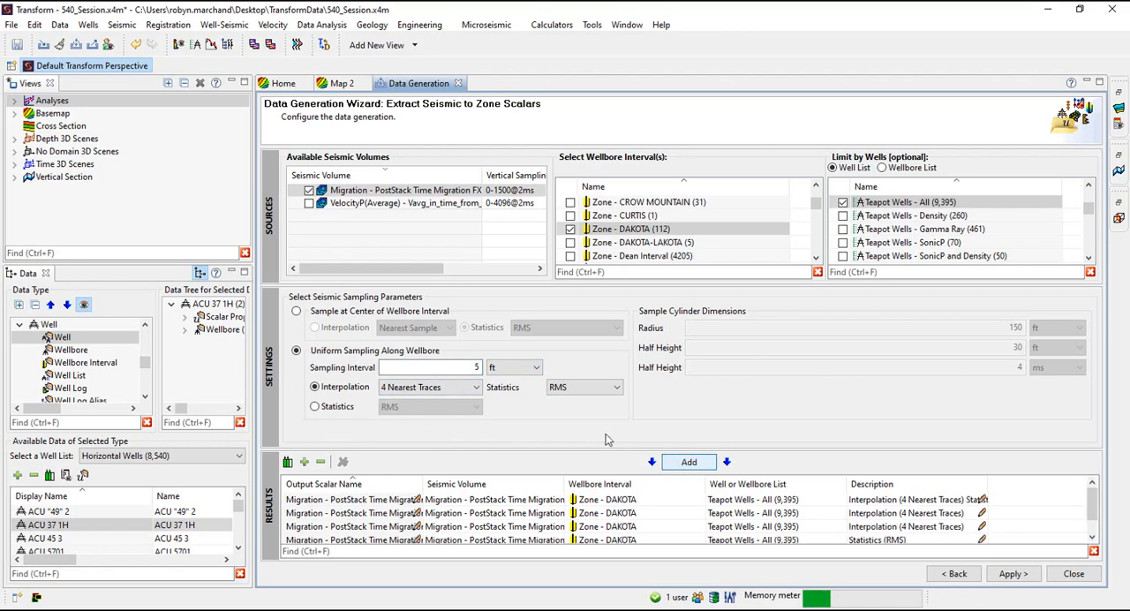
Add another uniformly sampled result with 4 Nearest Traces interpolation and Mean statistics
click(475, 395)
click(475, 398)
click(601, 387)
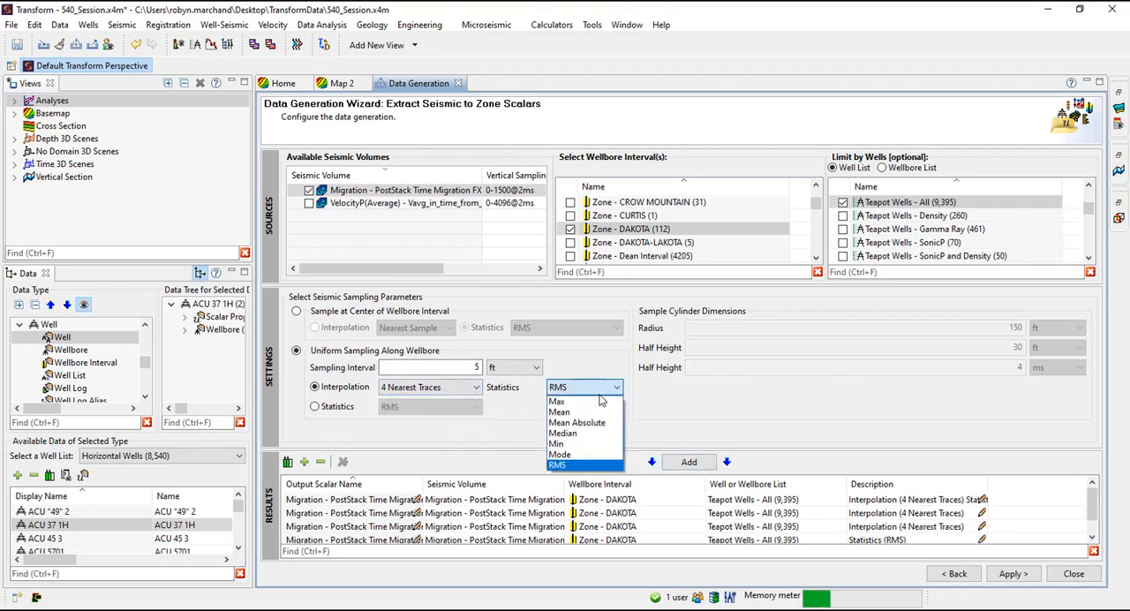
click(594, 412)
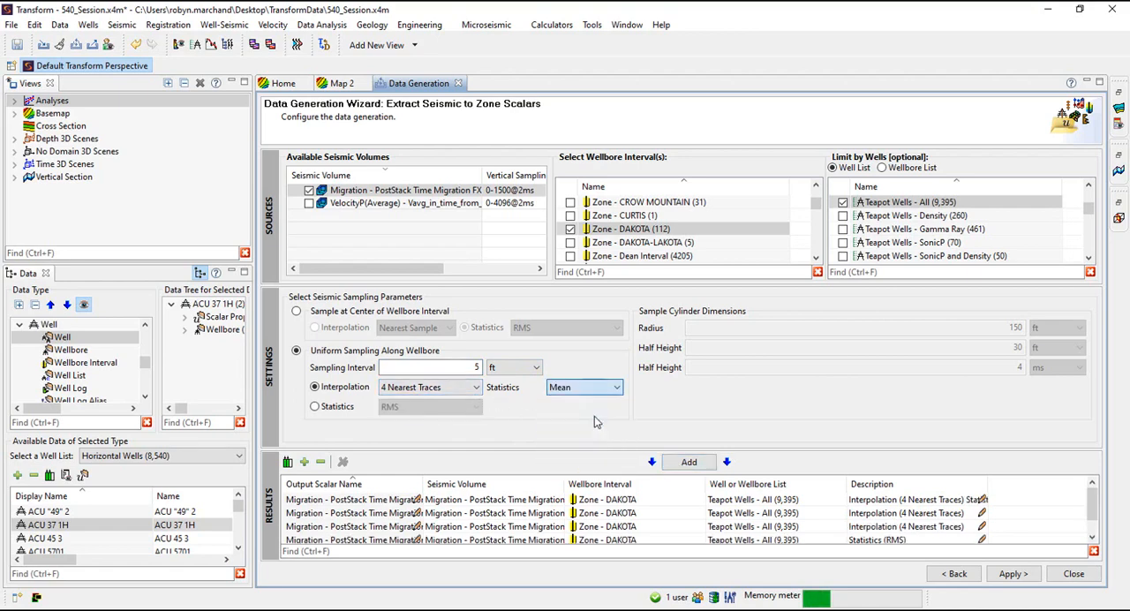
click(689, 462)
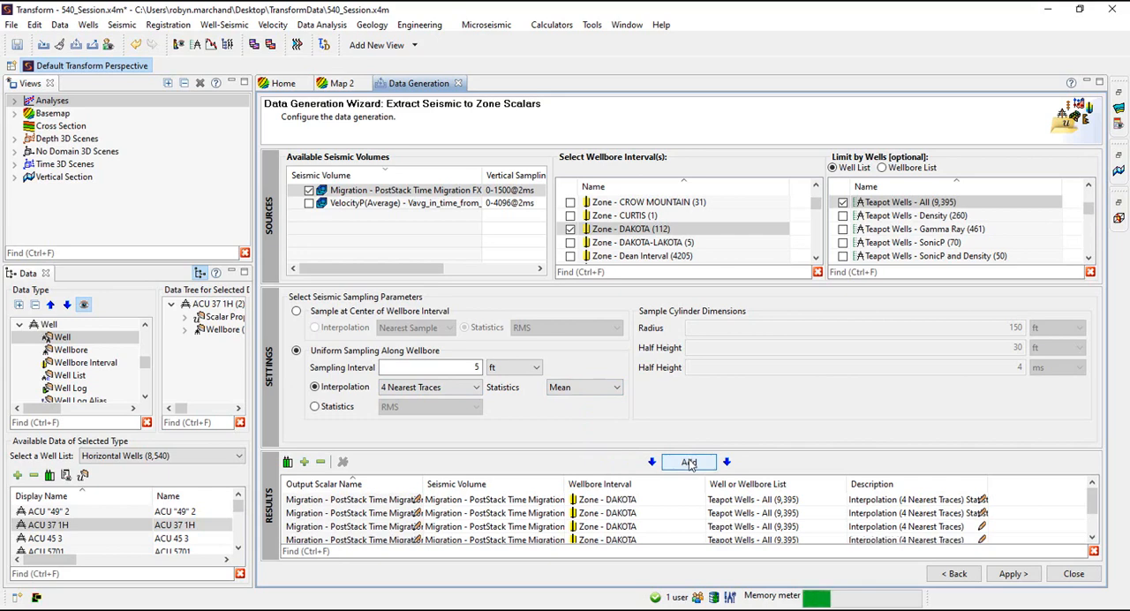
Add a uniformly sampled result that uses RMS statistics of the sample cylinder instead of interpolation
click(340, 407)
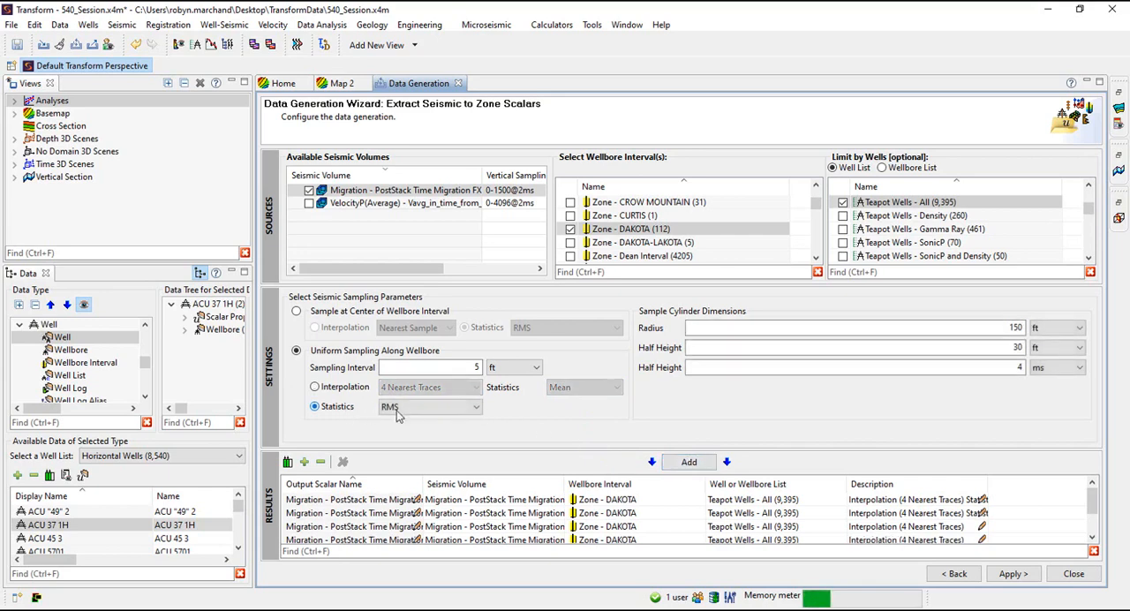
click(460, 408)
click(415, 485)
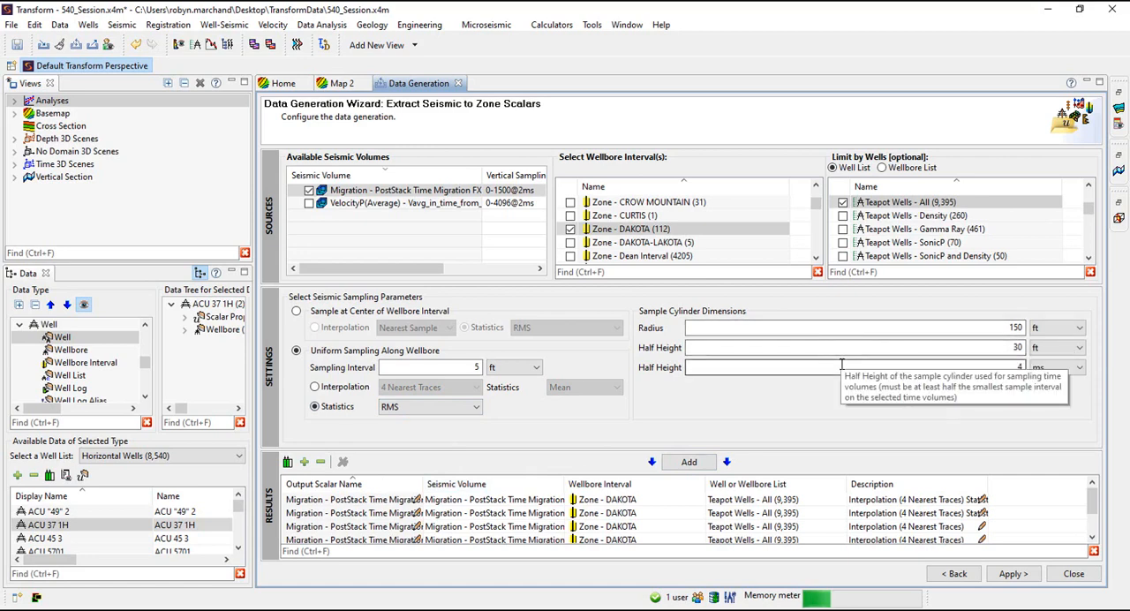
Prefix the first three output scalar names with the user's first name and an underscore
click(311, 499)
text(Robyn_)
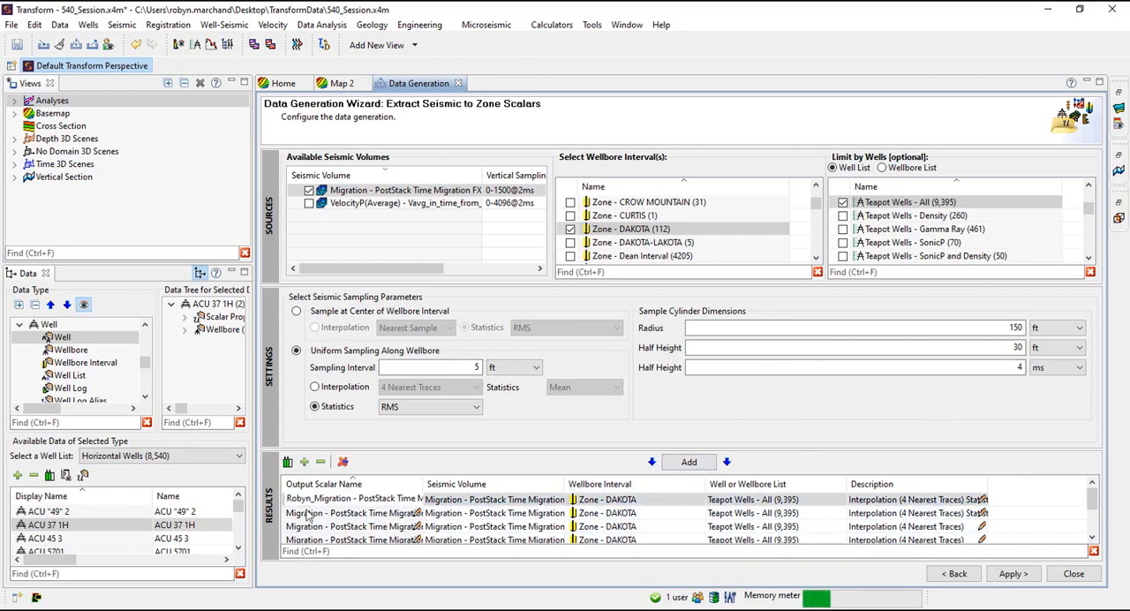
double_click(308, 514)
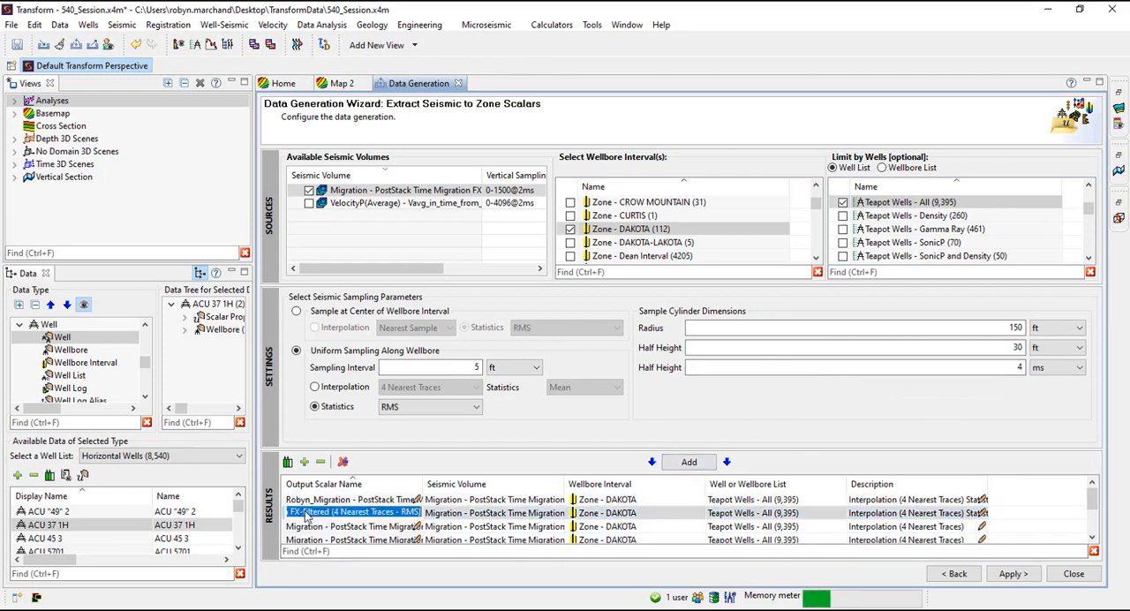
text(Robyn_Migration - PostStack Time M)
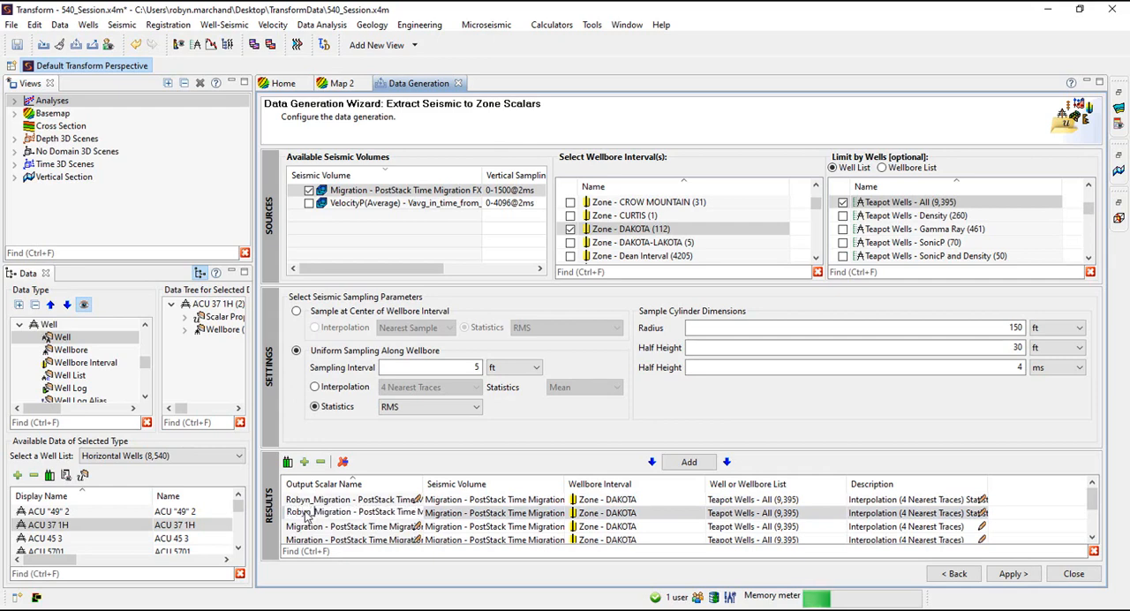
double_click(291, 528)
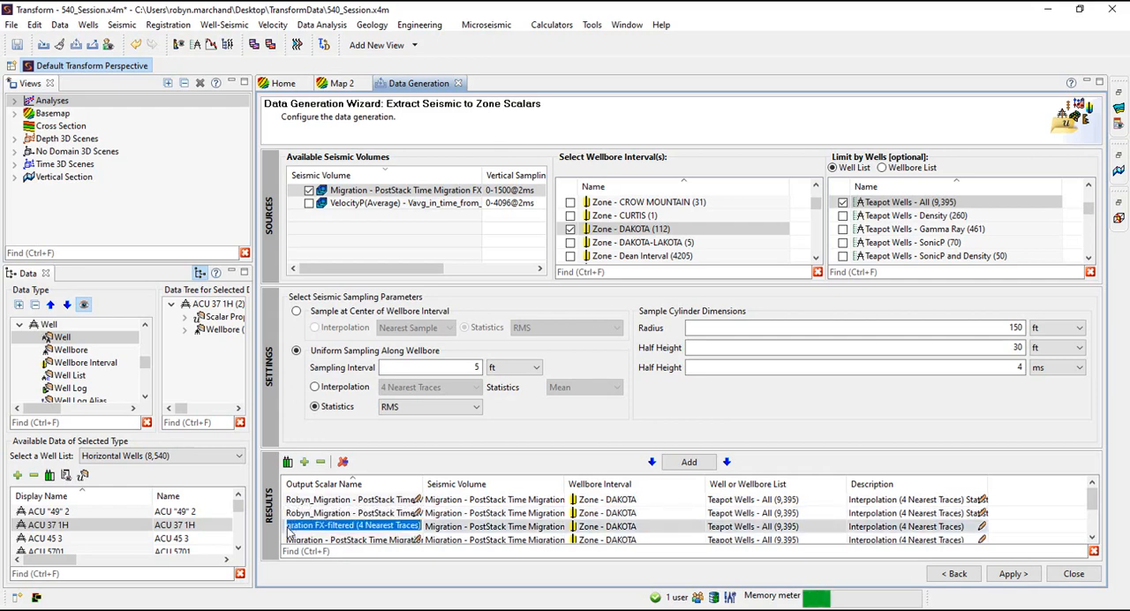
key(Home)
text(Robyn)
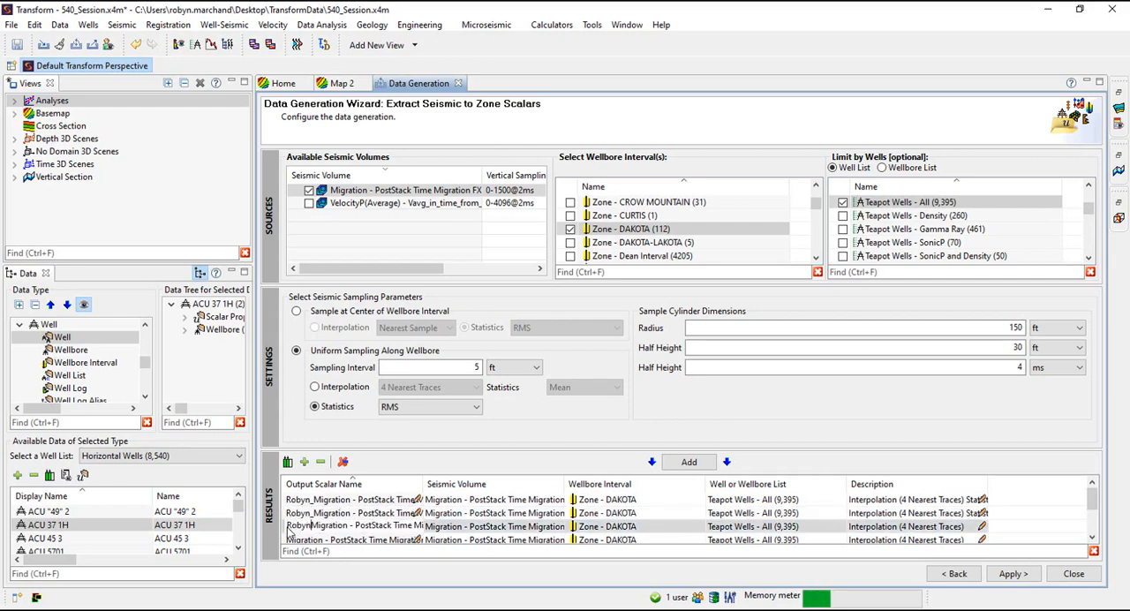
text(_)
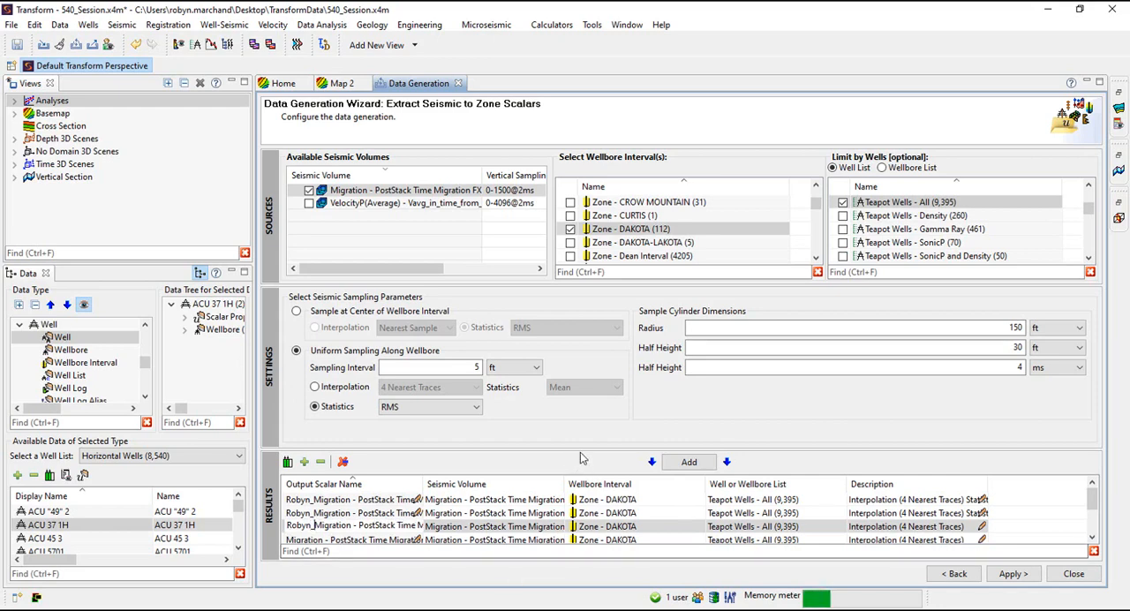
Enlarge the results area and prefix the remaining three output scalar names with the user's first name and an underscore
drag(580, 451, 576, 340)
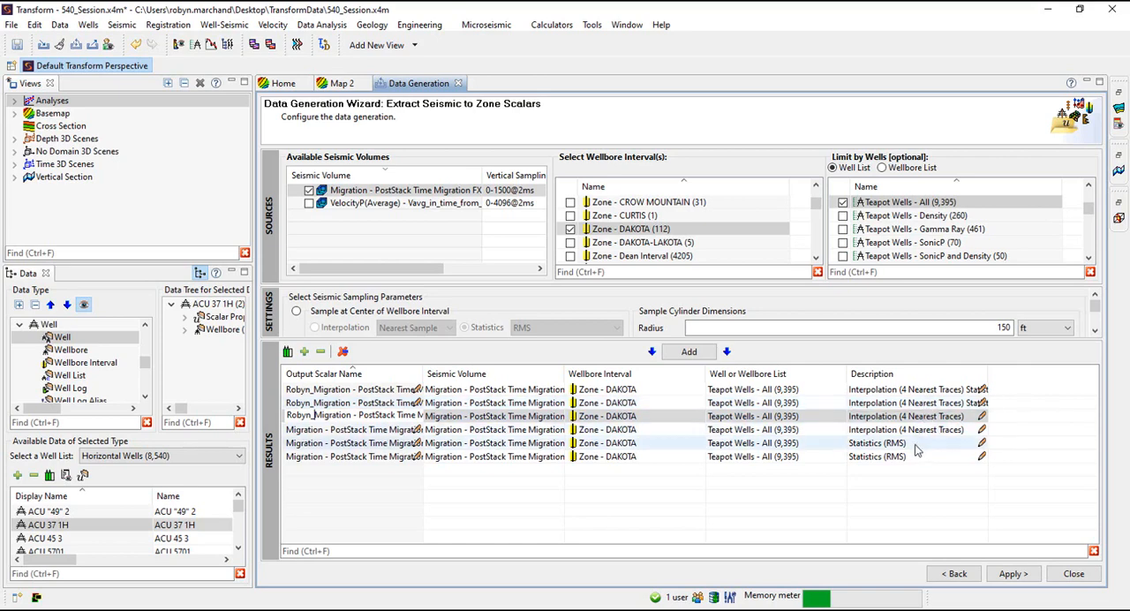
double_click(363, 430)
key(Home)
text(Robyn_)
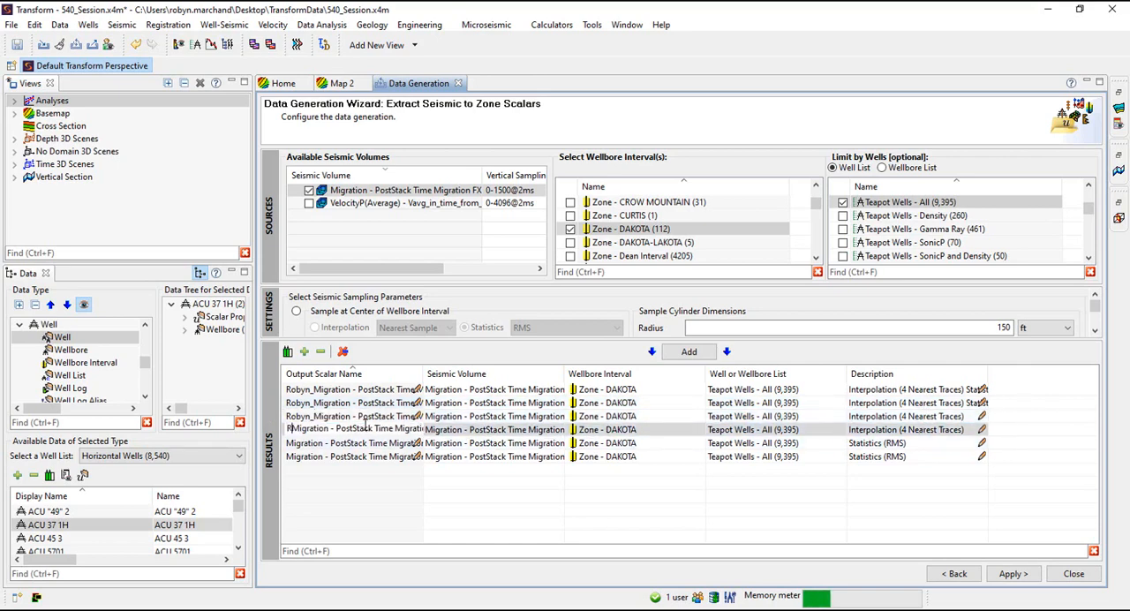
double_click(360, 443)
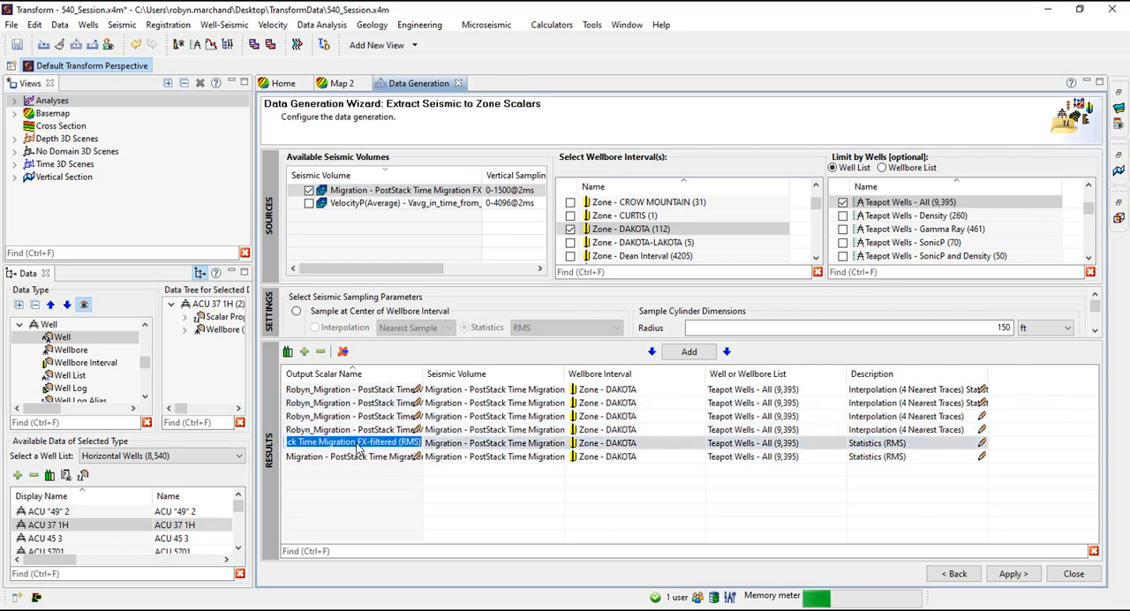
key(Home)
text(Robyn_)
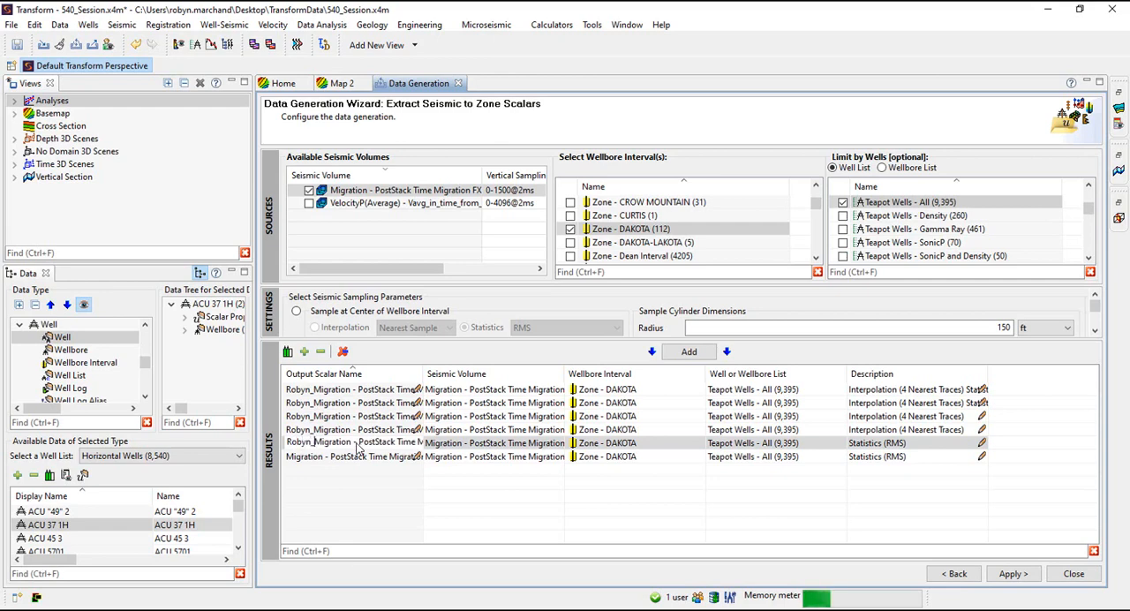
double_click(348, 456)
key(Home)
text(Robyn_)
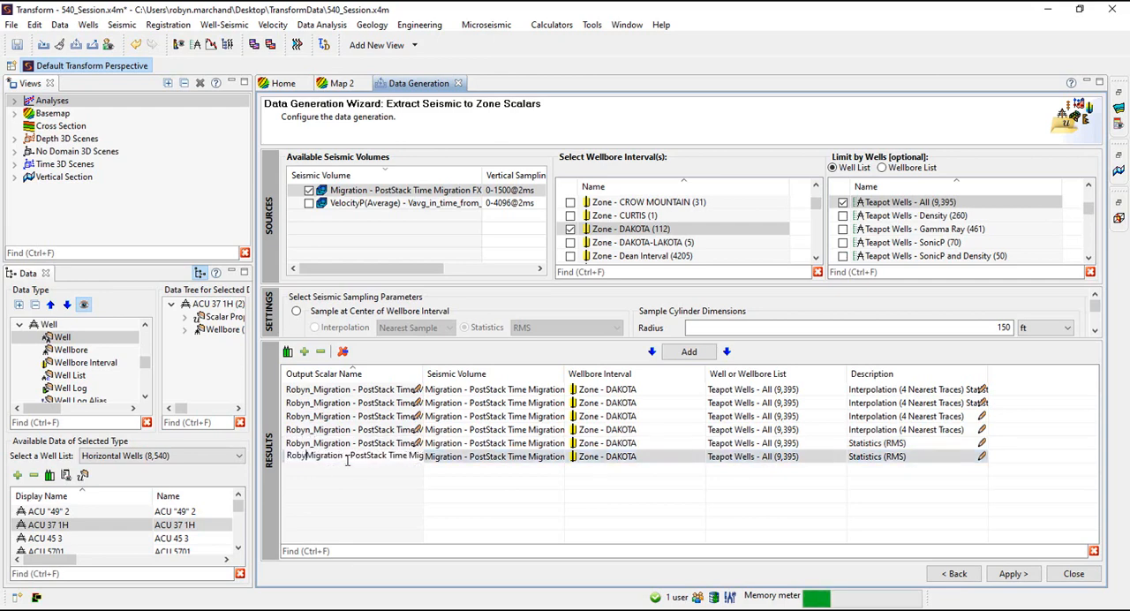
key(Return)
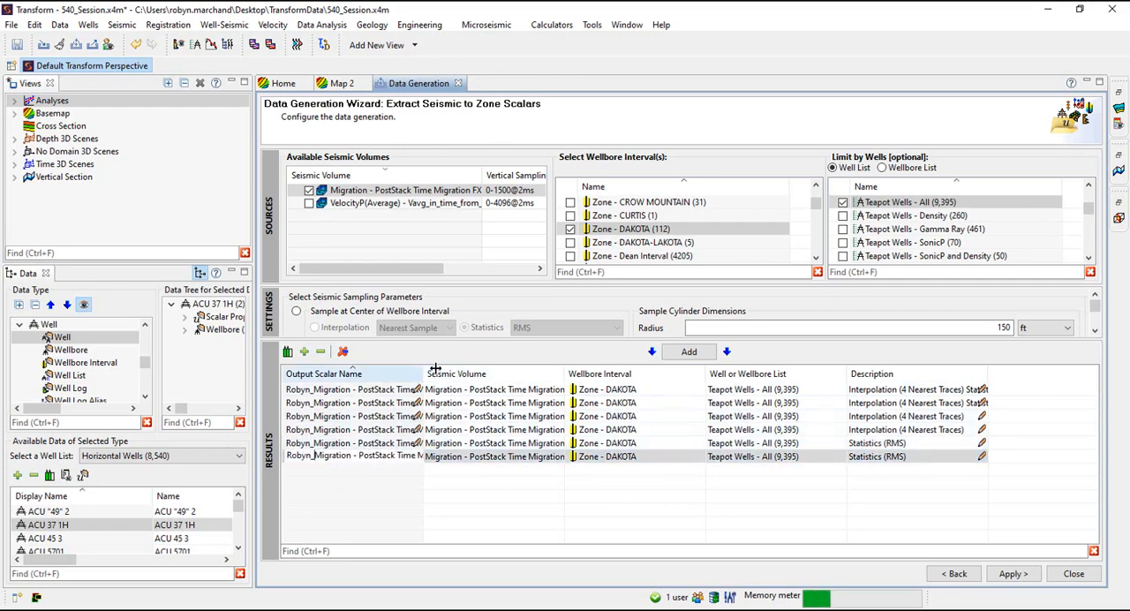
Widen the Output Scalar Name column and apply the seismic to zone scalars extraction
drag(423, 373, 552, 374)
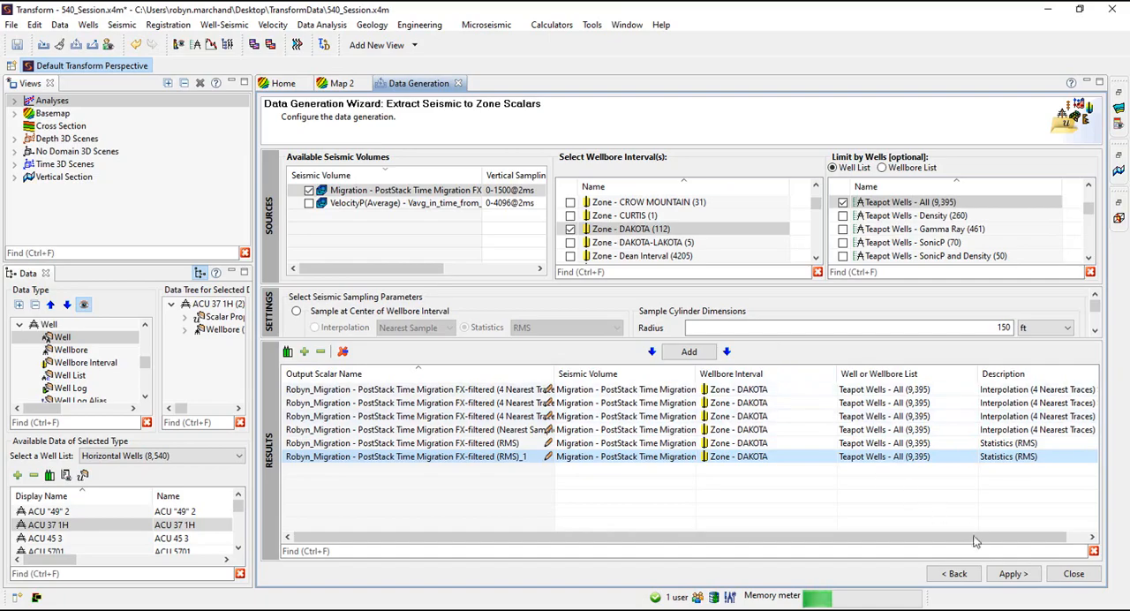
click(1007, 575)
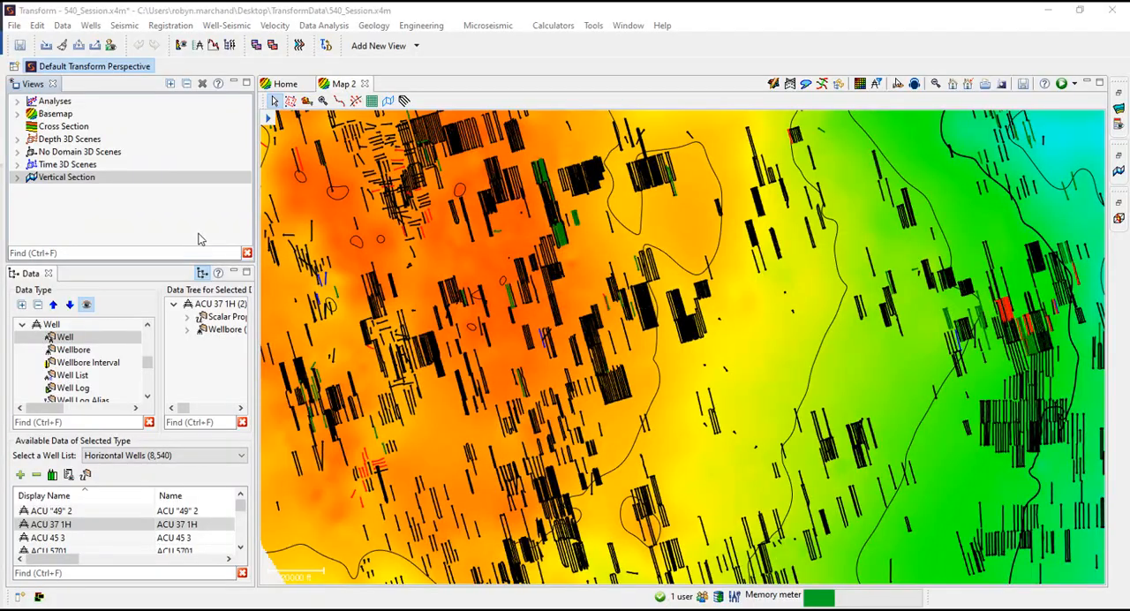
click(141, 151)
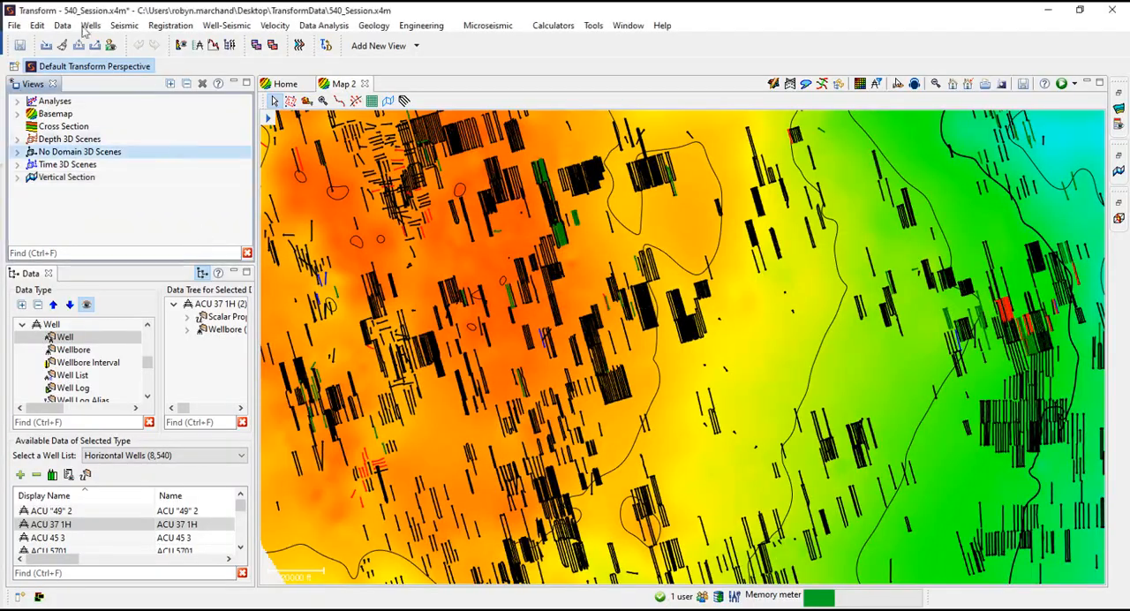
Open the Data Generation Wizard and start the Extract Well Logs to Zone Scalars workflow
click(62, 24)
click(107, 109)
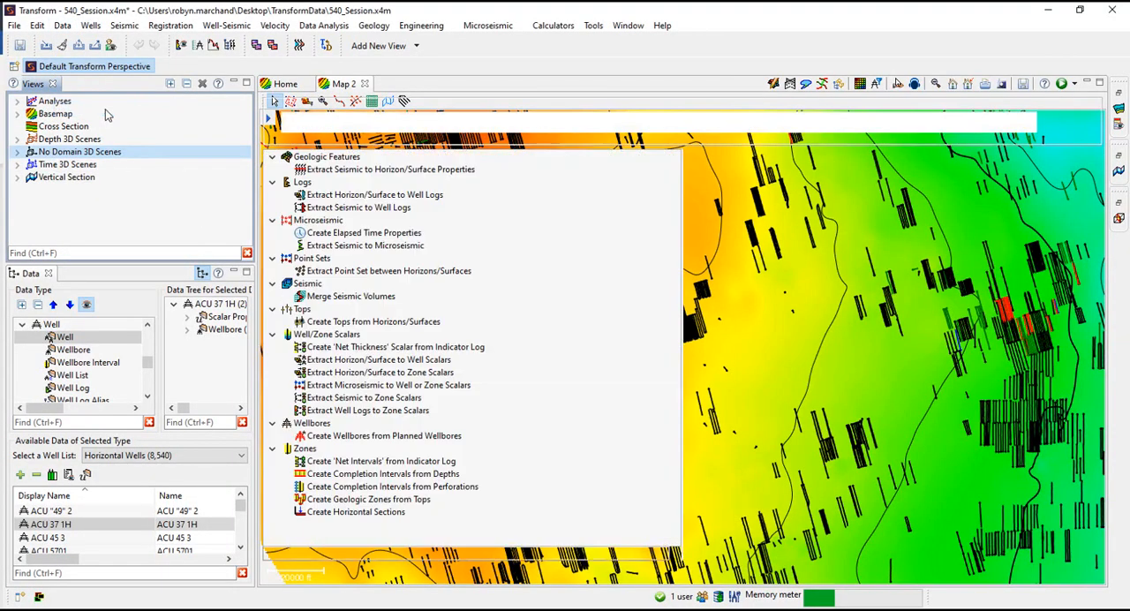
click(413, 411)
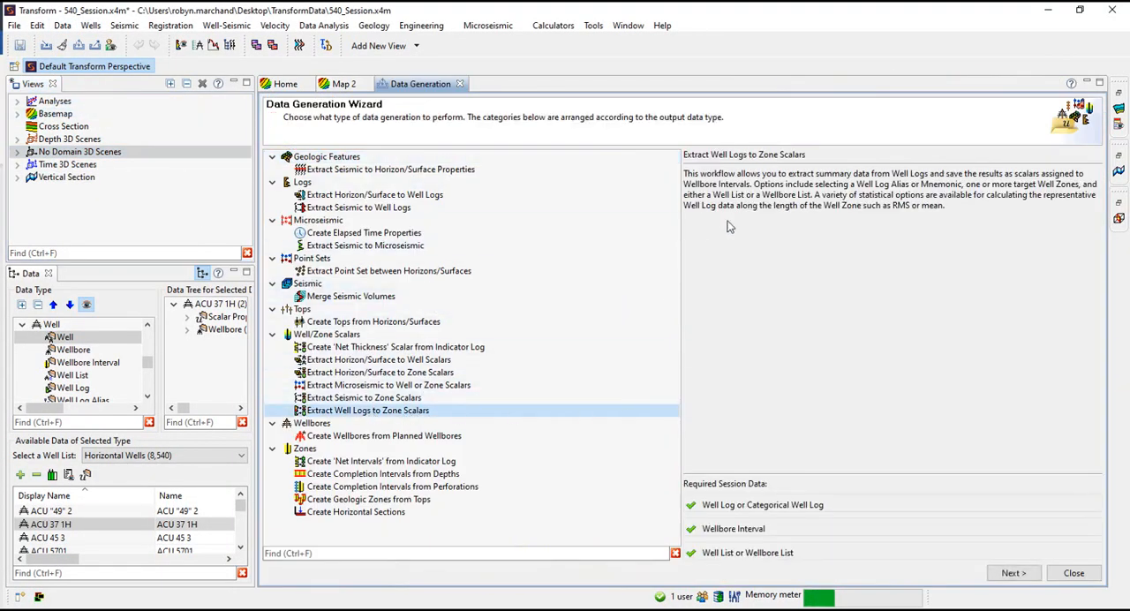
click(1017, 574)
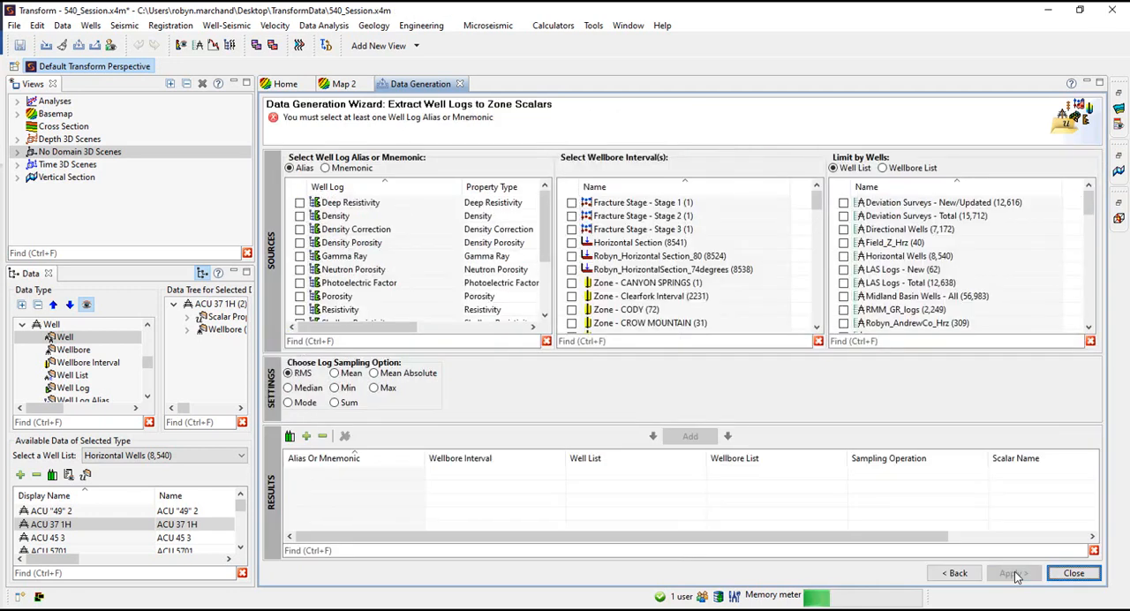
Add an RMS result for the Gamma Ray alias over the name-prefixed Horizontal Section_80 interval, limited to the Horizontal Wells list
click(299, 256)
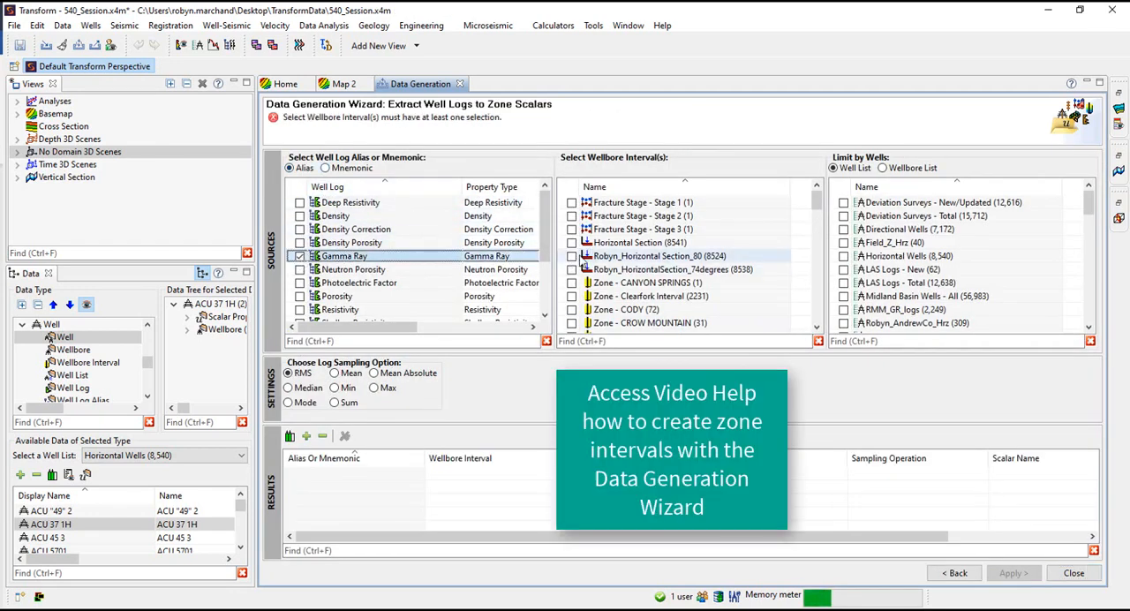
click(571, 256)
click(843, 256)
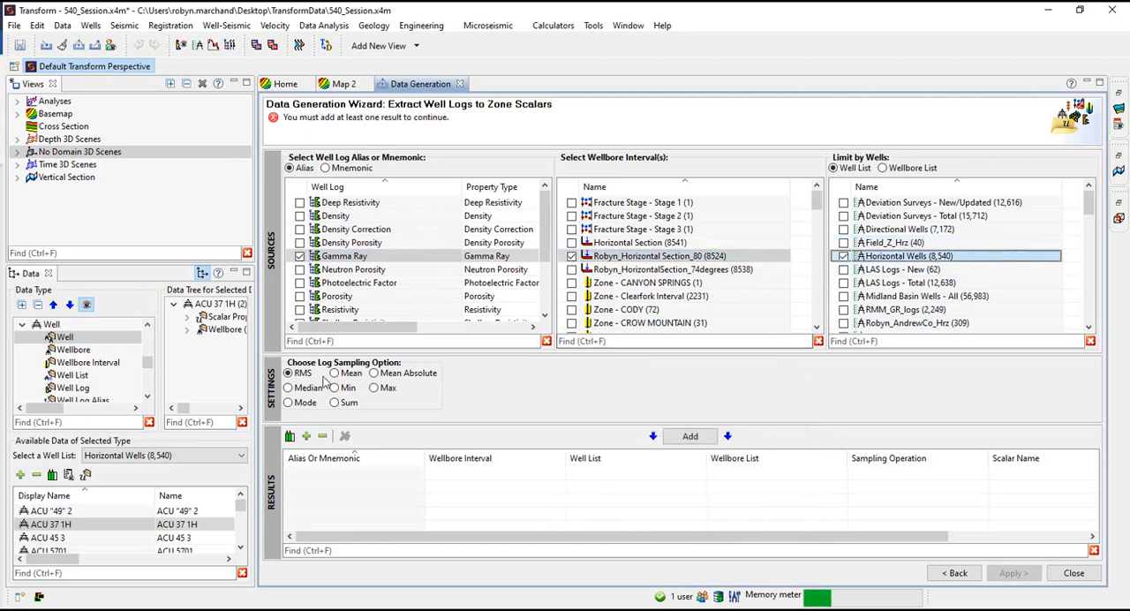
click(691, 436)
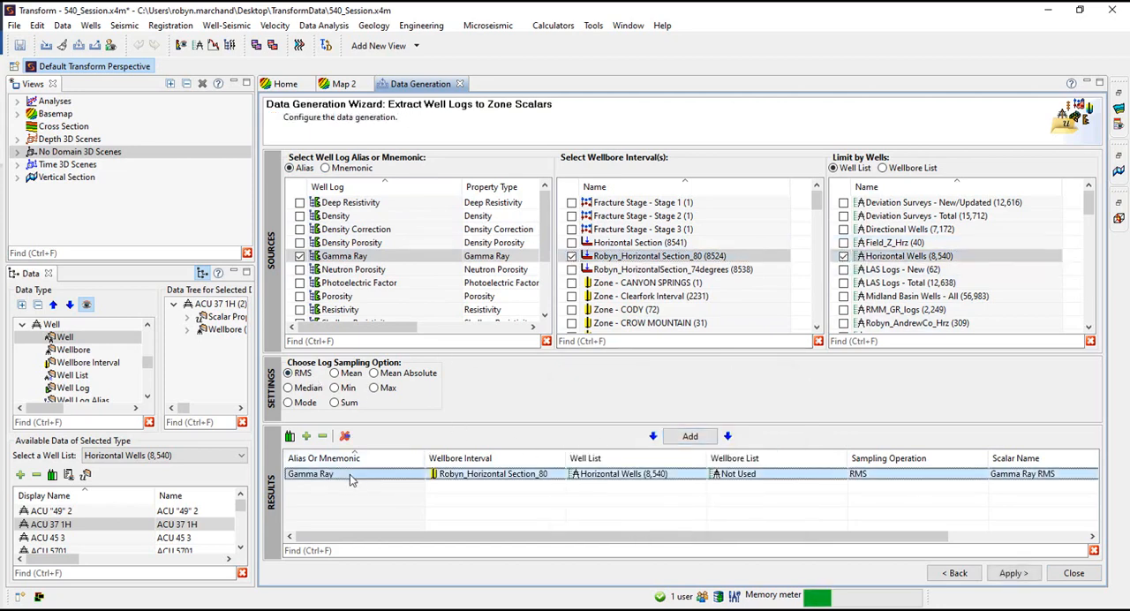
Add two more Gamma Ray results using the Mean and Min log sampling options
click(345, 375)
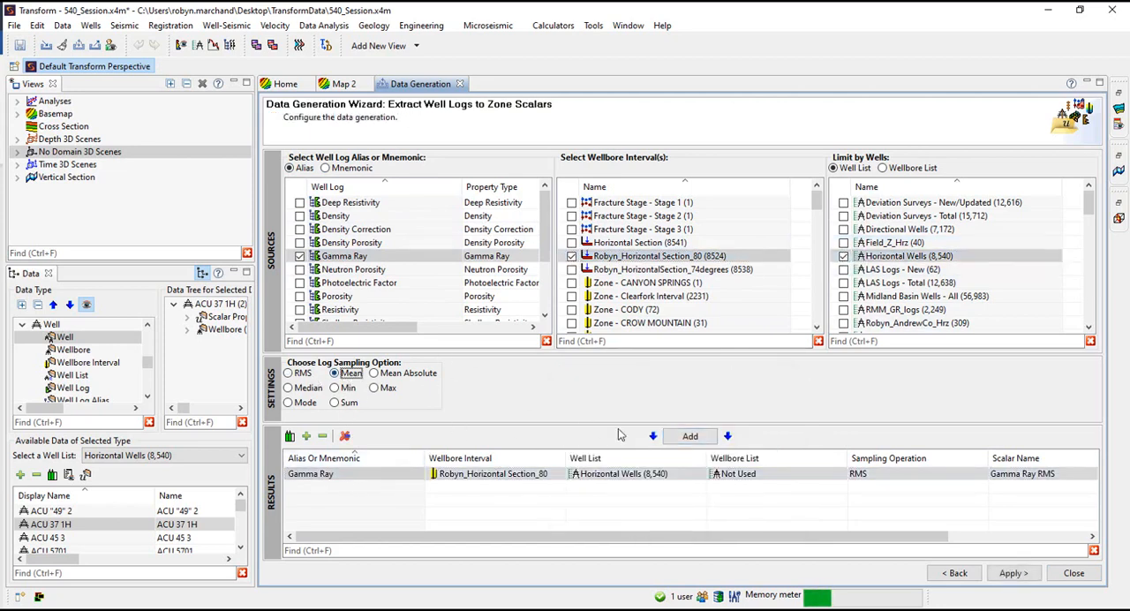
click(687, 436)
click(344, 388)
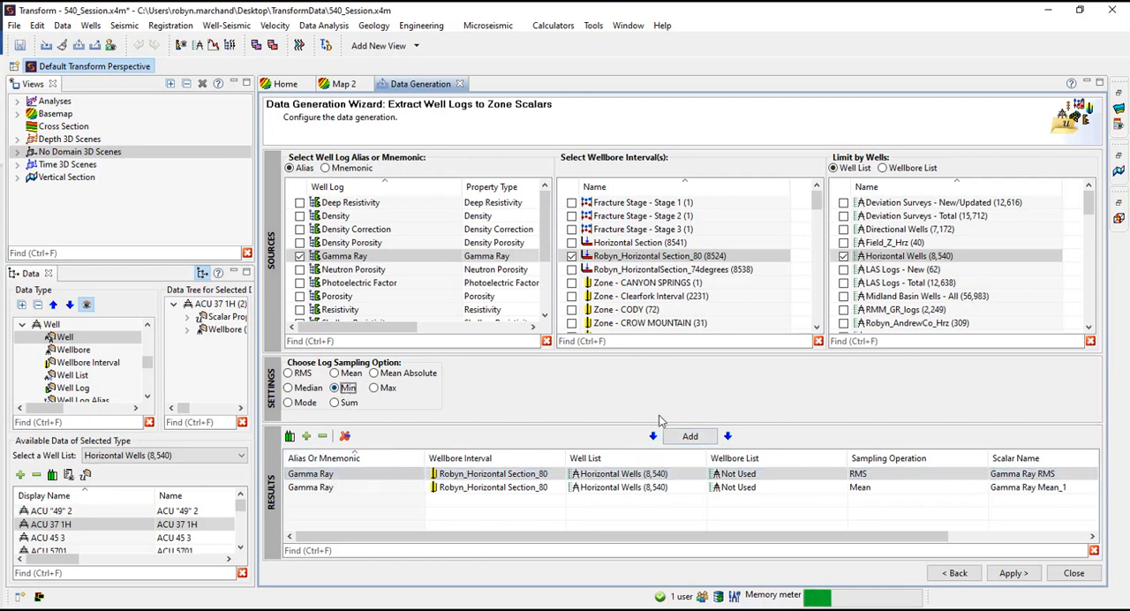
click(690, 436)
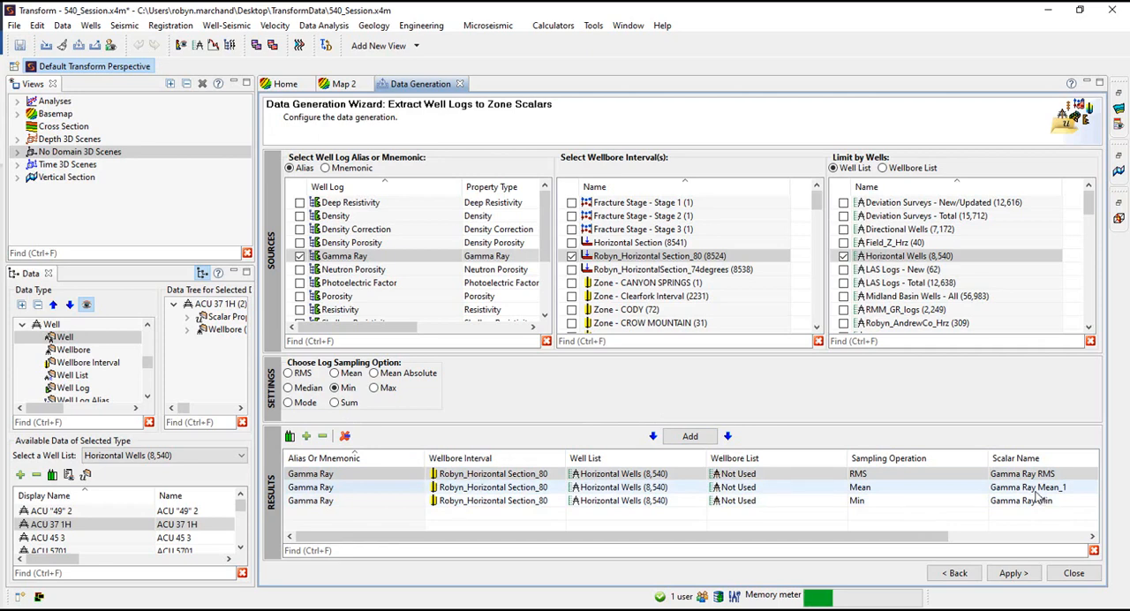
Prefix the Gamma Ray Mean, RMS and Min scalar names with the user's first name and an underscore
double_click(996, 486)
click(992, 487)
text(Robyn_)
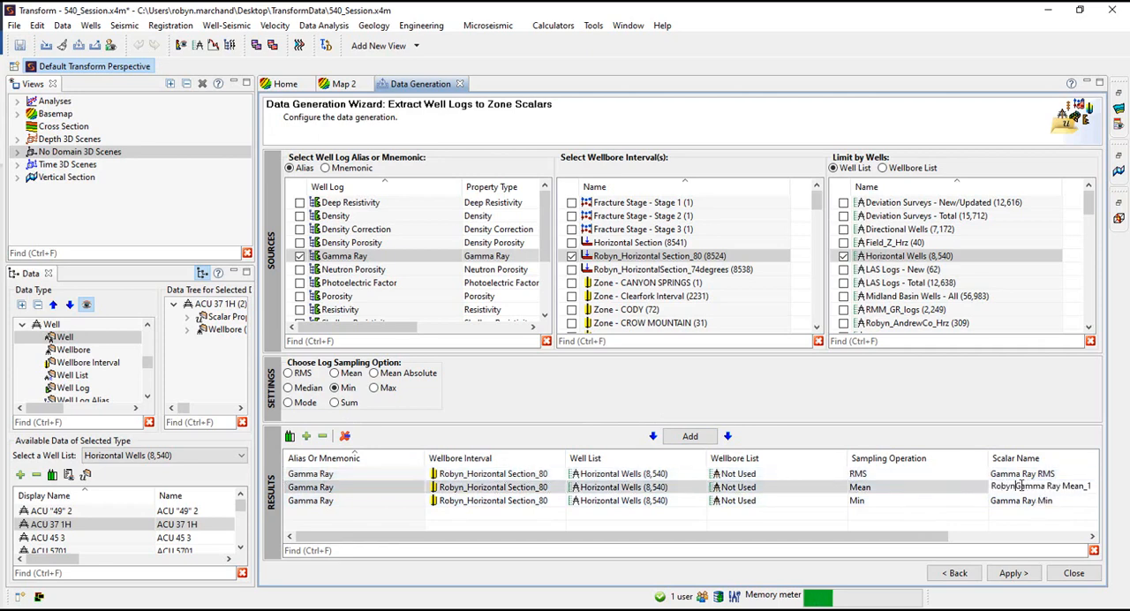
click(993, 475)
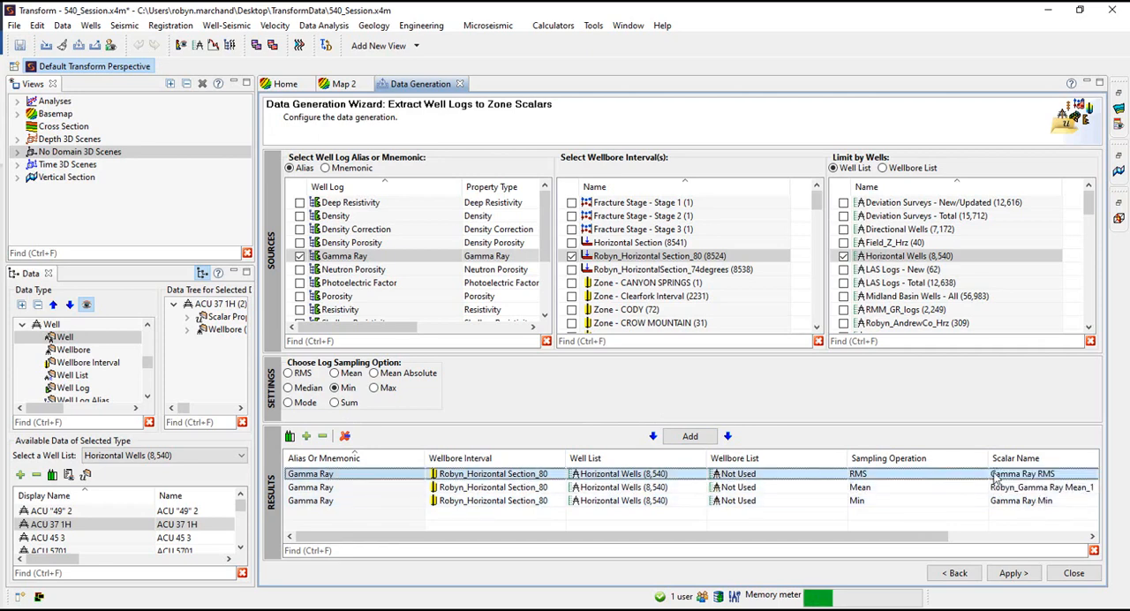
drag(909, 536, 1038, 537)
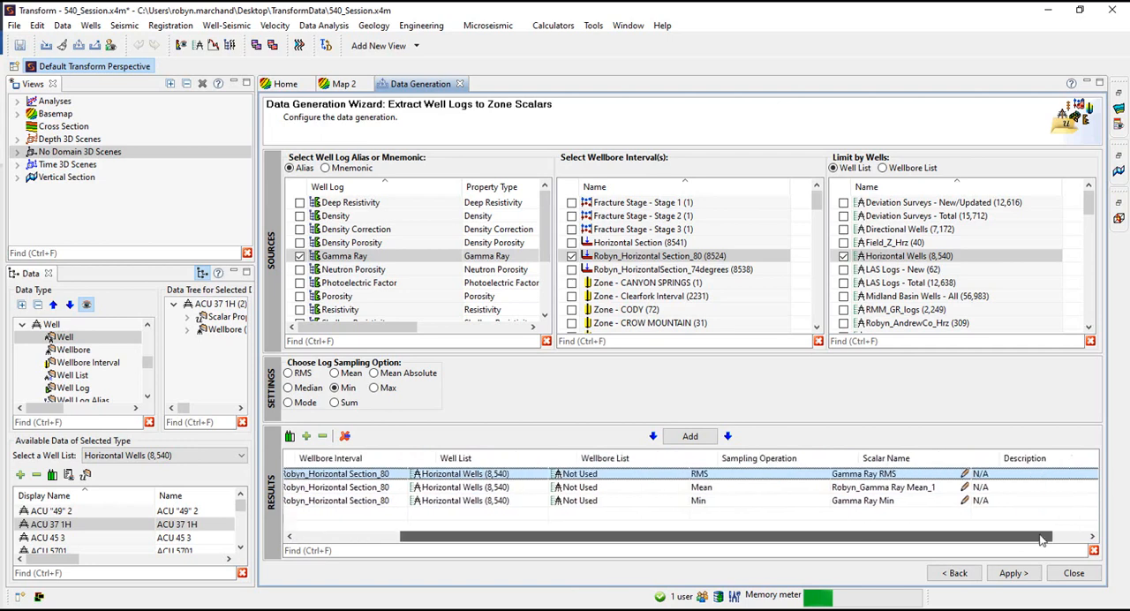
click(827, 473)
text(Robyn_)
click(831, 501)
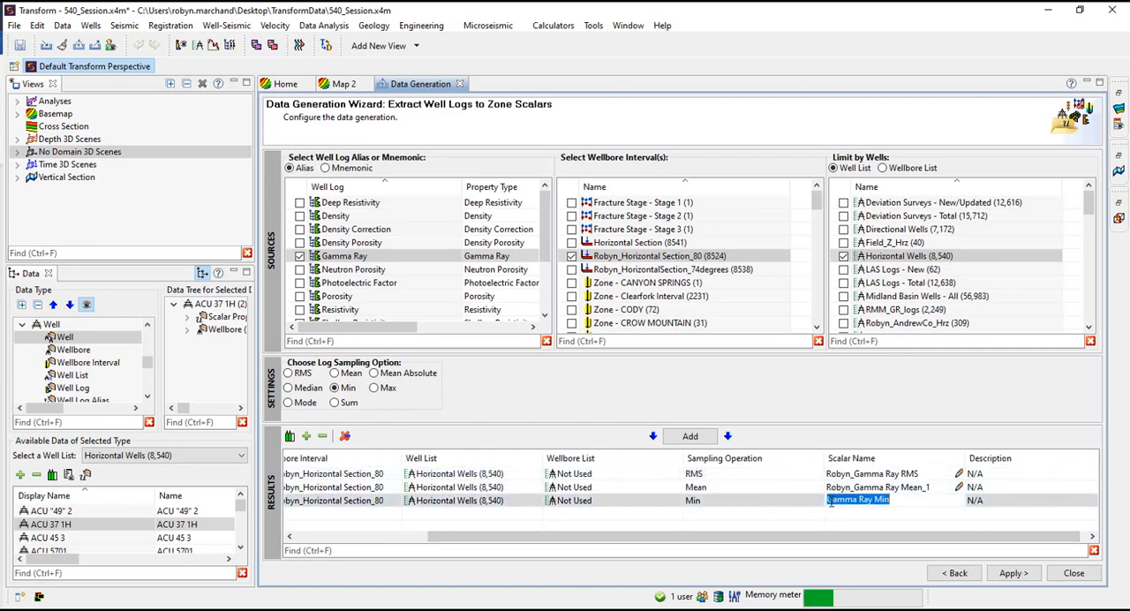
click(830, 500)
text(Robyn_)
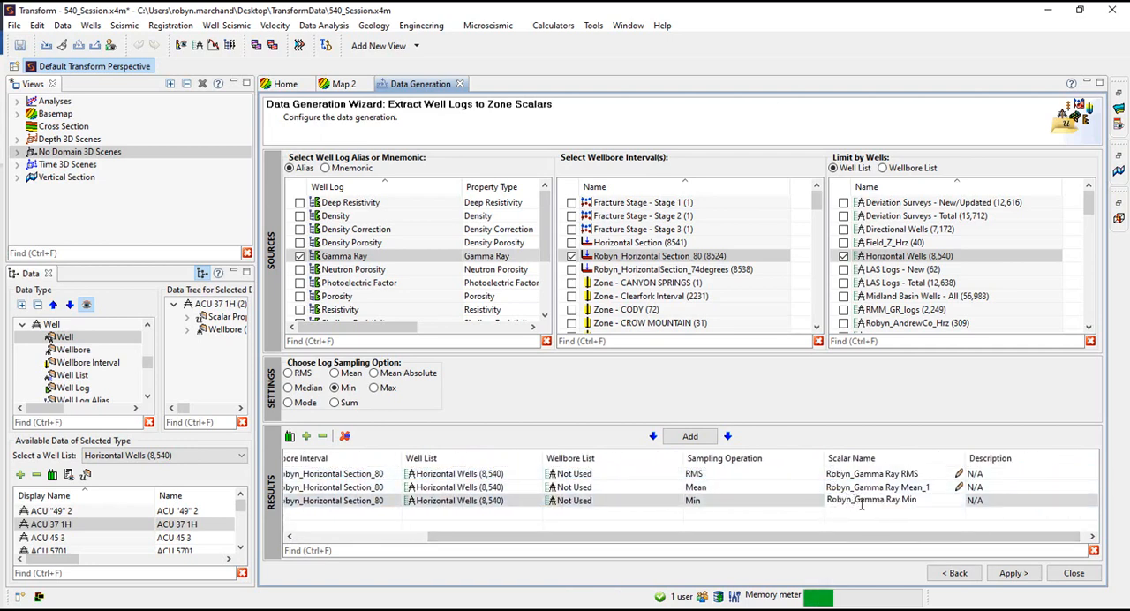
drag(848, 537, 697, 537)
Choose logs by mnemonic, search for GR, and add an RMS result for the GR mnemonic
click(339, 170)
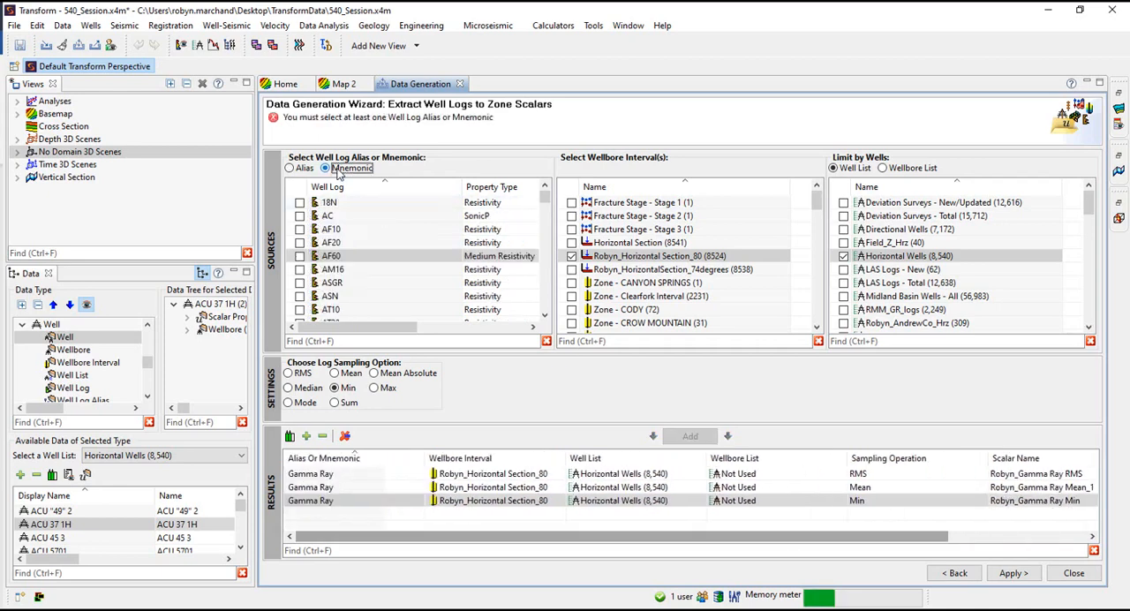
scroll(353, 256, down, 1)
click(342, 340)
text(GR)
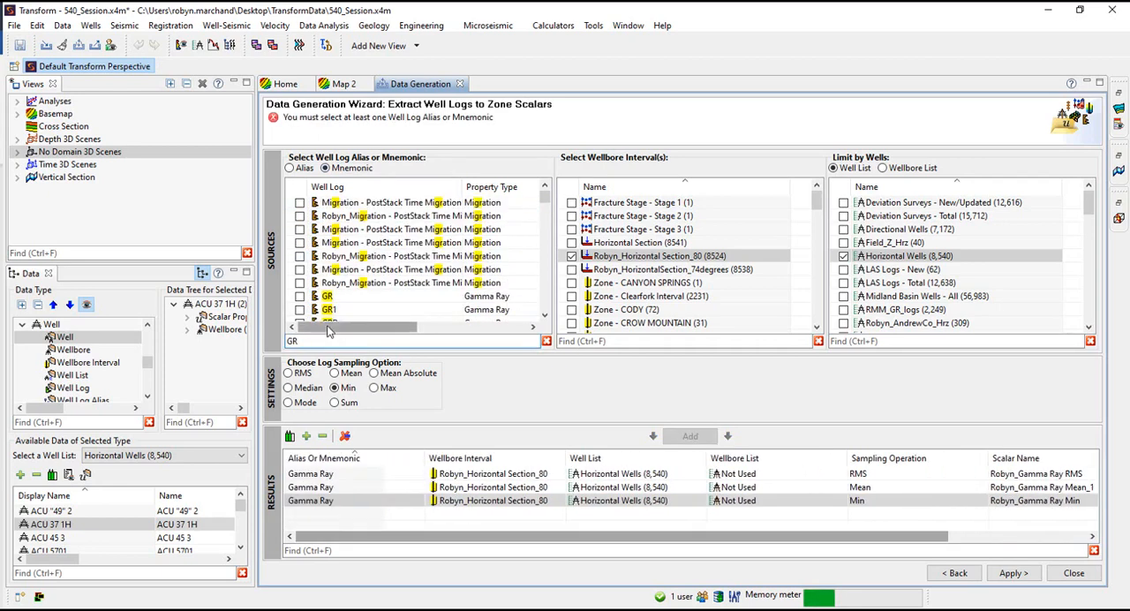
click(369, 255)
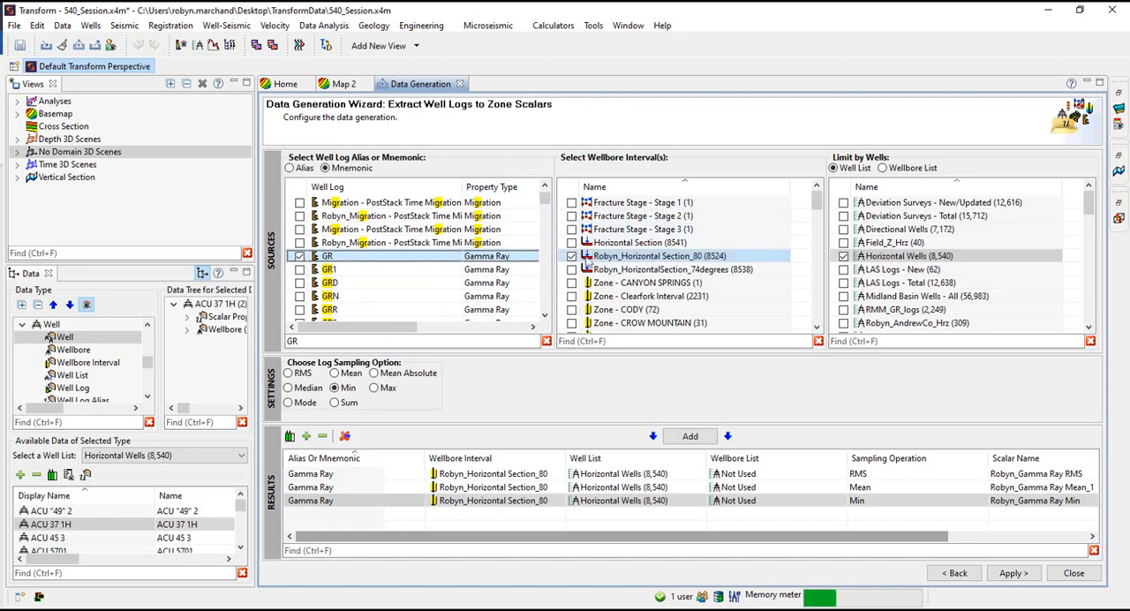
click(291, 373)
click(690, 437)
Prefix the GR RMS scalar name with the user's first name and an underscore, and apply the extraction
click(1006, 513)
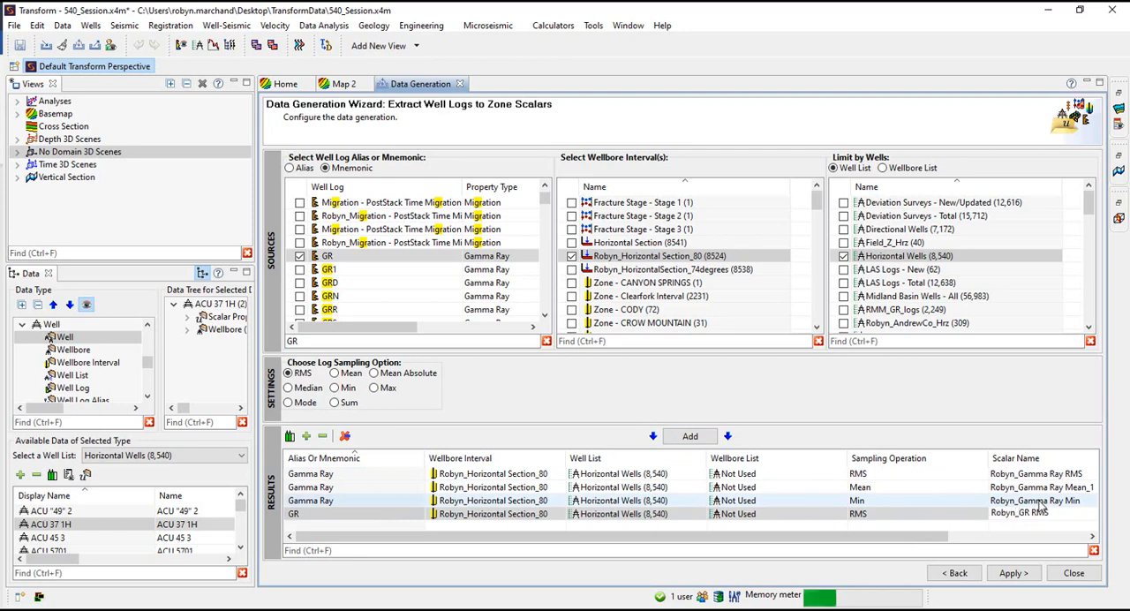
click(1014, 573)
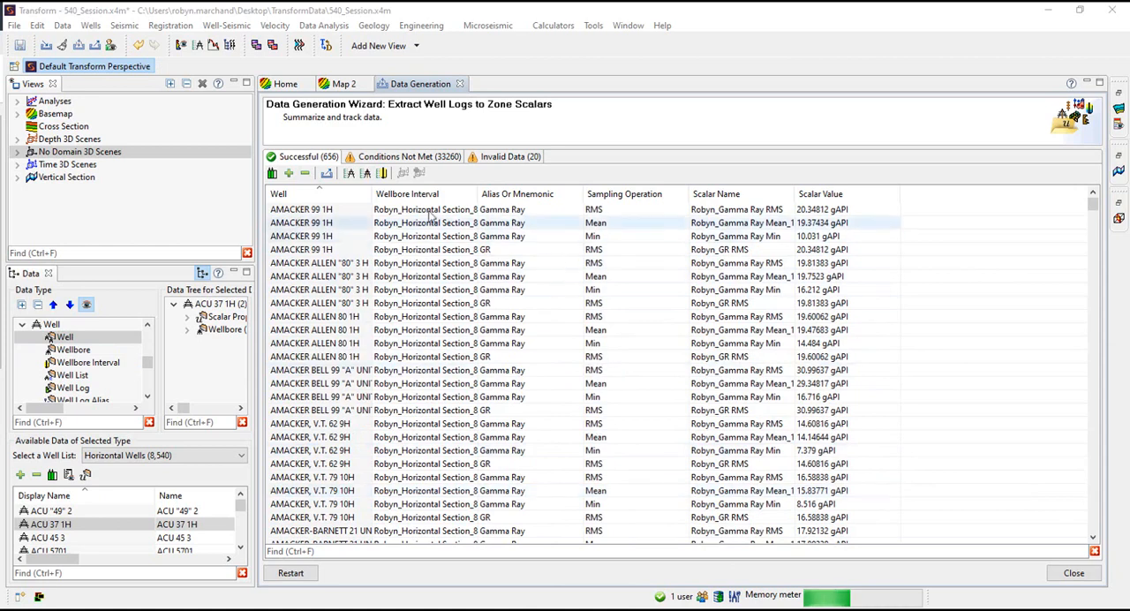
Review the unmet conditions and invalid data in the extraction summary, widening the Wellbore Interval column, and close the wizard
click(420, 157)
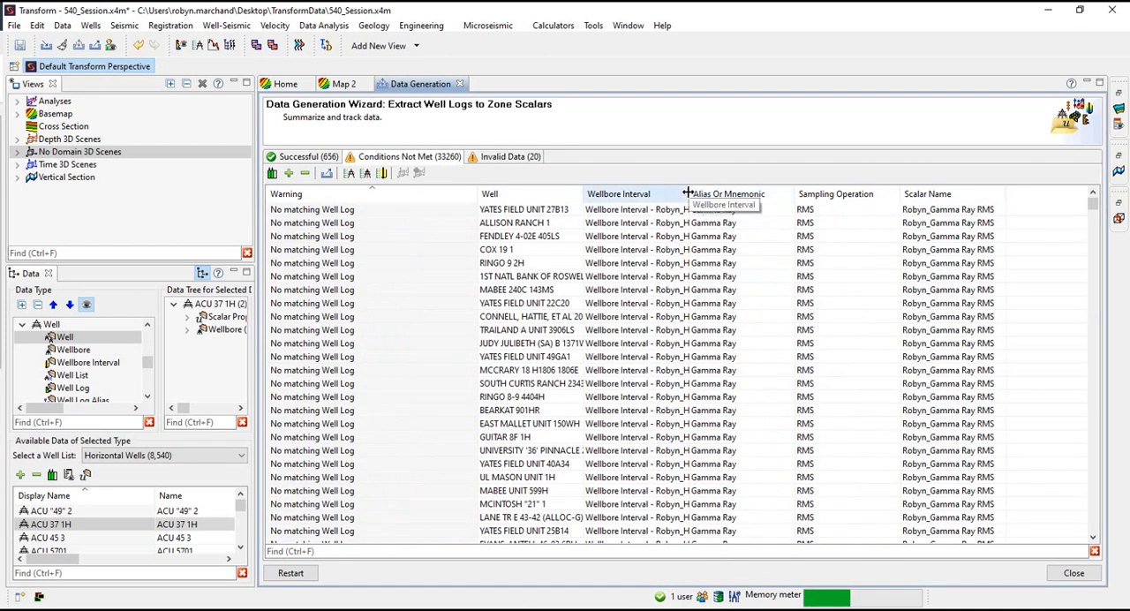
drag(687, 194, 737, 194)
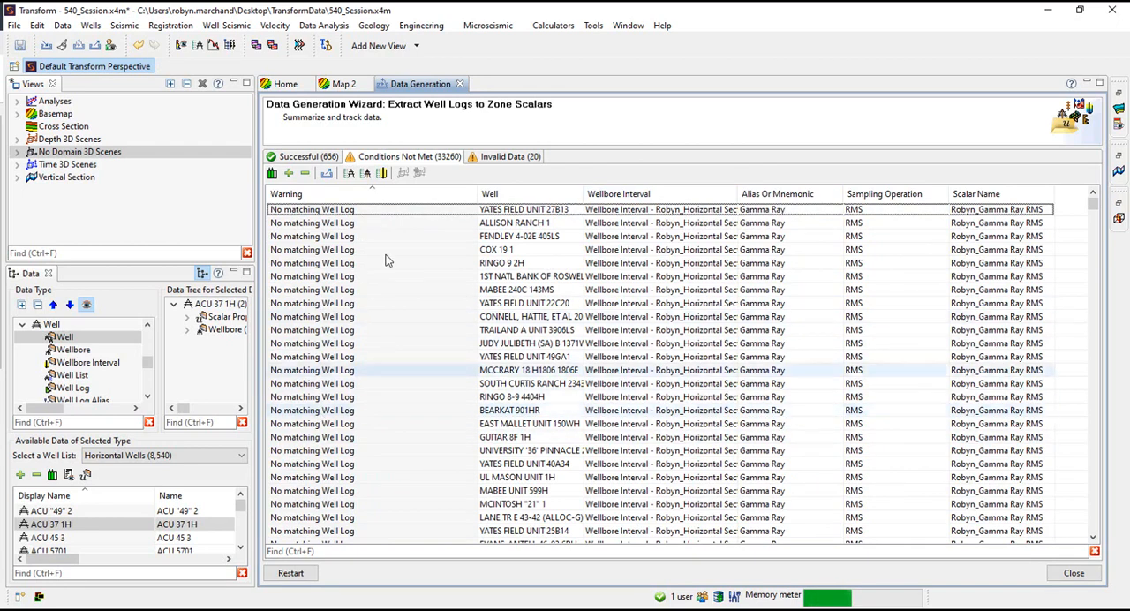
click(494, 157)
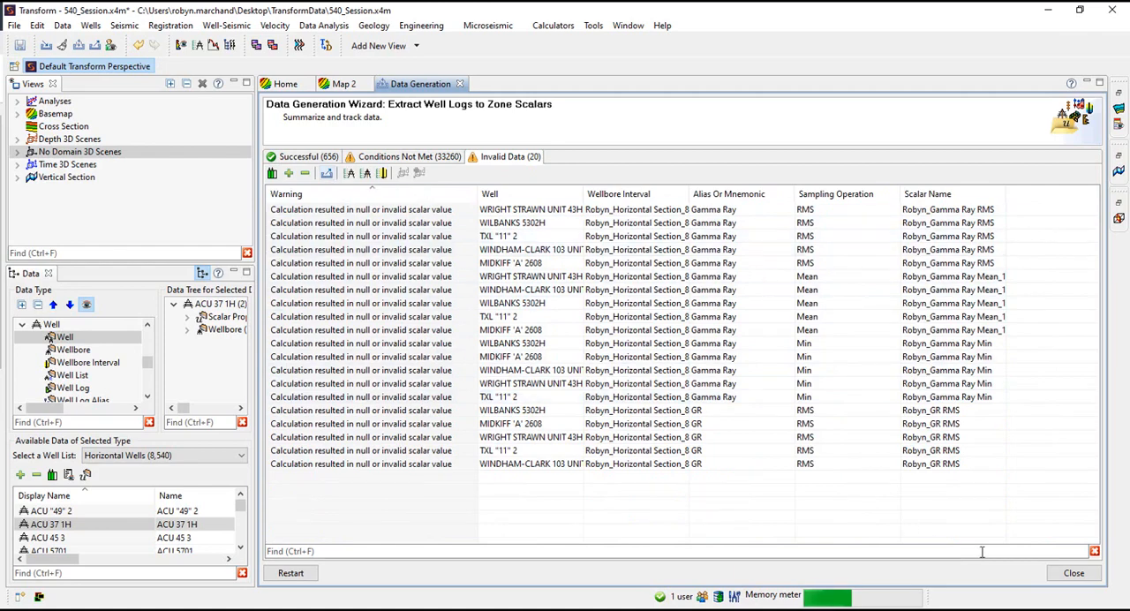
click(1073, 573)
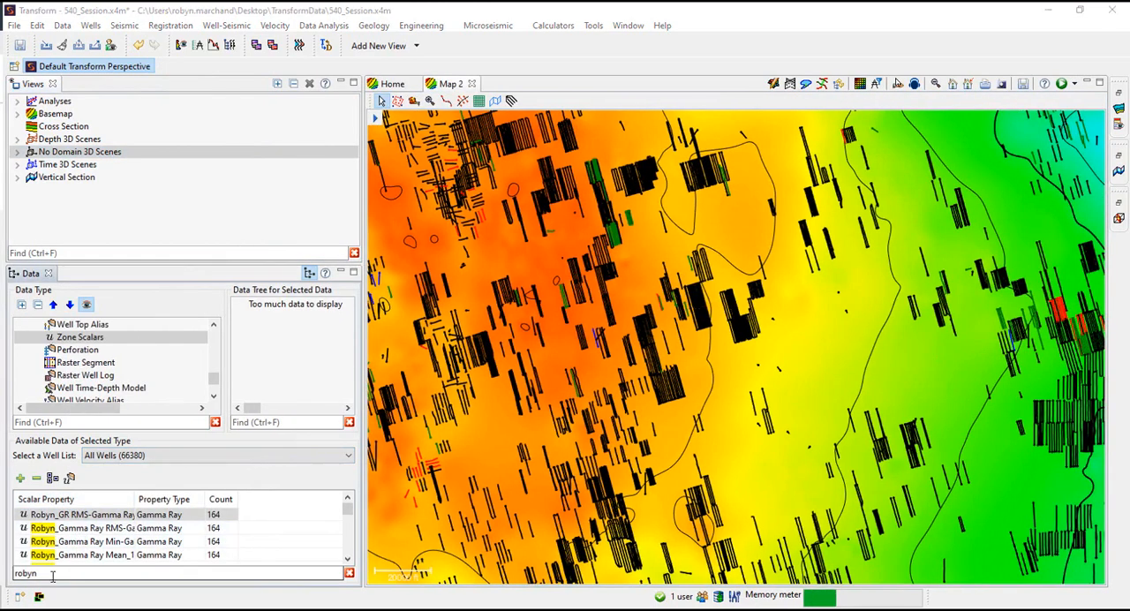
Clear the zone scalar search and list the wells belonging to the name-prefixed GR_Scalars well list
click(53, 576)
key(BackSpace)
key(BackSpace)
key(BackSpace)
key(BackSpace)
key(BackSpace)
scroll(91, 375, up, 3)
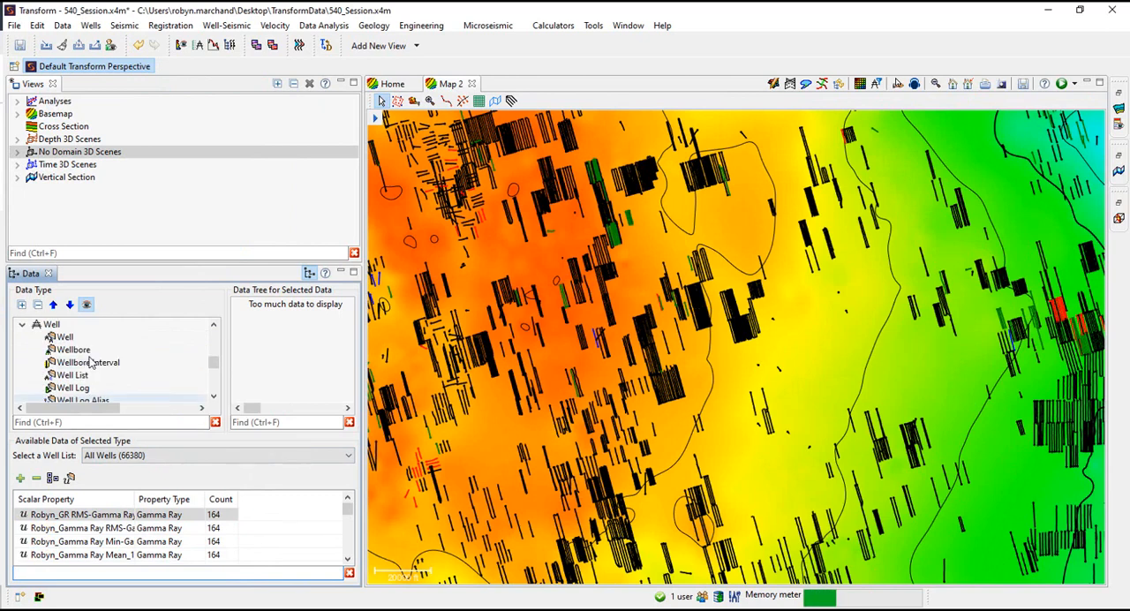
click(59, 338)
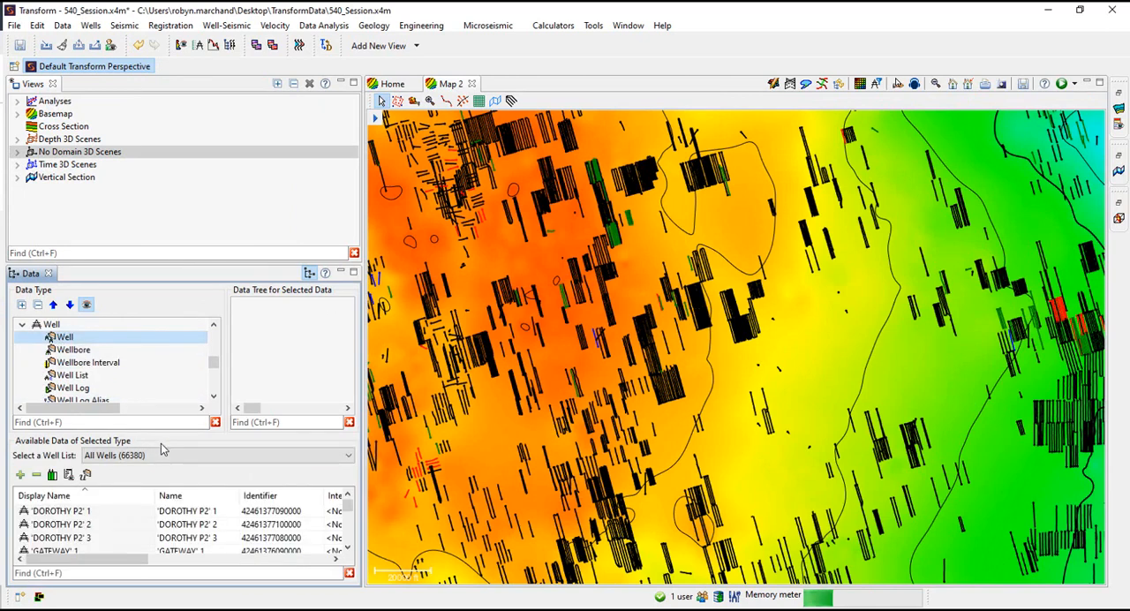
click(162, 456)
click(155, 395)
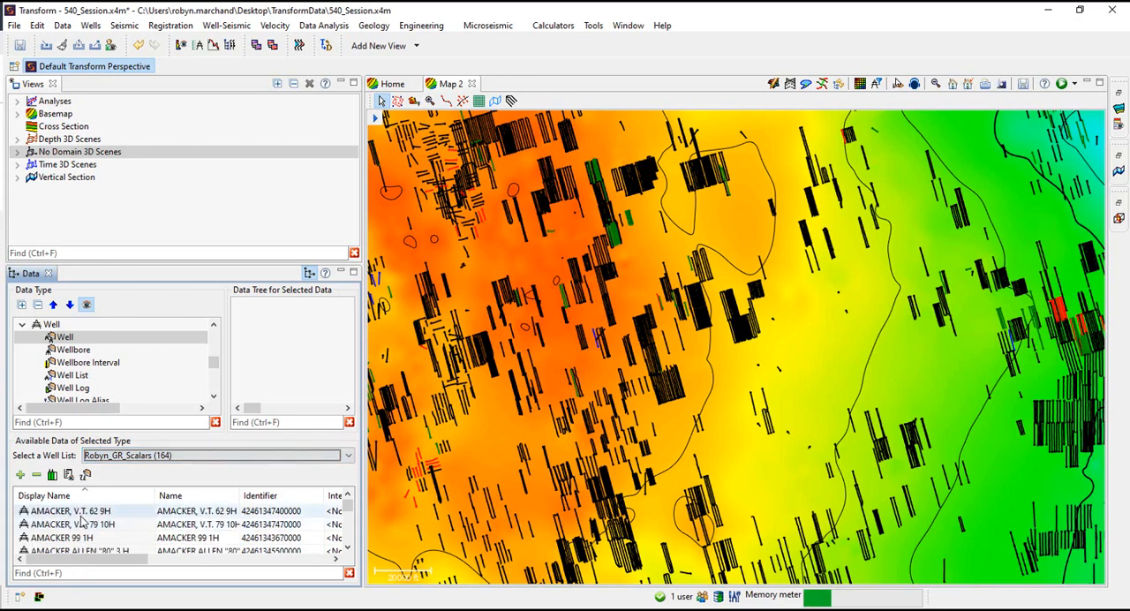
View the zones of the 79 10H well in a maximized well properties editor, widening the Zone or Property Name column
click(79, 526)
right_click(80, 526)
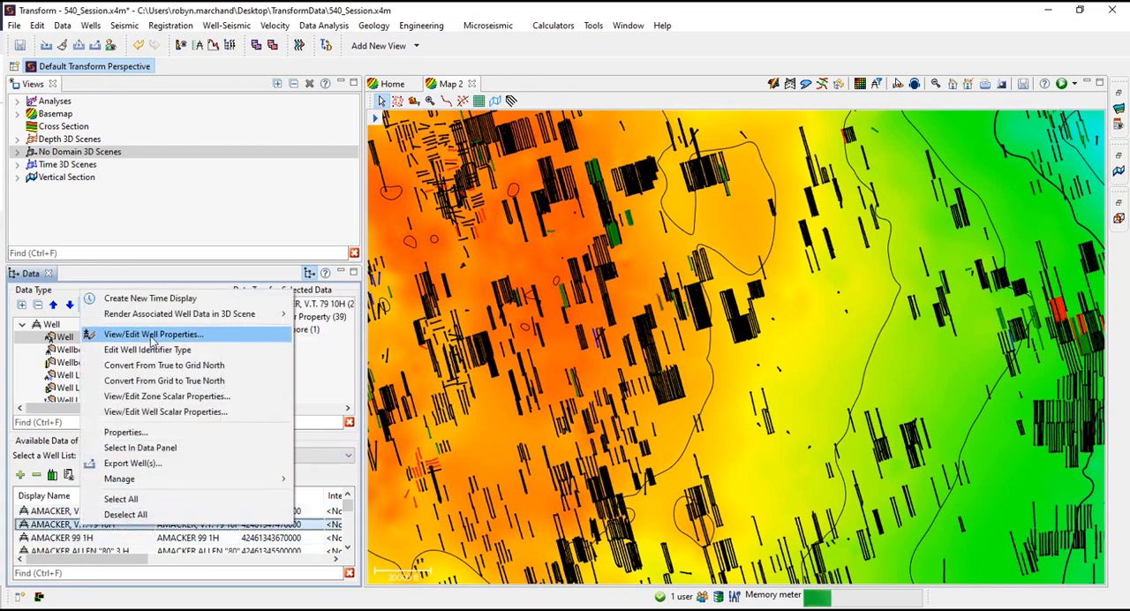
click(176, 338)
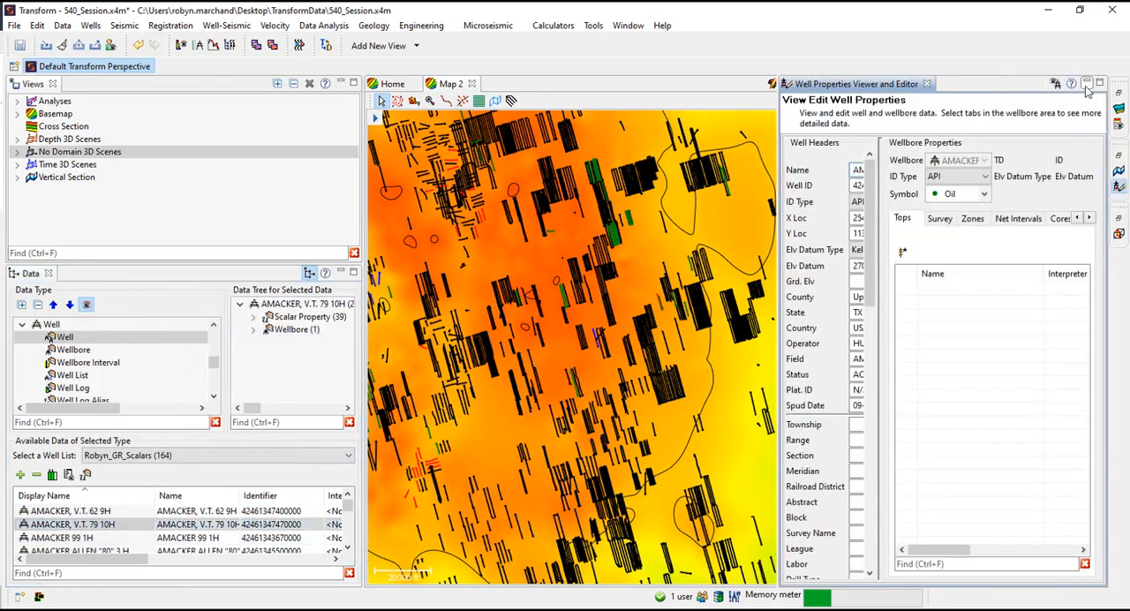
click(1089, 86)
click(432, 221)
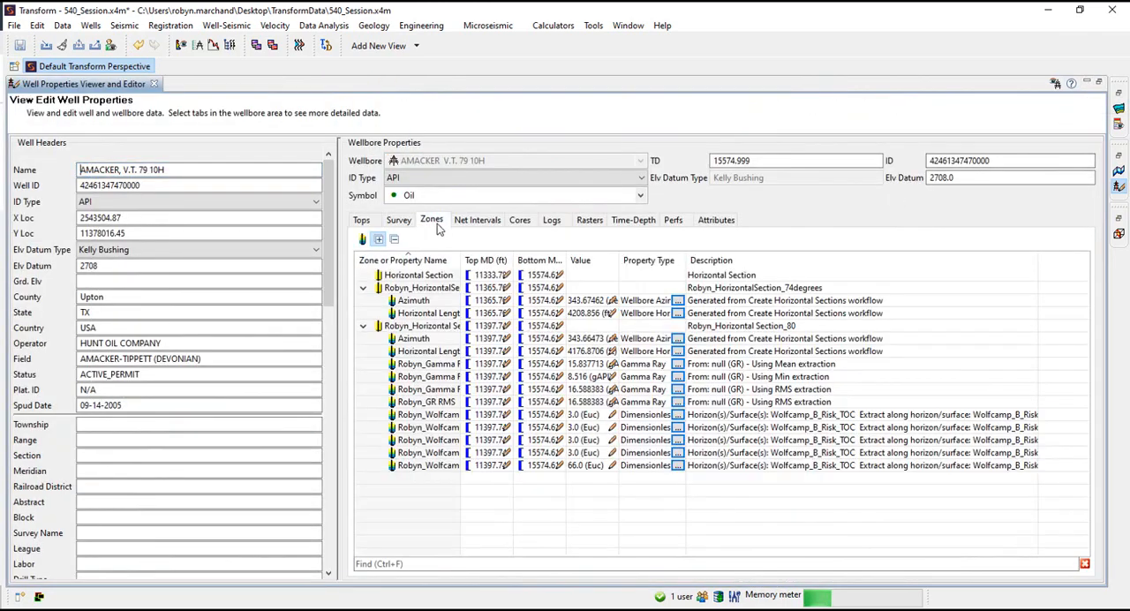
drag(460, 260, 584, 258)
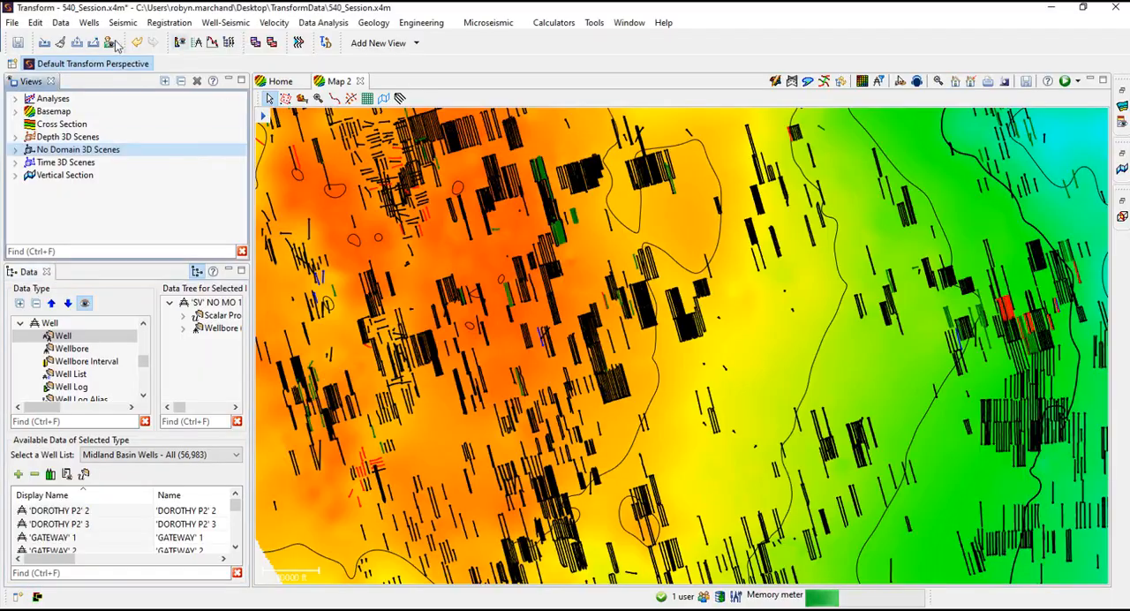
Start the Create Tops from Horizons/Surfaces workflow in the Data Generation Wizard and search the depth horizons for Wolfcamp
click(60, 22)
click(104, 106)
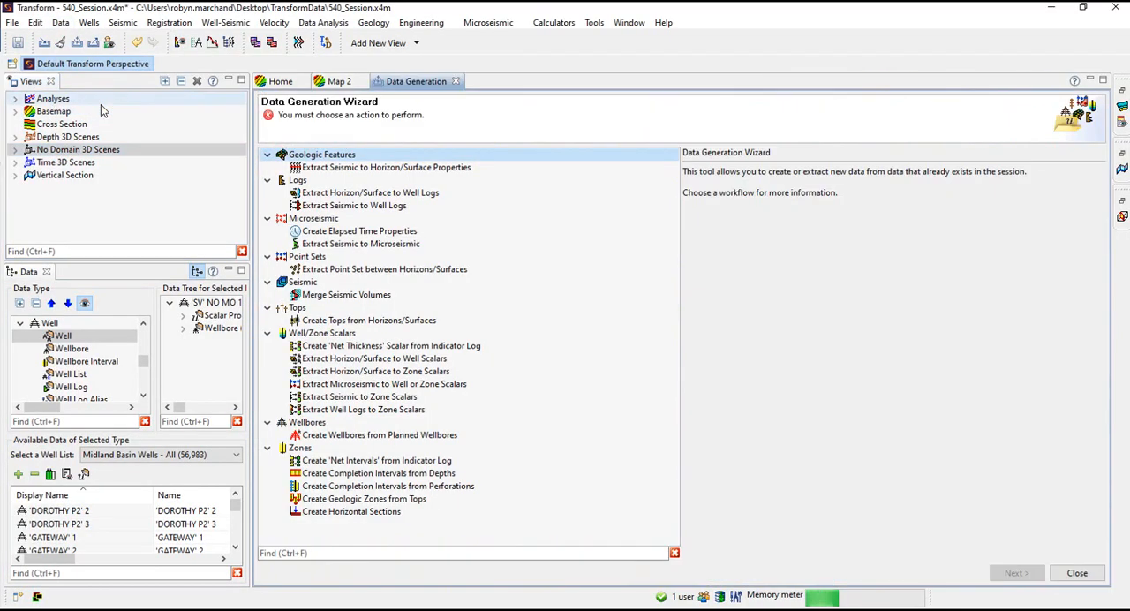
click(372, 323)
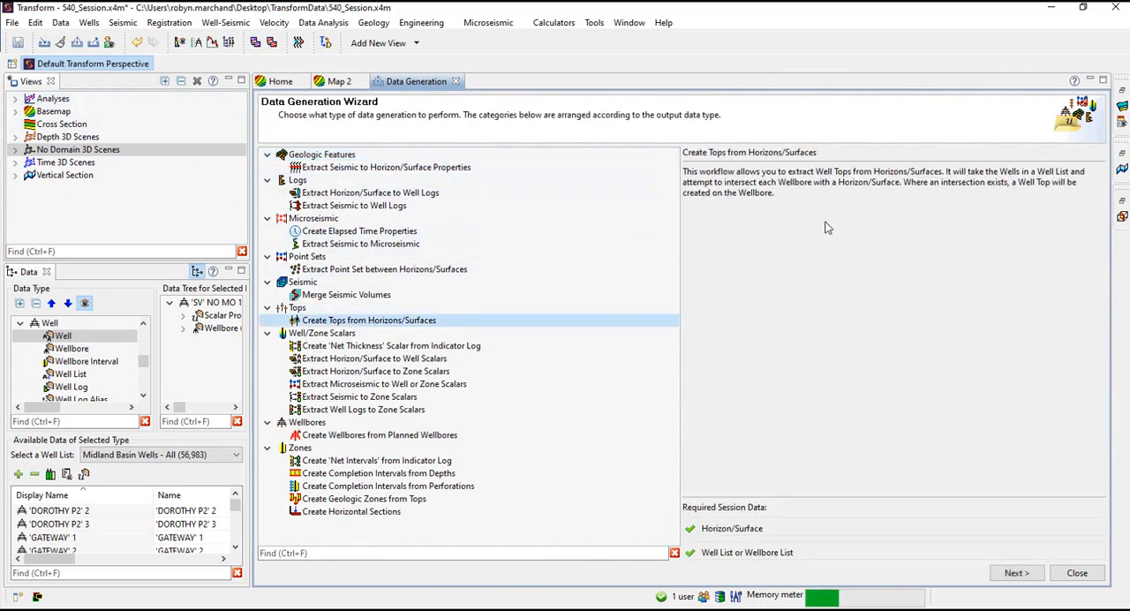
click(1013, 573)
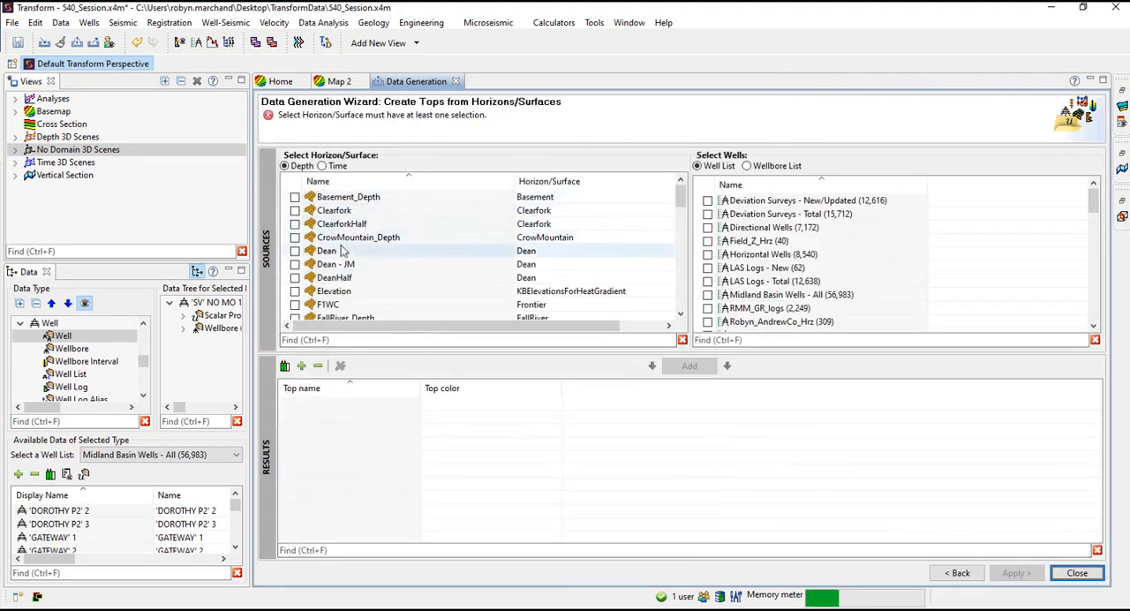
click(349, 339)
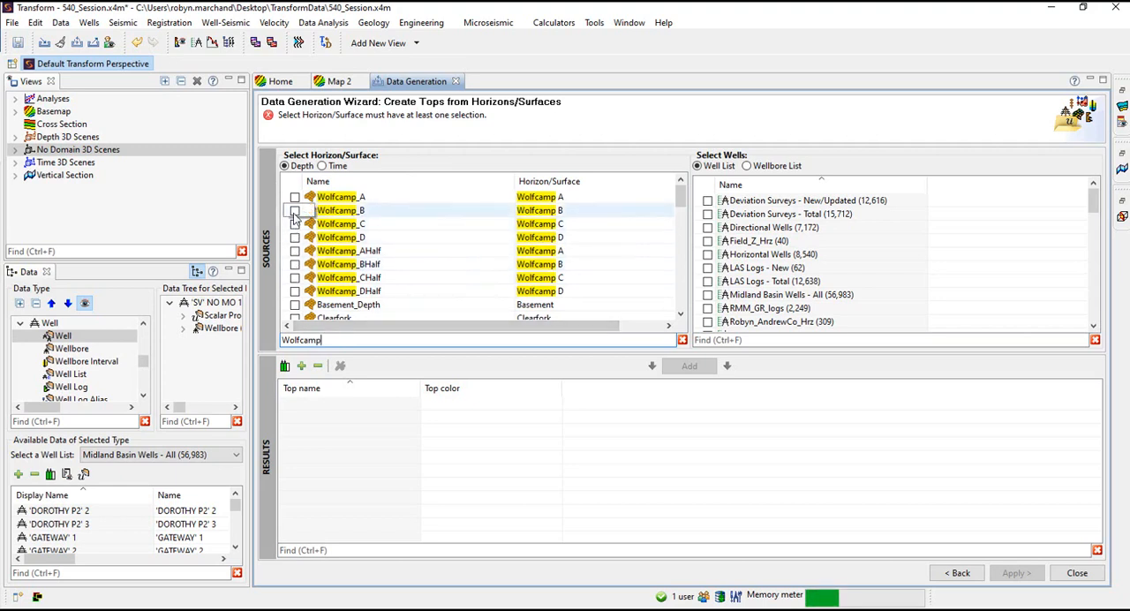
Add a top from the Wolfcamp_B horizon for Midland Basin Wells - All, naming it with the interpreter's first name plus _WolfcampB_FromHrz
click(295, 211)
click(708, 295)
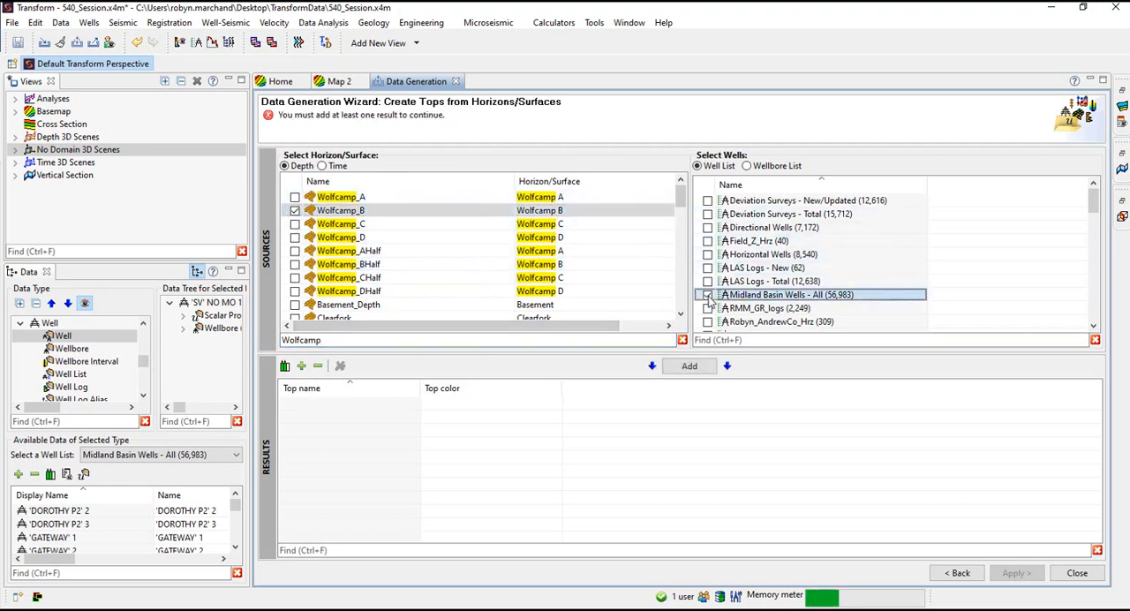
click(688, 366)
click(389, 408)
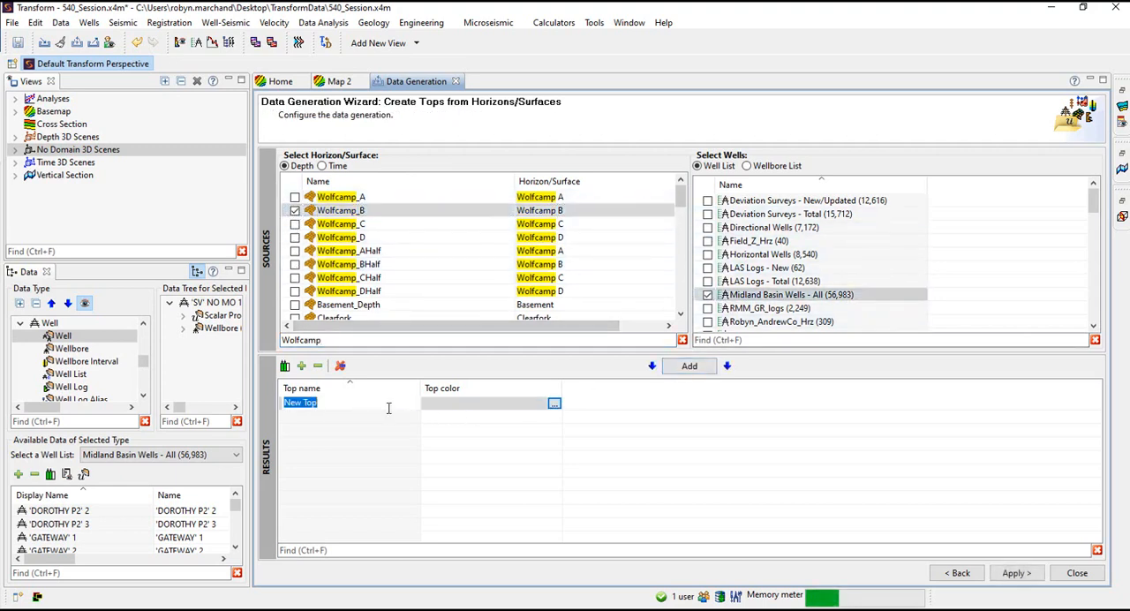
text(Robyn_WolfcampB_FromH)
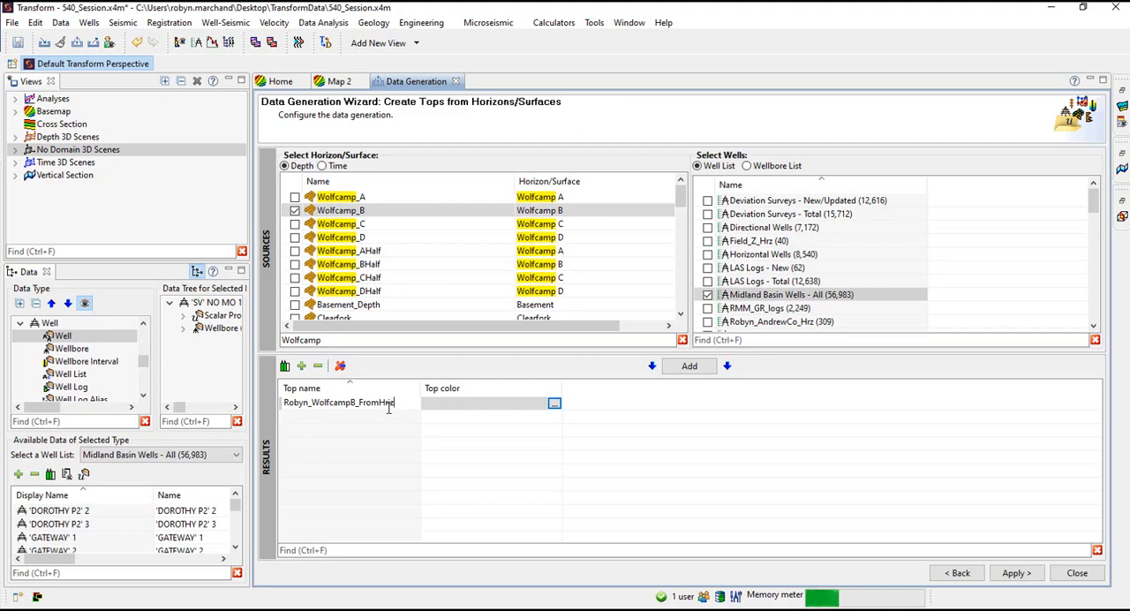
text(rz)
Set the color of the WolfcampB_FromHrz top to bright pink from the basic colors
click(554, 404)
click(701, 448)
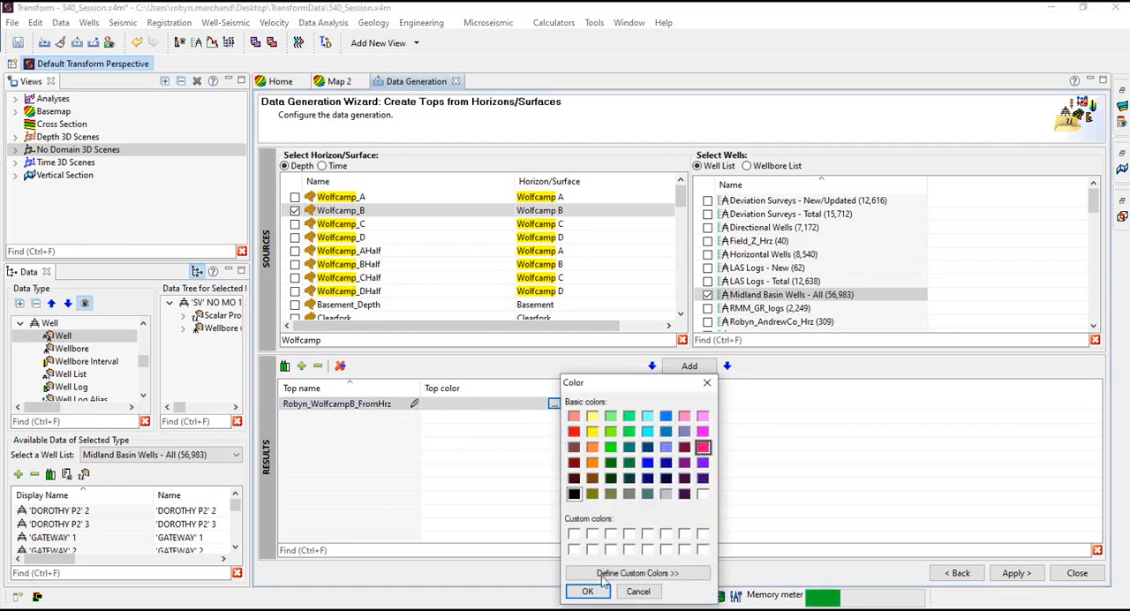
click(587, 591)
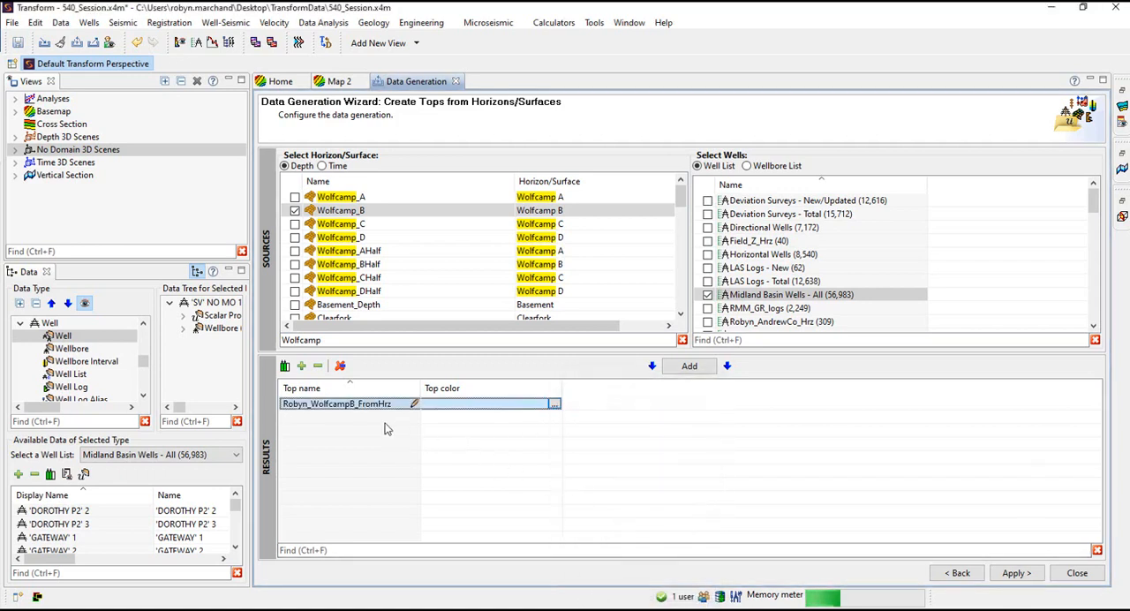
click(553, 403)
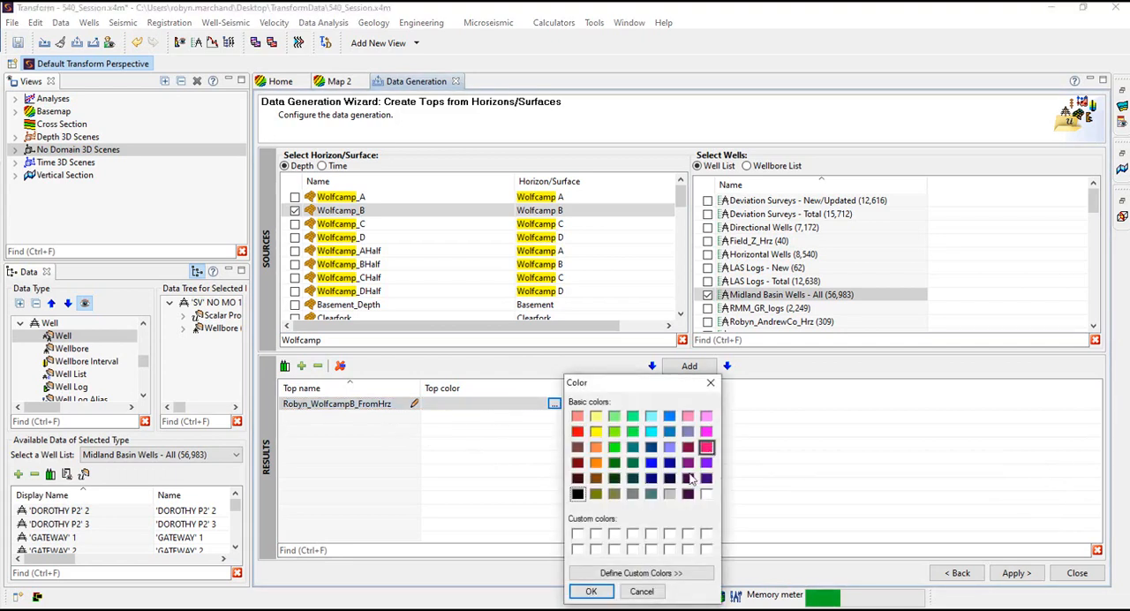
click(591, 592)
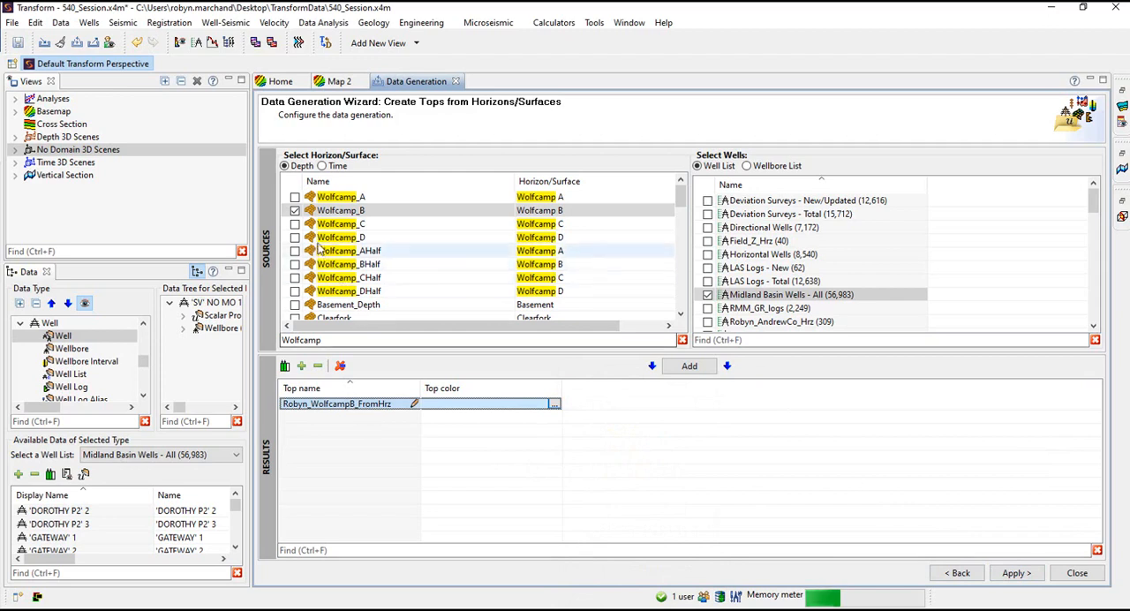
Add a top from only the Wolfcamp_C horizon, named with the same first-name prefix plus _WolfcampC_FromHrz, and color it bright green
click(354, 224)
click(688, 365)
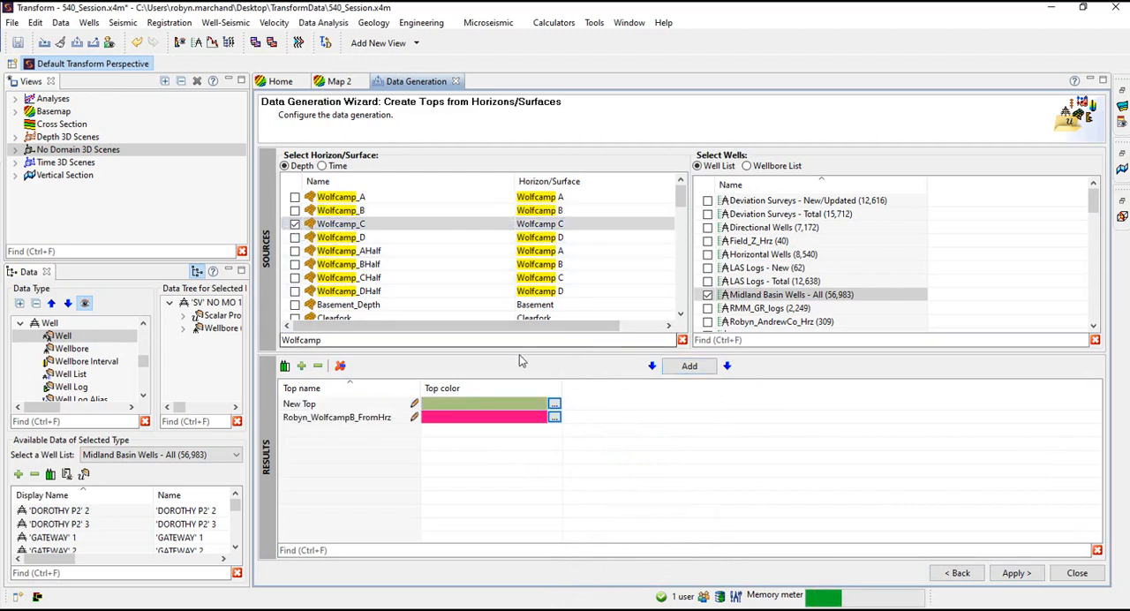
click(403, 402)
click(403, 402)
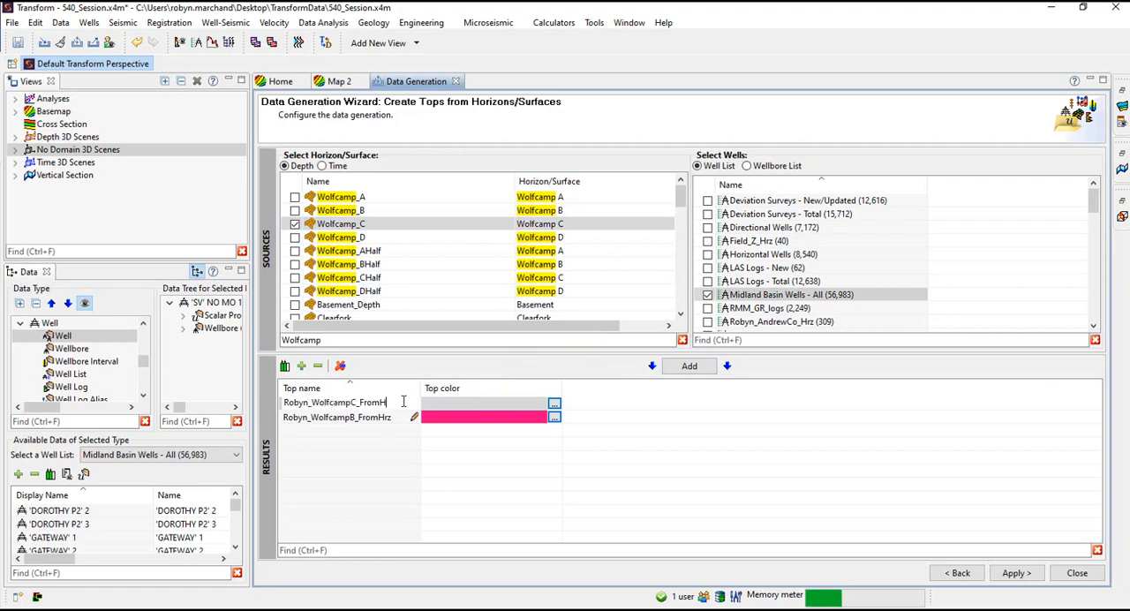
click(553, 403)
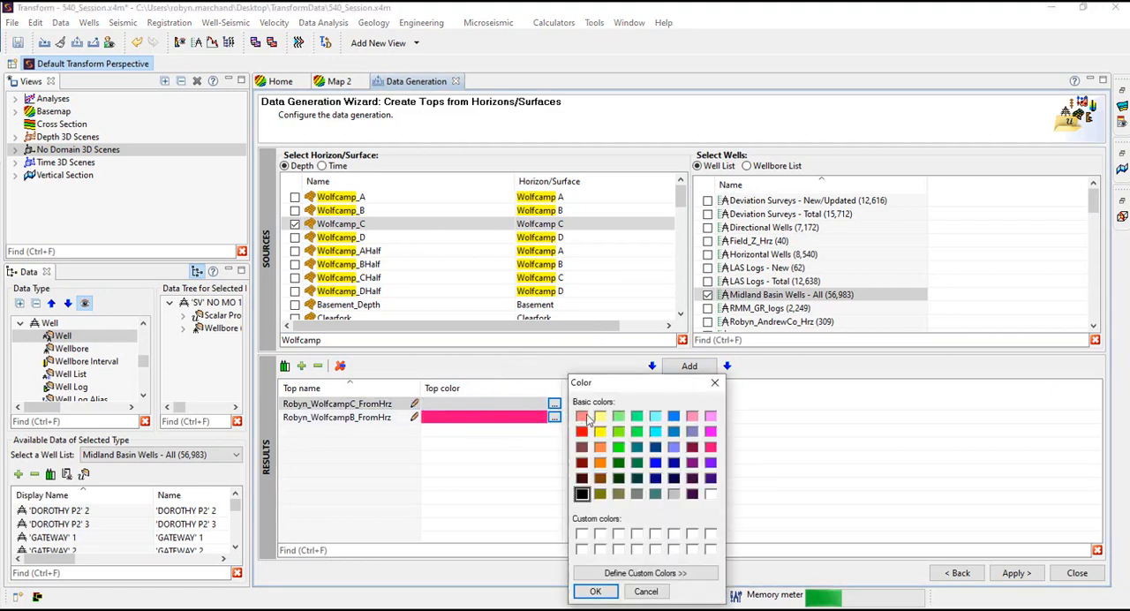
click(595, 591)
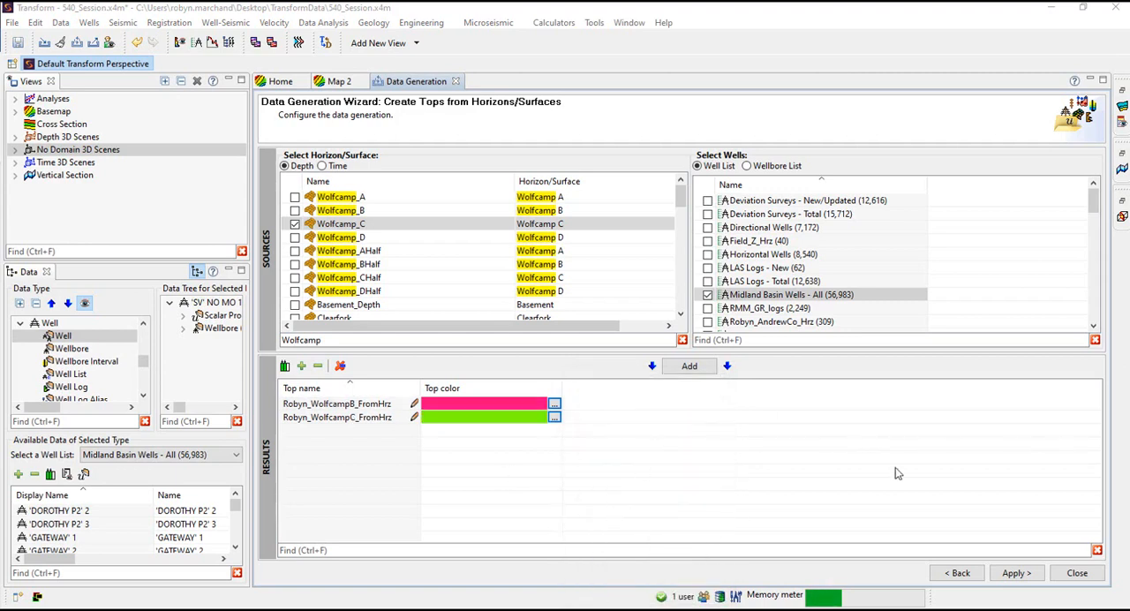
Generate the tops, check the wells listed under conditions not met, and close the wizard without exporting the list
click(1013, 573)
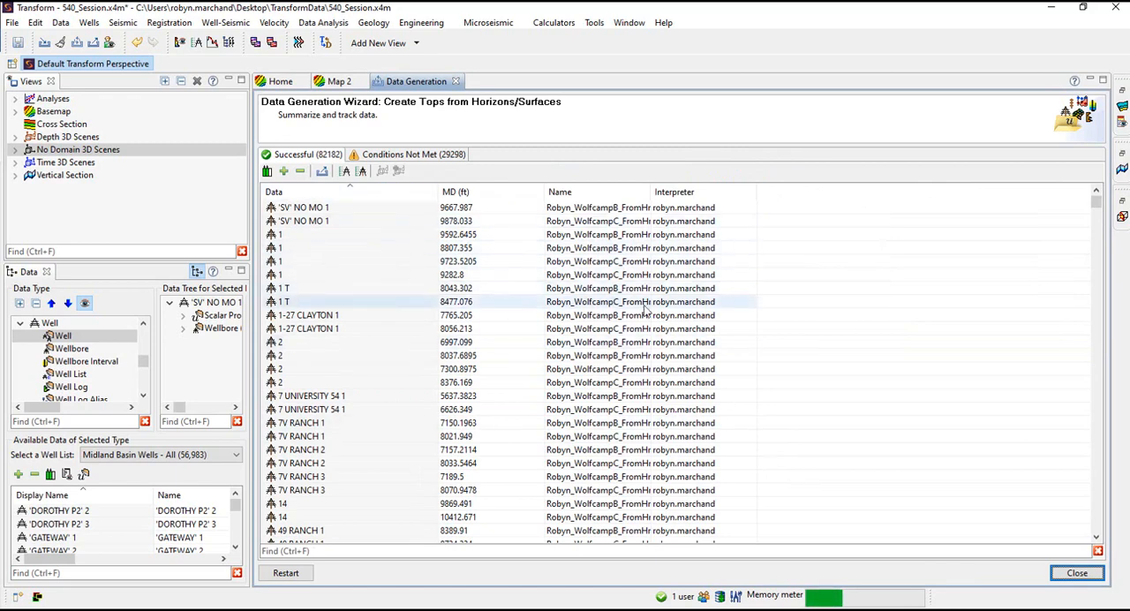
click(421, 156)
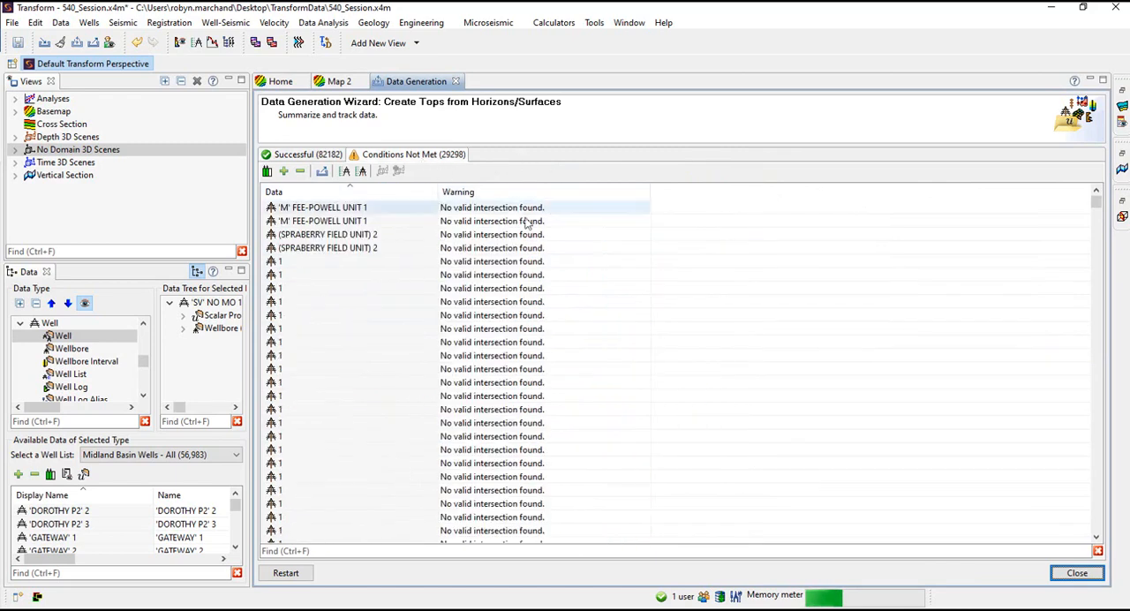
click(322, 170)
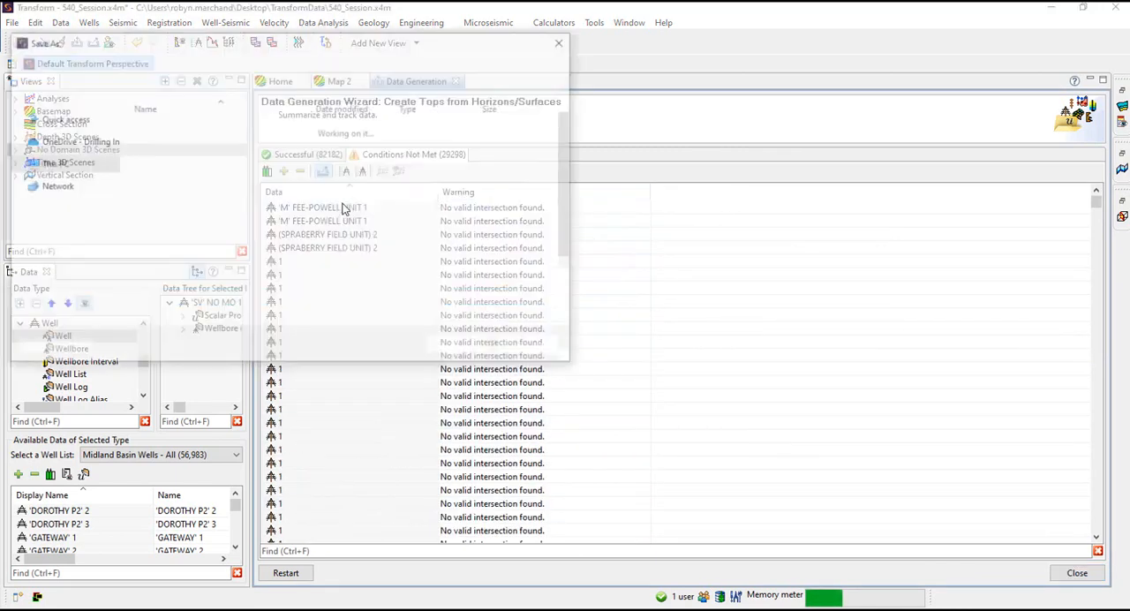
click(524, 345)
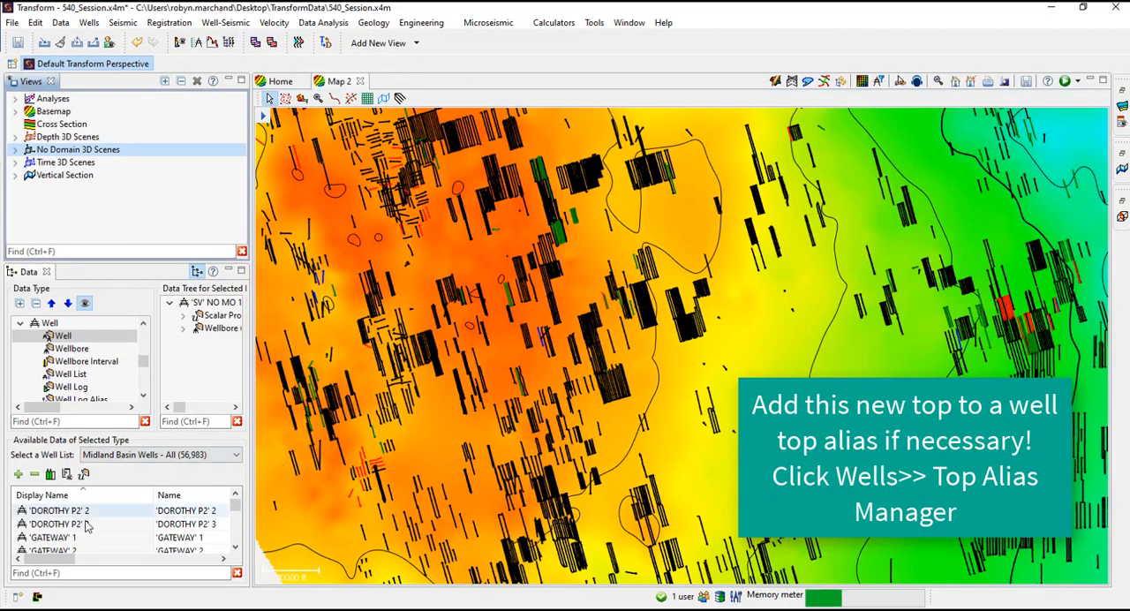
View the tops of the 'GATEWAY' 2 well in a maximized well properties editor
scroll(75, 521, down, 1)
click(75, 524)
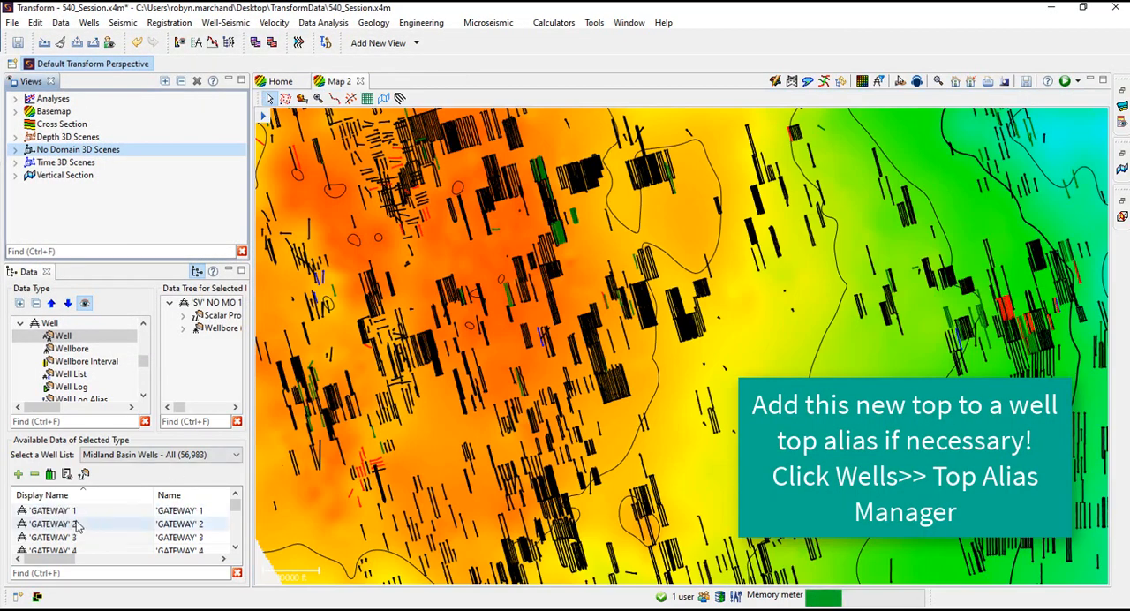
right_click(76, 526)
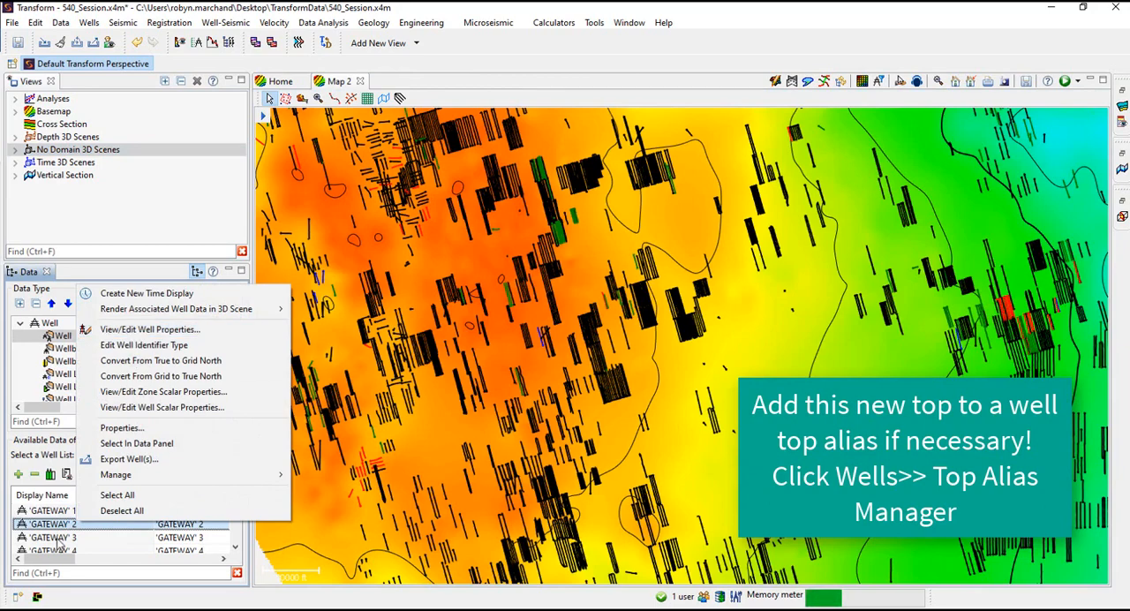
click(146, 329)
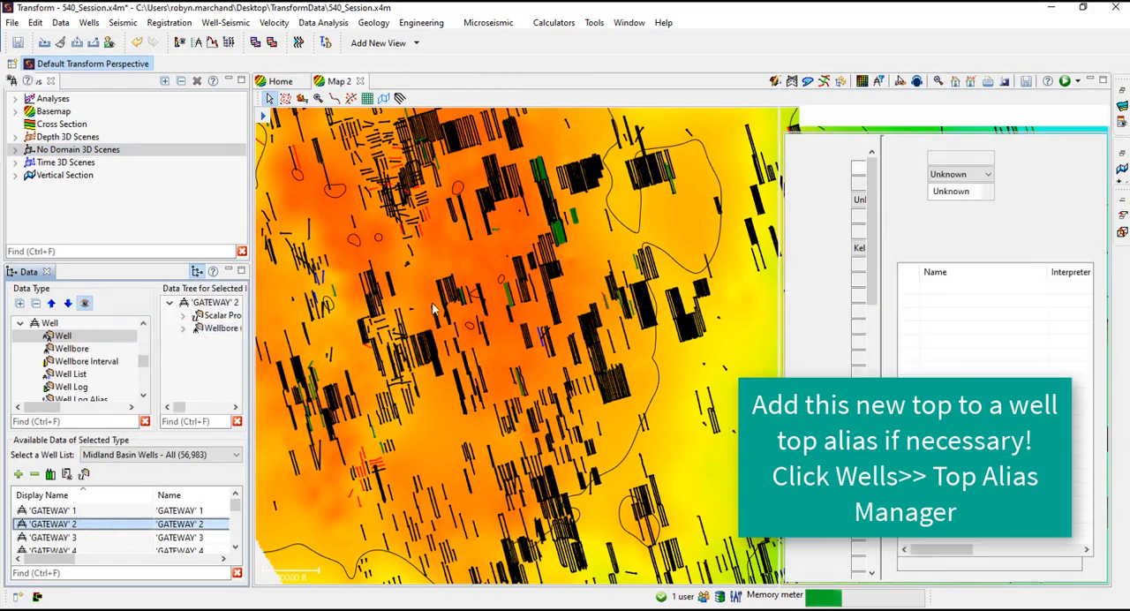
click(1104, 81)
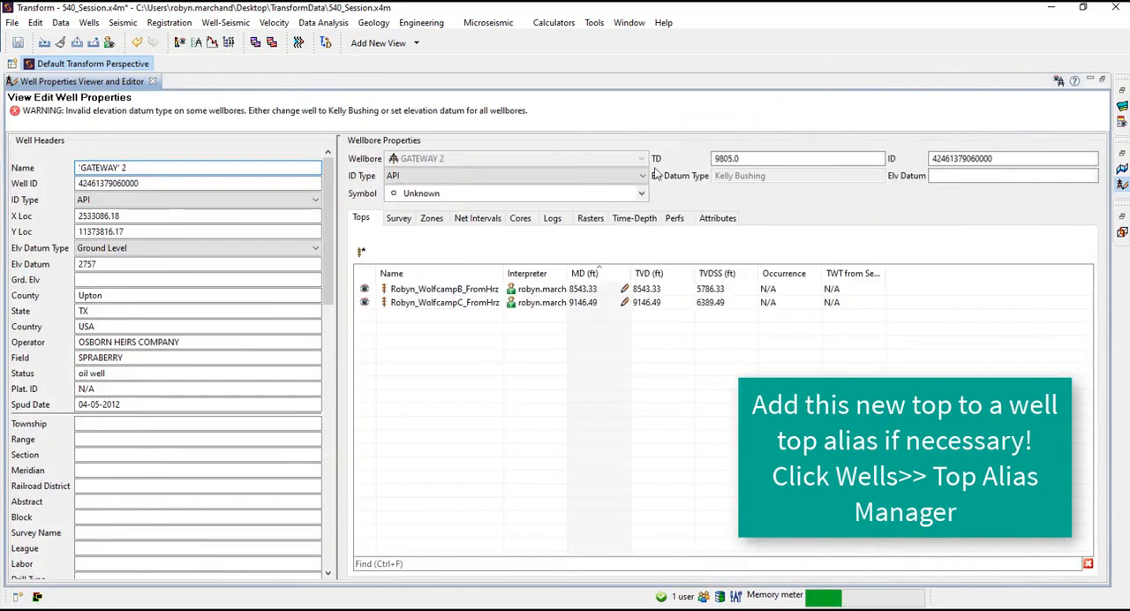